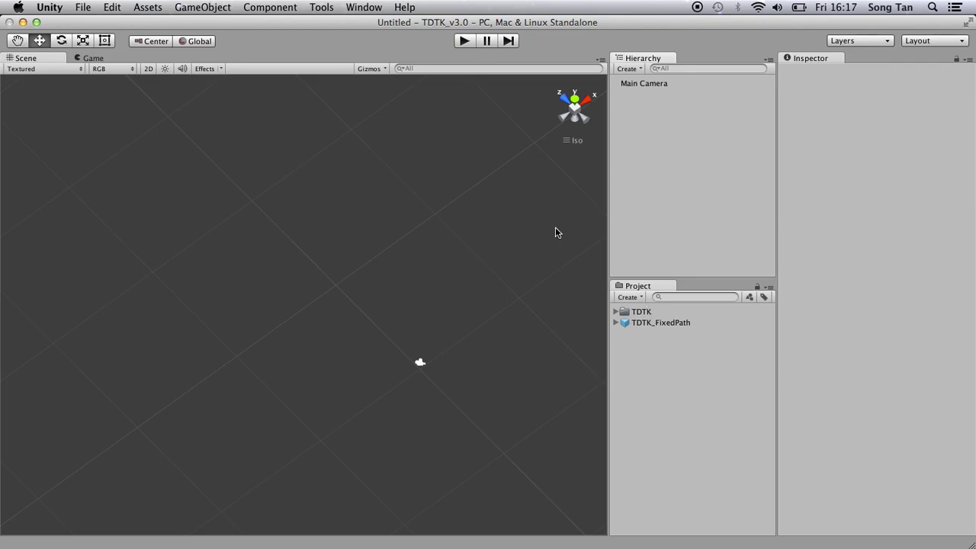
Create a new TDTK Fixed Path scene from the Tools menu
{"action": "left_click", "coordinate": [323, 8]}
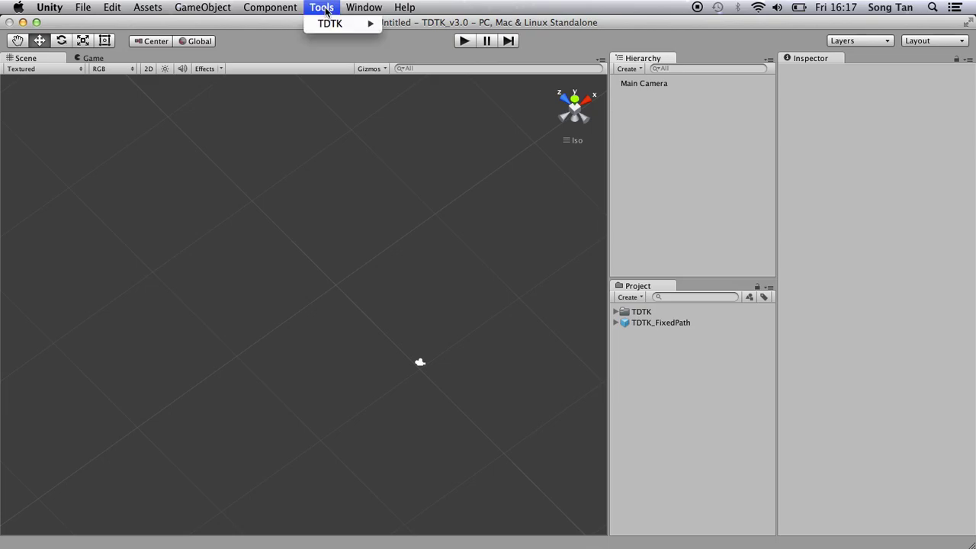
{"action": "mouse_move", "coordinate": [337, 25]}
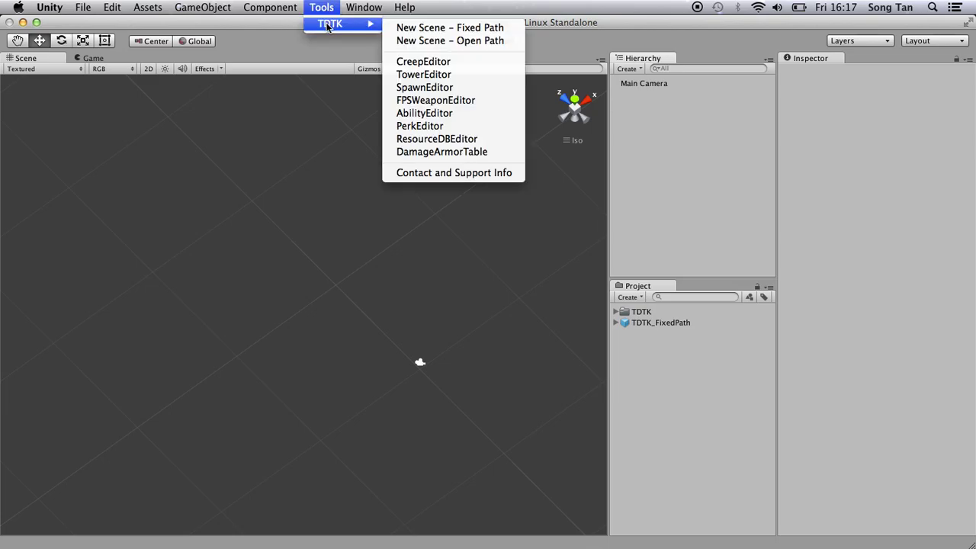
{"action": "left_click", "coordinate": [418, 29]}
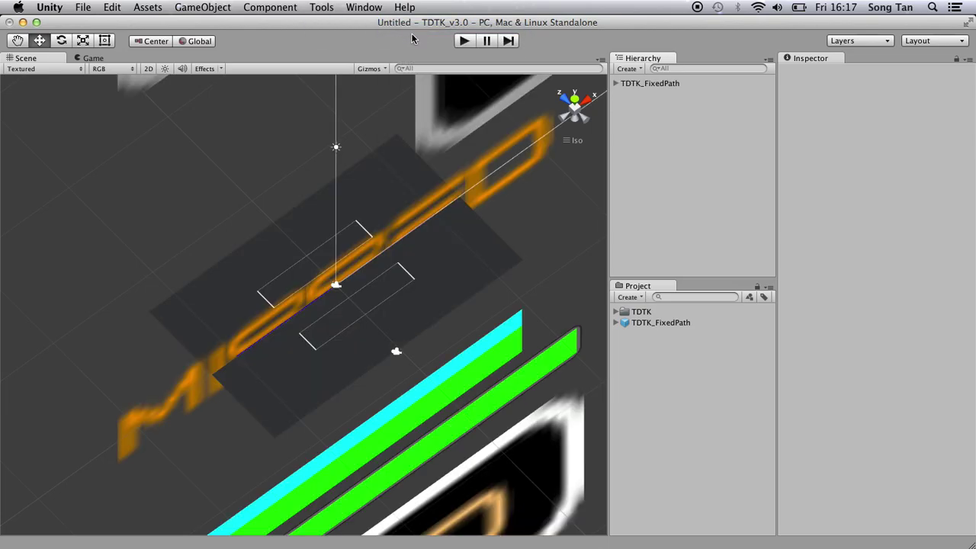
Test-play the scene, build two cannon towers, start wave 1, then stop playing
{"action": "left_click", "coordinate": [465, 42]}
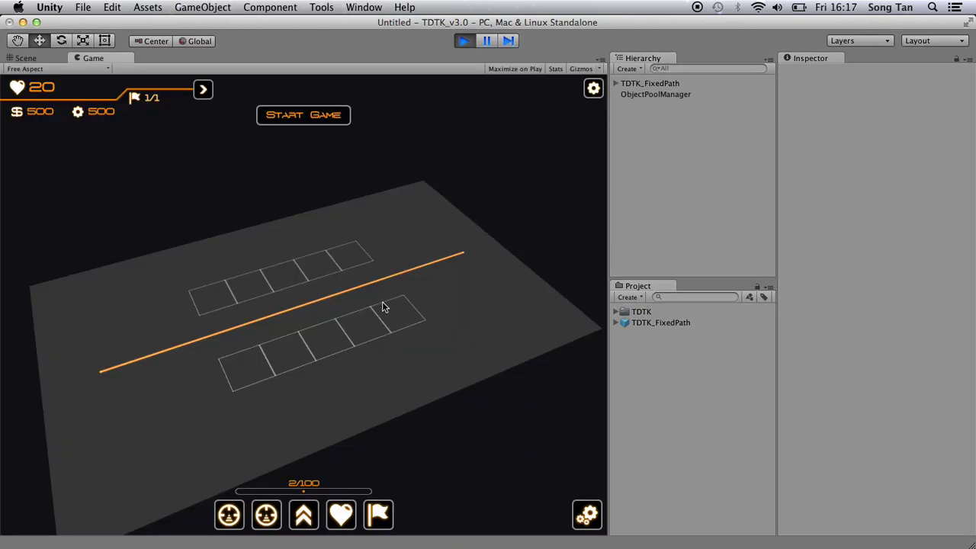
{"action": "left_click", "coordinate": [356, 323]}
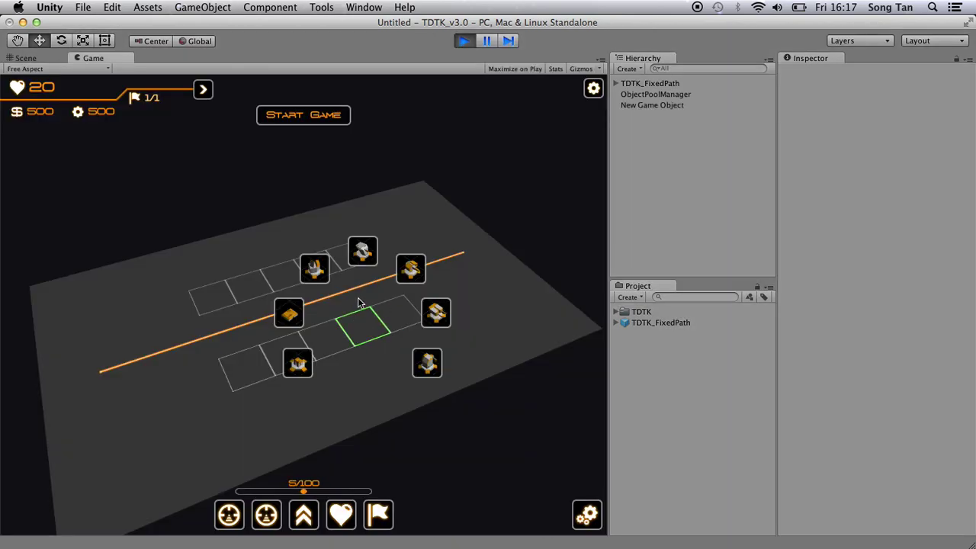
{"action": "left_click", "coordinate": [315, 267]}
{"action": "left_click", "coordinate": [266, 291]}
{"action": "left_click", "coordinate": [257, 209]}
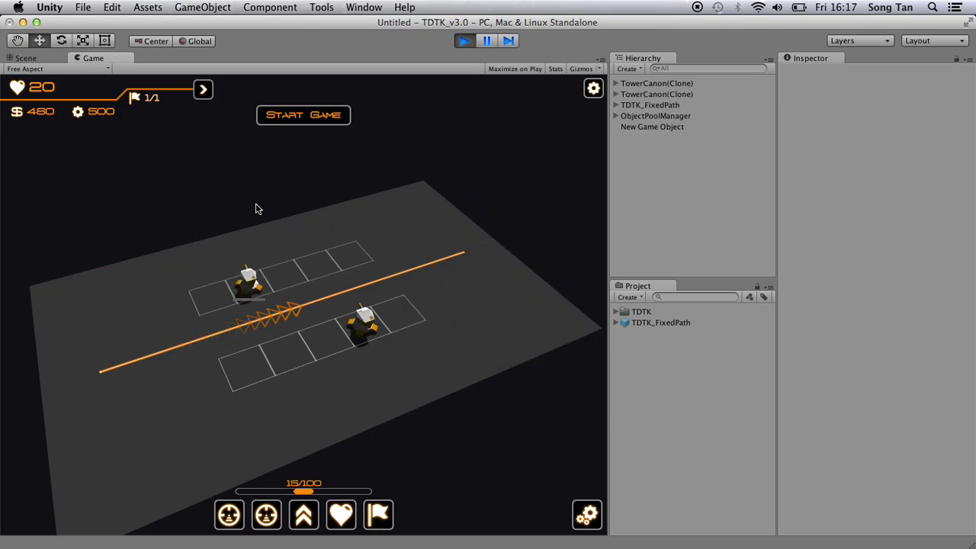
{"action": "left_click", "coordinate": [314, 116]}
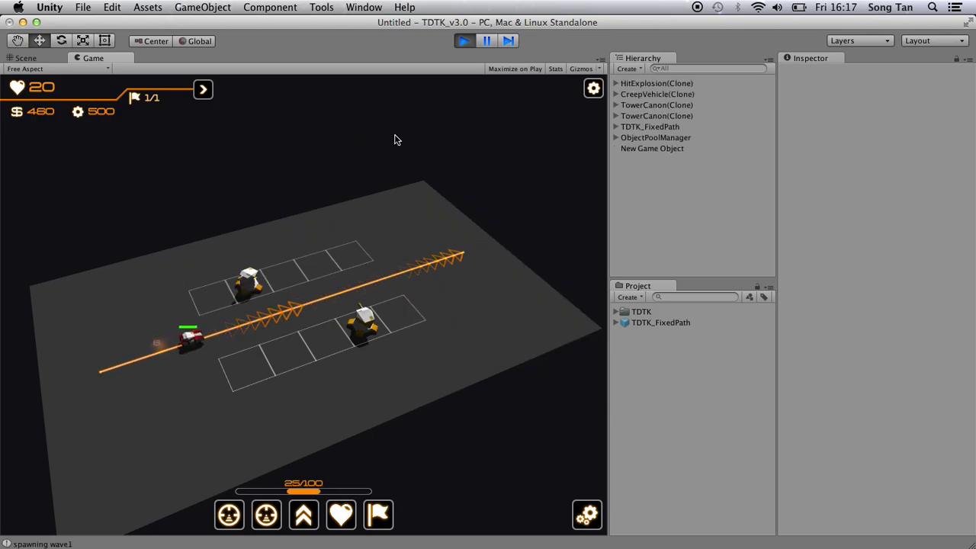
{"action": "left_click", "coordinate": [464, 41]}
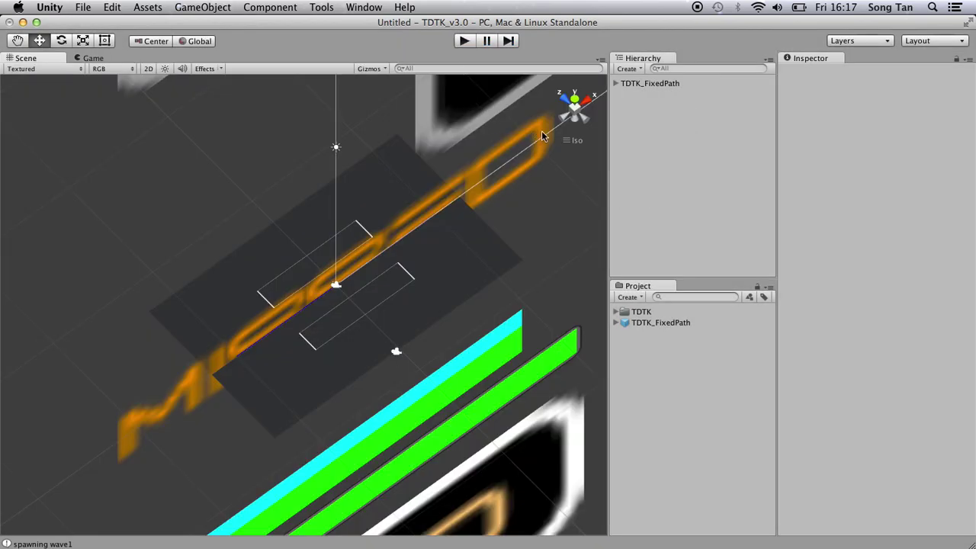
Expand TDTK_FixedPath and inspect GameControl, SpawnManager, BuildManager, Path1, PerkManager and FPSControl
{"action": "left_click", "coordinate": [616, 84]}
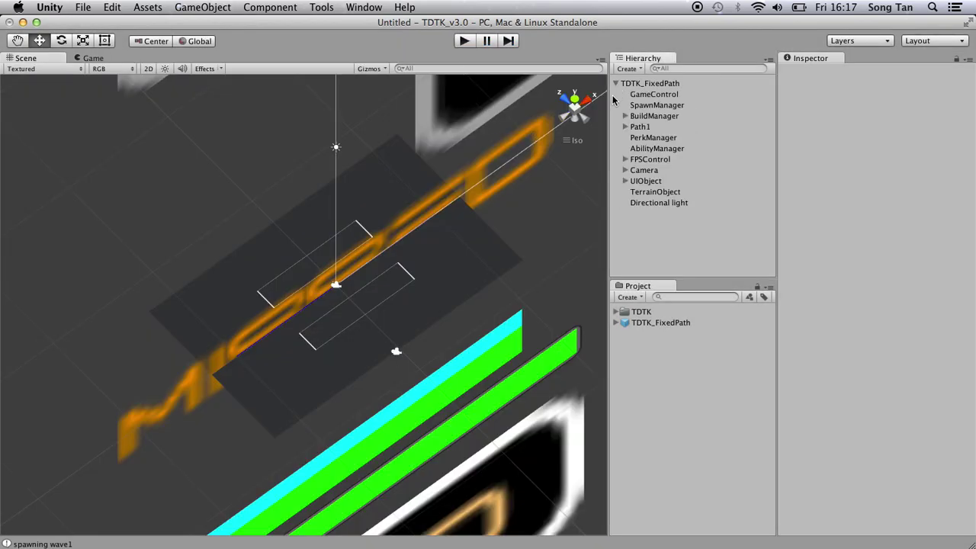
{"action": "left_click", "coordinate": [654, 95]}
{"action": "left_click", "coordinate": [654, 104]}
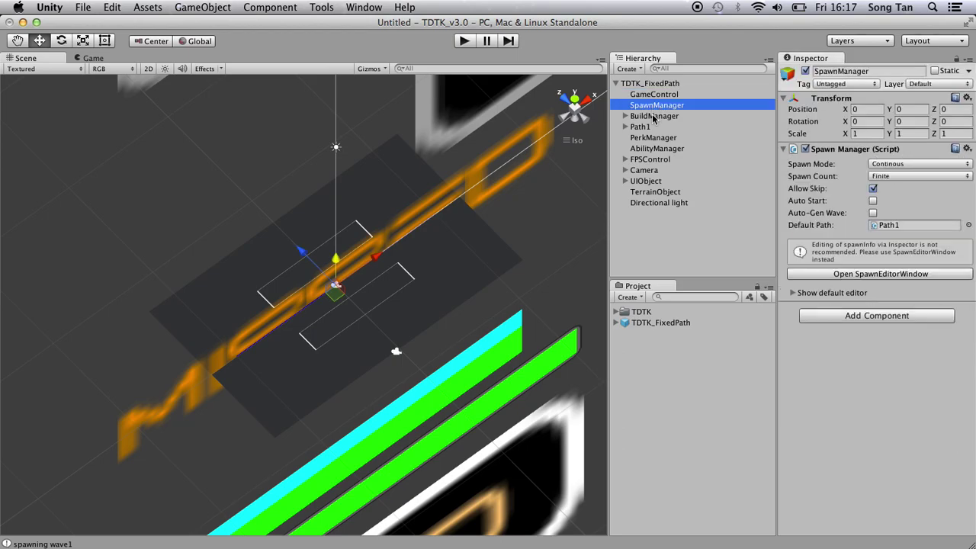
{"action": "left_click", "coordinate": [652, 116]}
{"action": "left_click", "coordinate": [650, 127]}
{"action": "left_click", "coordinate": [650, 138]}
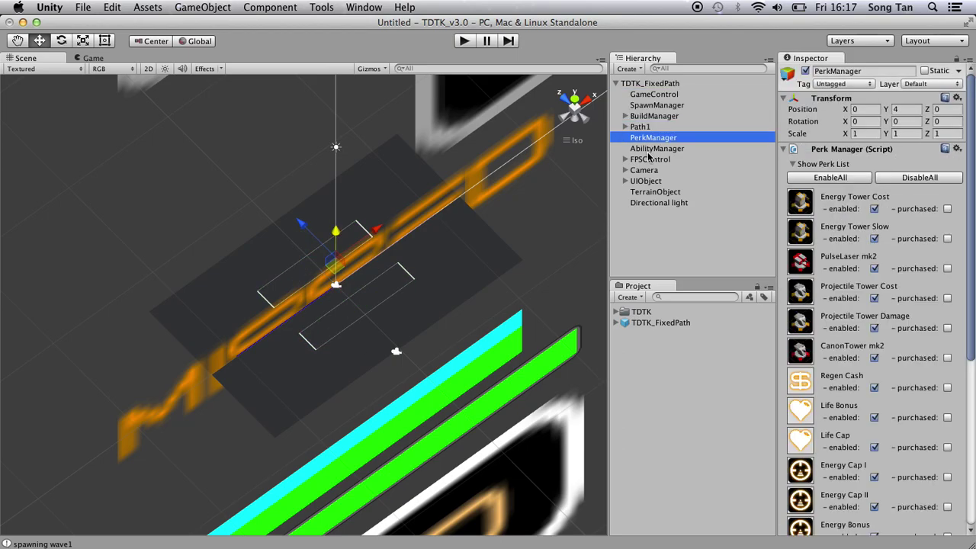
{"action": "left_click", "coordinate": [649, 158]}
{"action": "left_click", "coordinate": [652, 95]}
{"action": "left_click", "coordinate": [652, 115]}
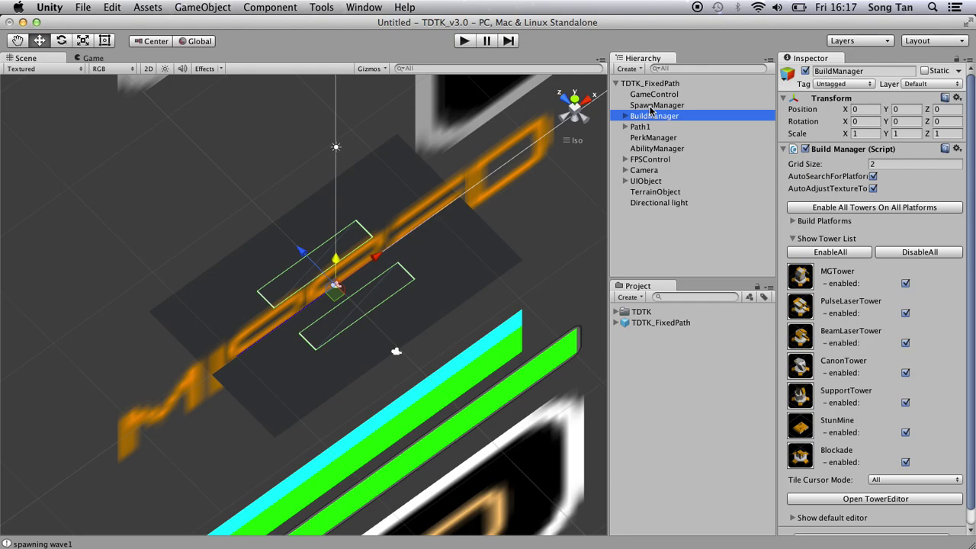
Review GameControl's resources and lives, SpawnManager's spawns, BuildManager's towers and Path1's waypoints
{"action": "left_click", "coordinate": [656, 95]}
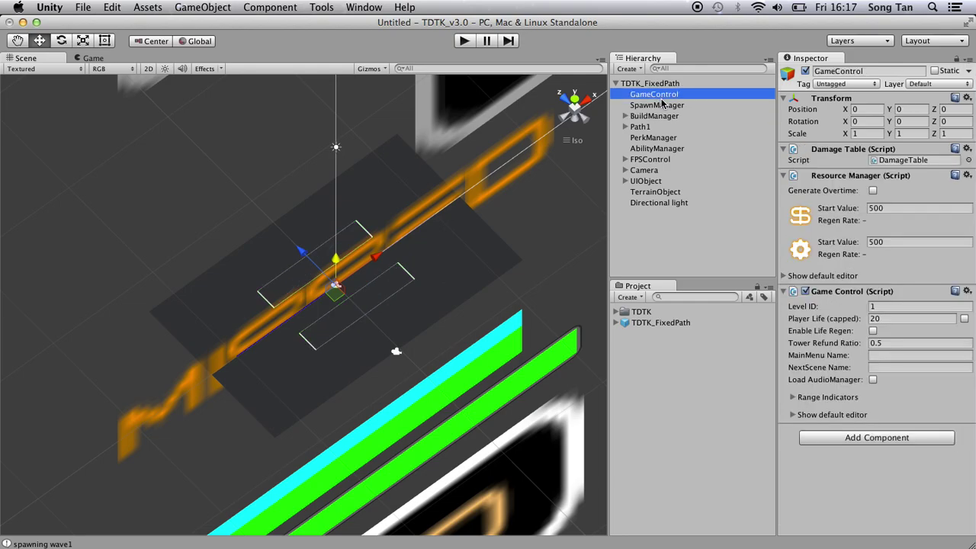
{"action": "left_click", "coordinate": [661, 105]}
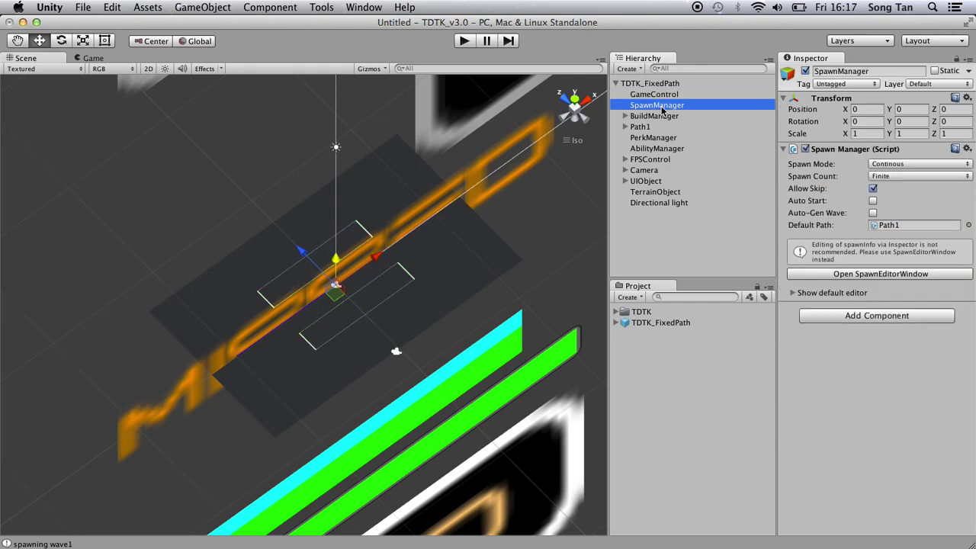
{"action": "left_click", "coordinate": [663, 117]}
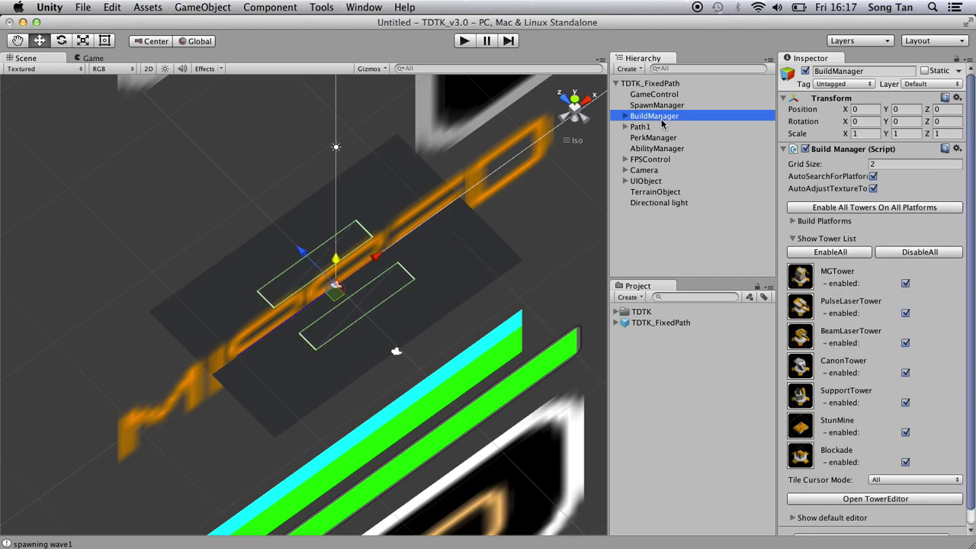
{"action": "left_click", "coordinate": [641, 127]}
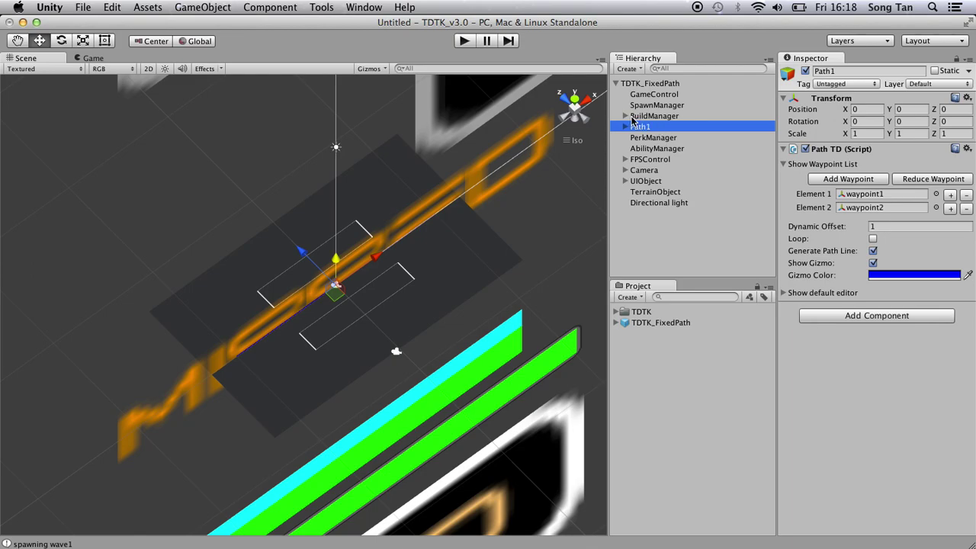
{"action": "left_click", "coordinate": [636, 118]}
Expand BuildManager, inspect both PlatformTD platforms, and select UIObject
{"action": "left_click", "coordinate": [625, 116]}
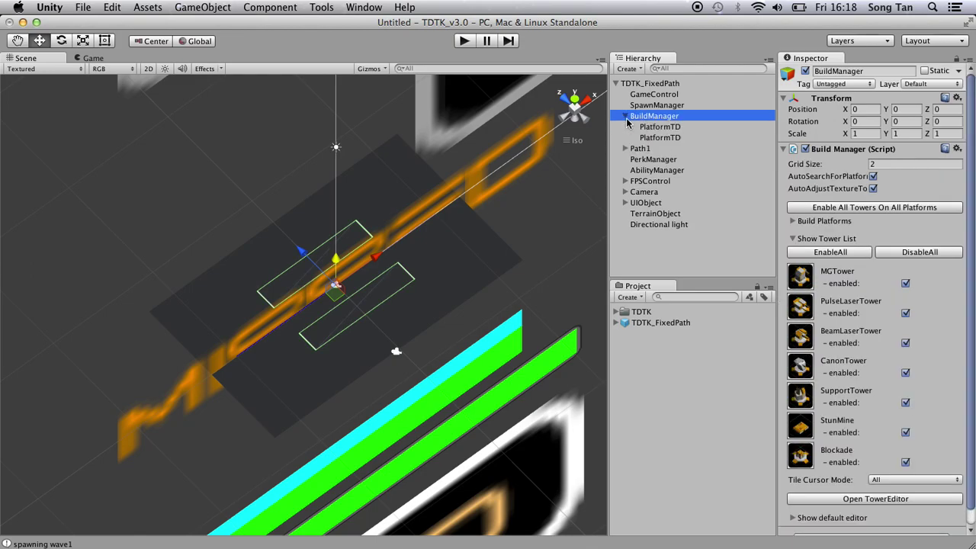
{"action": "left_click", "coordinate": [654, 127]}
{"action": "left_click", "coordinate": [661, 138]}
{"action": "left_click", "coordinate": [646, 203]}
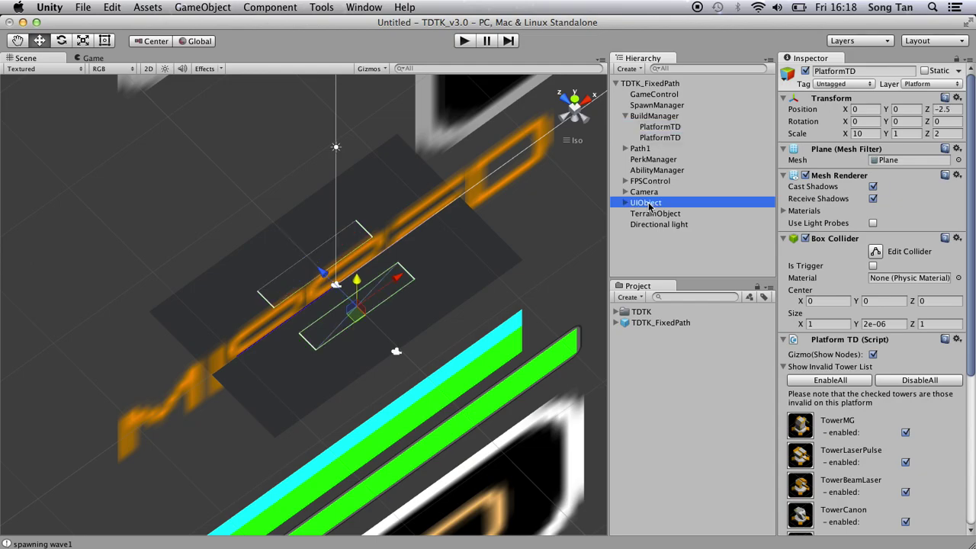
Disable UIObject and check the level through the camera view
{"action": "left_click", "coordinate": [262, 56]}
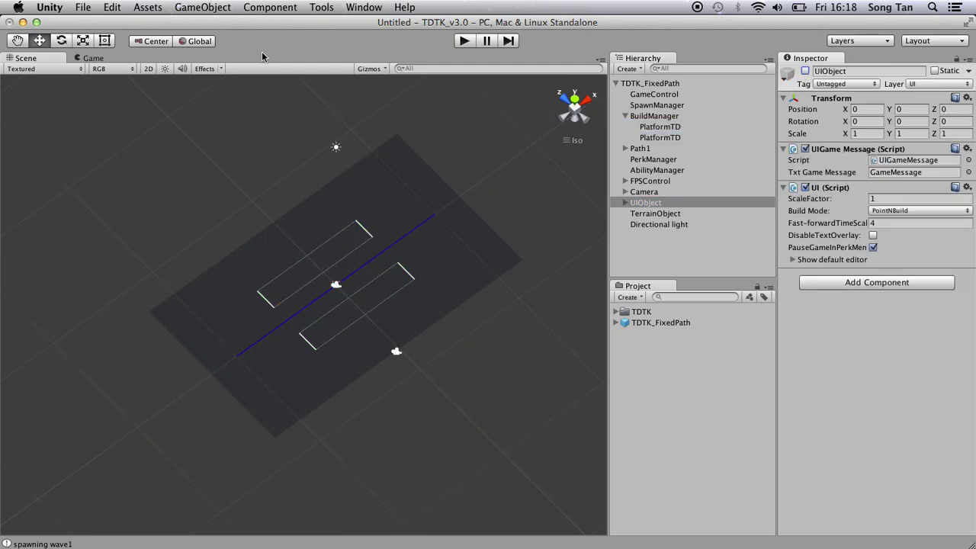
{"action": "left_click", "coordinate": [93, 60]}
{"action": "left_click", "coordinate": [48, 60]}
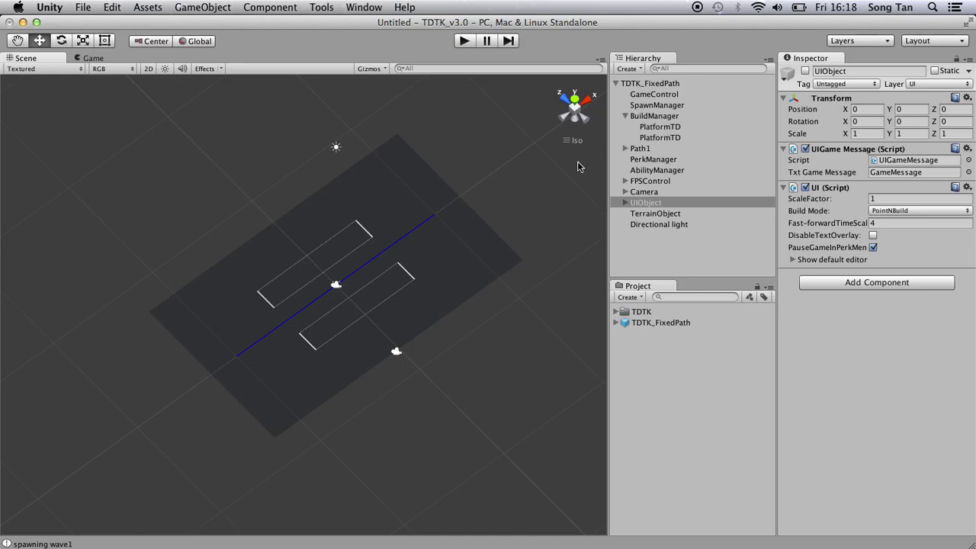
Move the second PlatformTD to 4.07, 0, -4.68 with Scale Z 4 and Rotation Y 45
{"action": "left_click", "coordinate": [661, 129]}
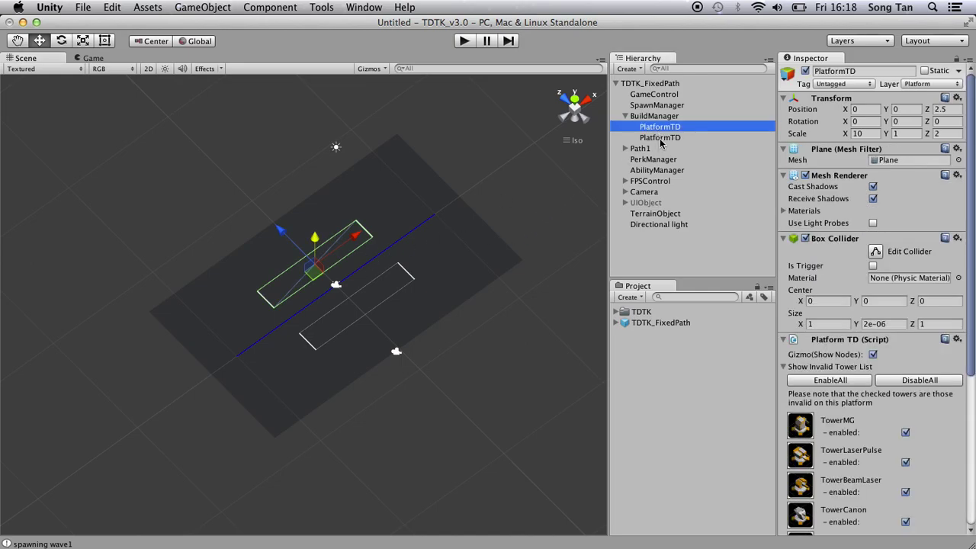
{"action": "left_click", "coordinate": [661, 139]}
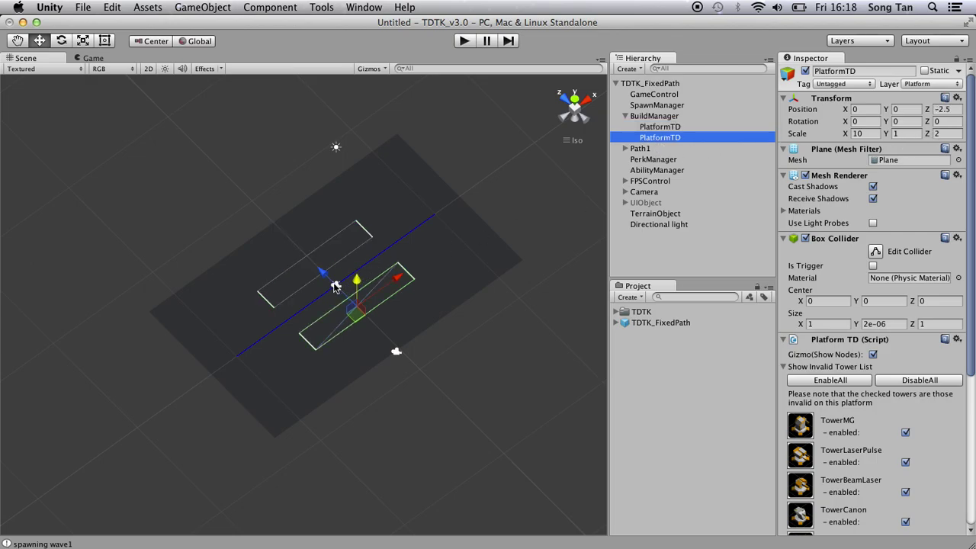
{"action": "left_click_drag", "start_coordinate": [334, 284], "coordinate": [462, 272]}
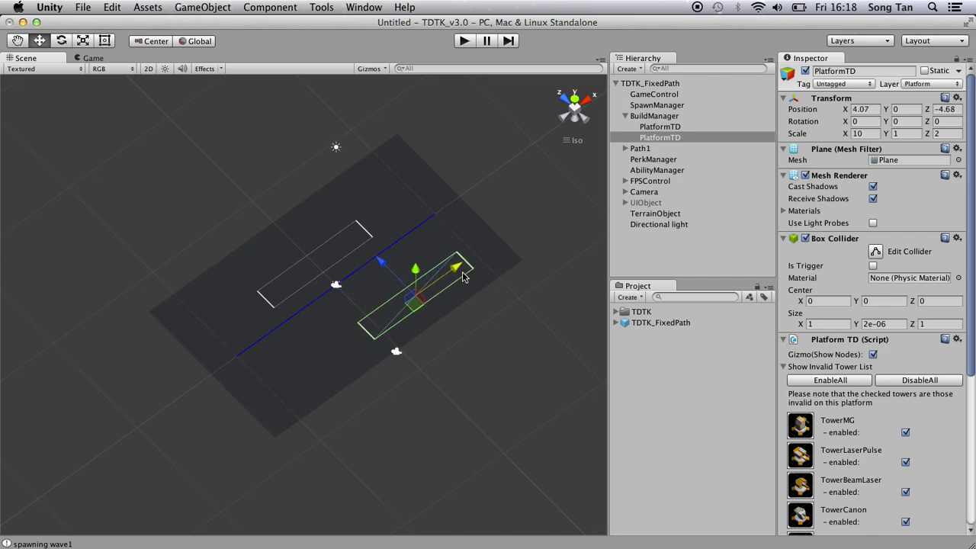
{"action": "left_click", "coordinate": [945, 134]}
{"action": "type", "text": "4"}
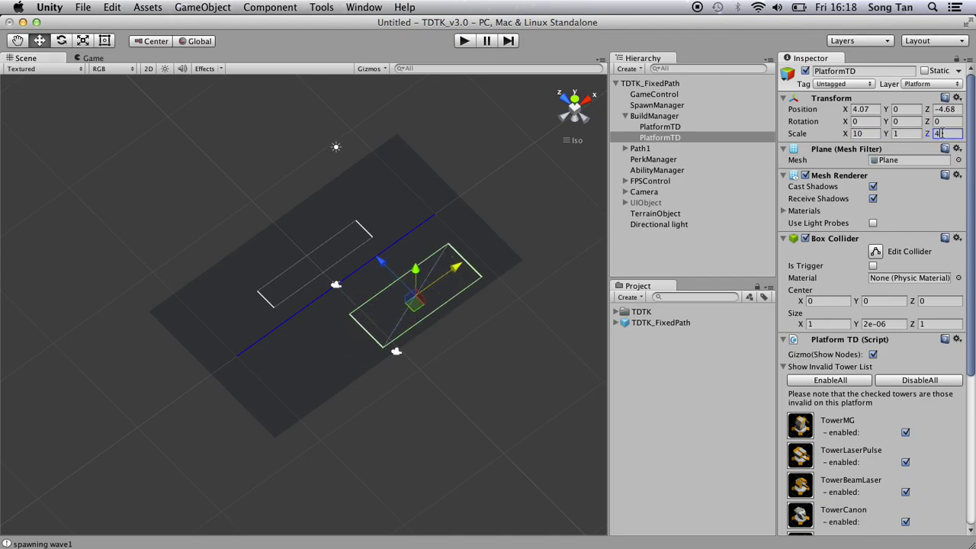
{"action": "left_click", "coordinate": [876, 110]}
{"action": "left_click", "coordinate": [911, 122]}
{"action": "type", "text": "45"}
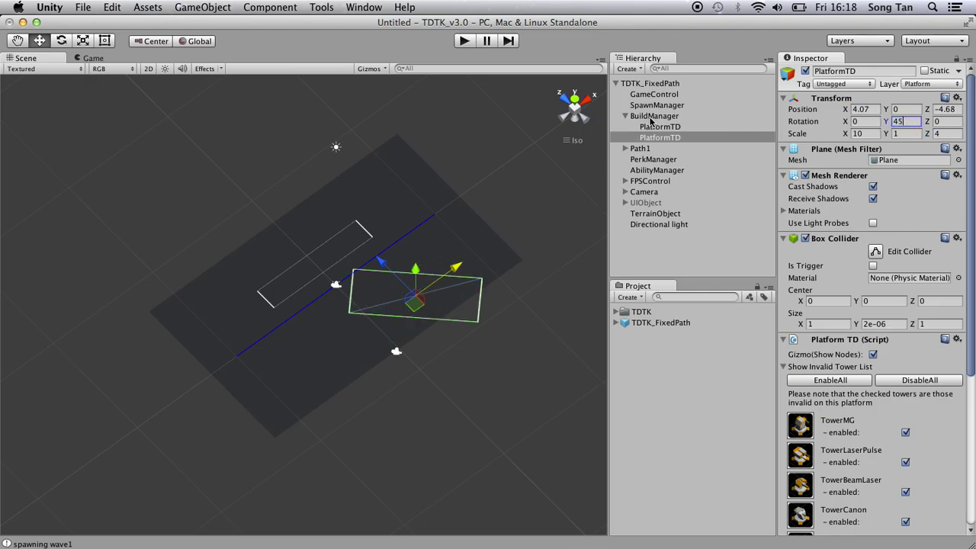
{"action": "left_click", "coordinate": [653, 116]}
{"action": "left_click", "coordinate": [793, 221]}
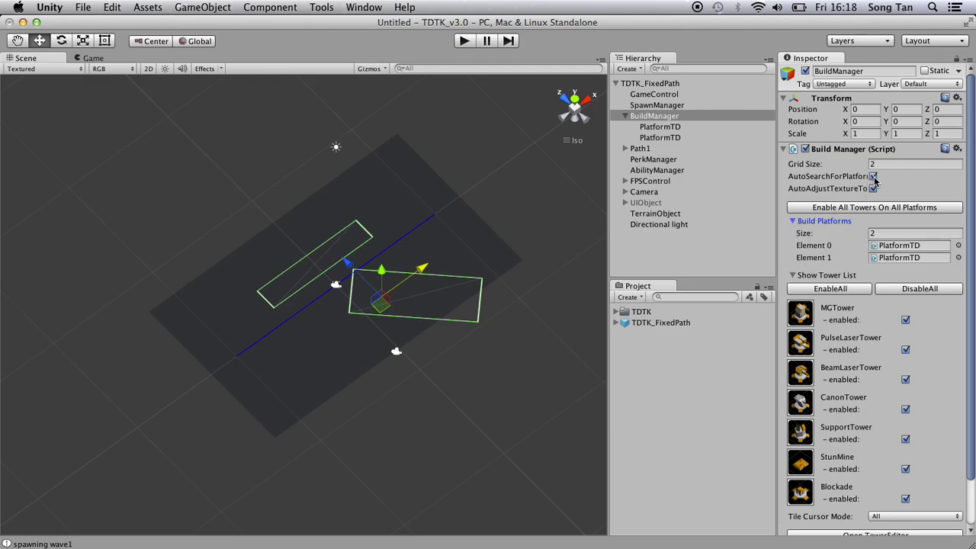
Set BuildManager's Build Platforms count to 0 and collapse the list
{"action": "left_click", "coordinate": [881, 235]}
{"action": "type", "text": "0"}
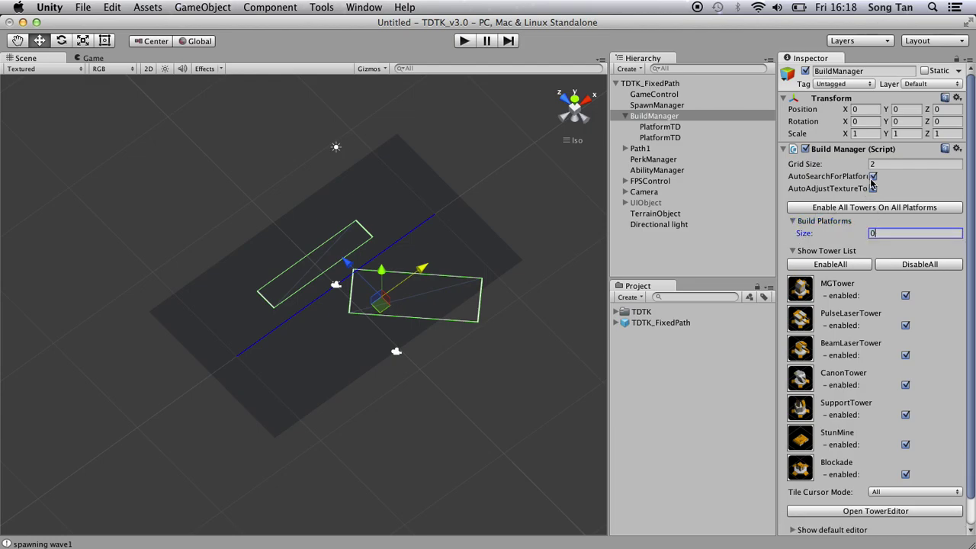
{"action": "left_click", "coordinate": [793, 221]}
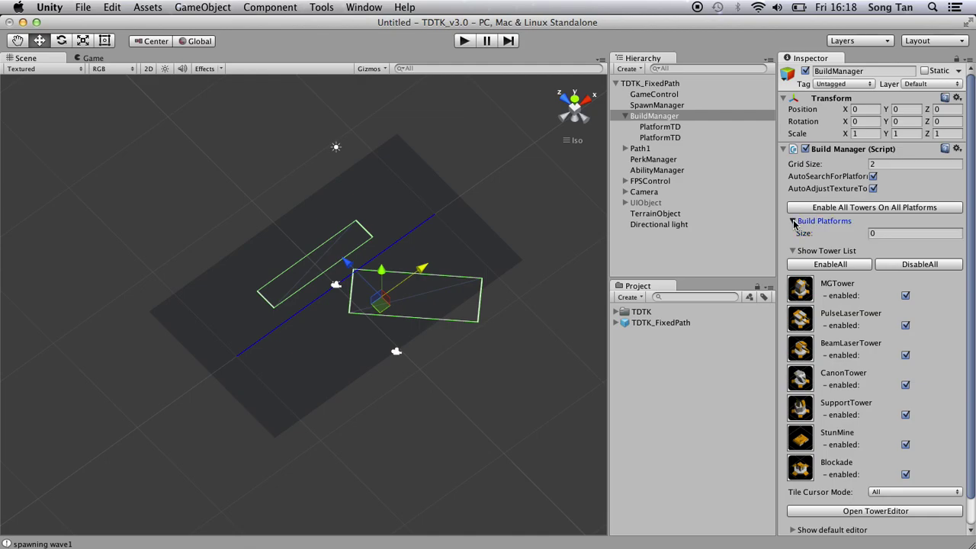
{"action": "left_click", "coordinate": [675, 138]}
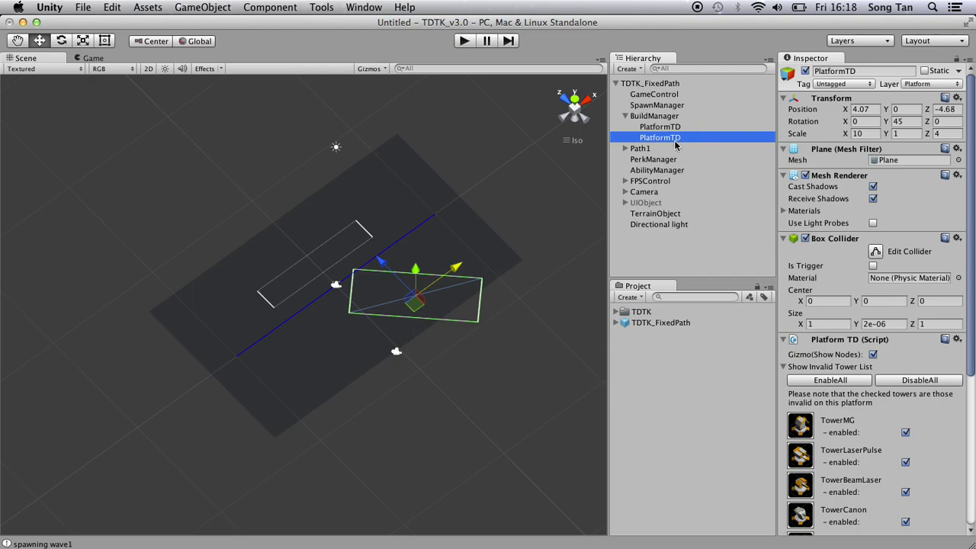
{"action": "left_click", "coordinate": [668, 136]}
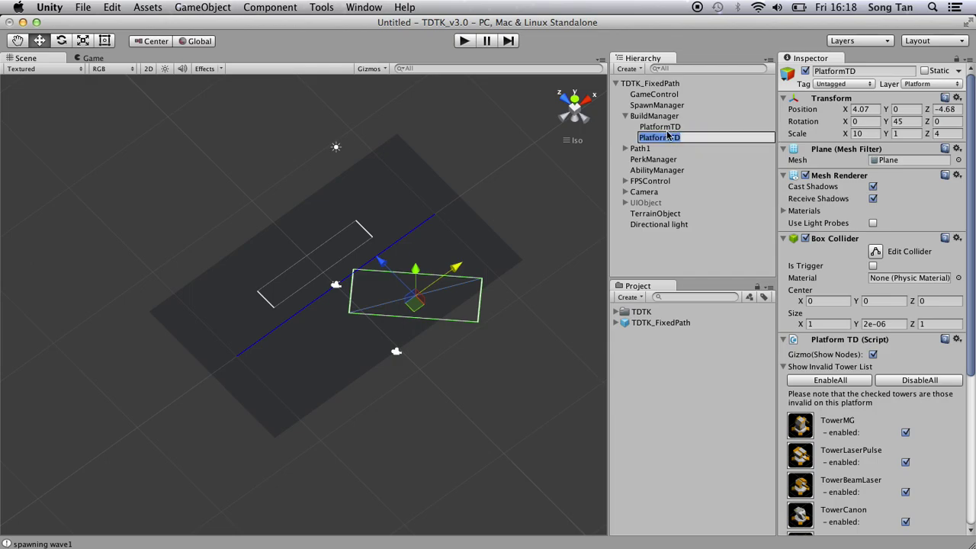
{"action": "left_click", "coordinate": [661, 128]}
Duplicate the long platform beside the first, then add a Scale X 3 copy across the path
{"action": "key", "text": "super+d"}
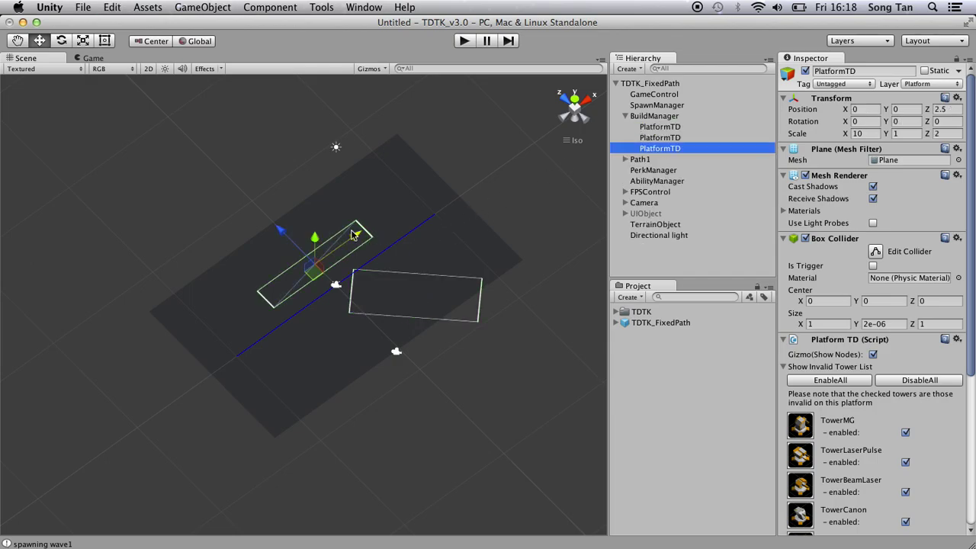
{"action": "left_click_drag", "start_coordinate": [282, 232], "coordinate": [230, 181]}
{"action": "key", "text": "super+d"}
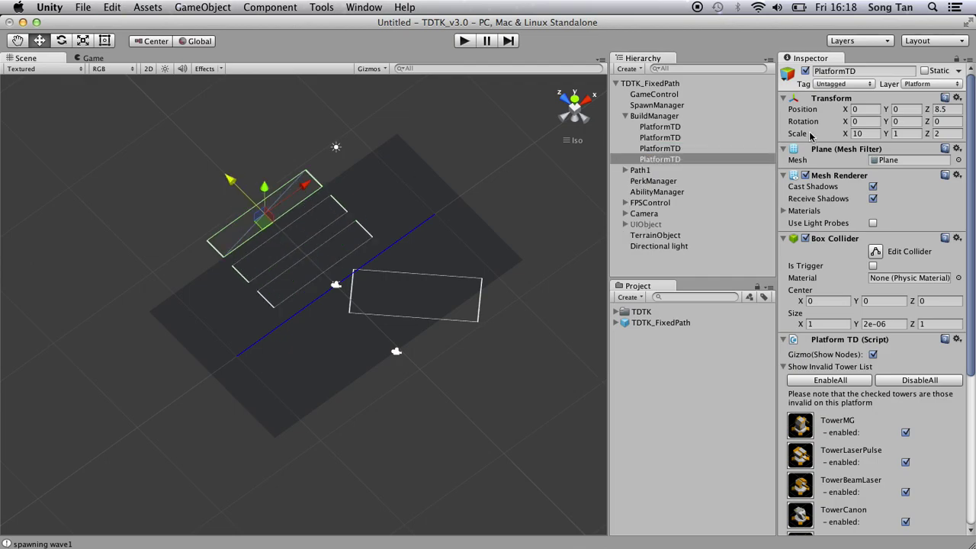
{"action": "left_click", "coordinate": [862, 134]}
{"action": "type", "text": "3"}
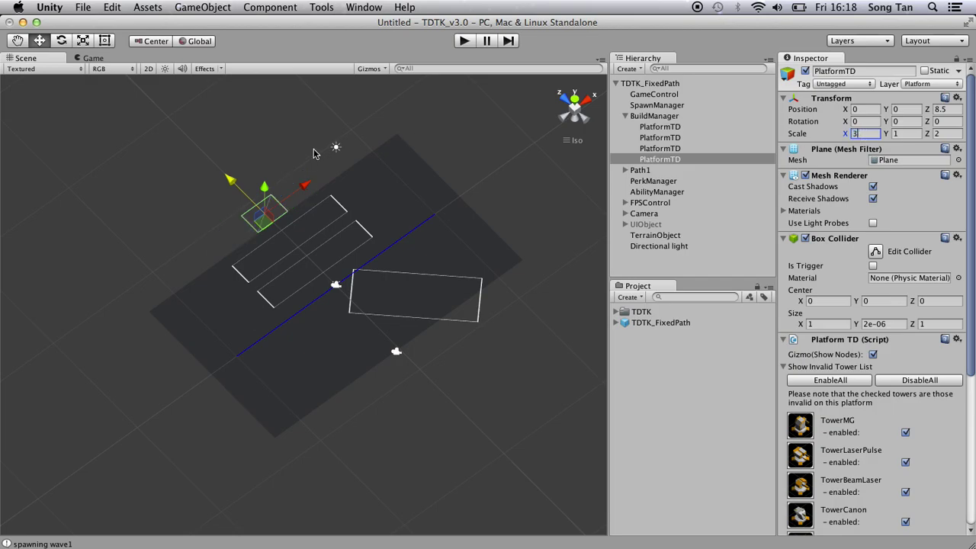
{"action": "left_click_drag", "start_coordinate": [305, 186], "coordinate": [411, 137]}
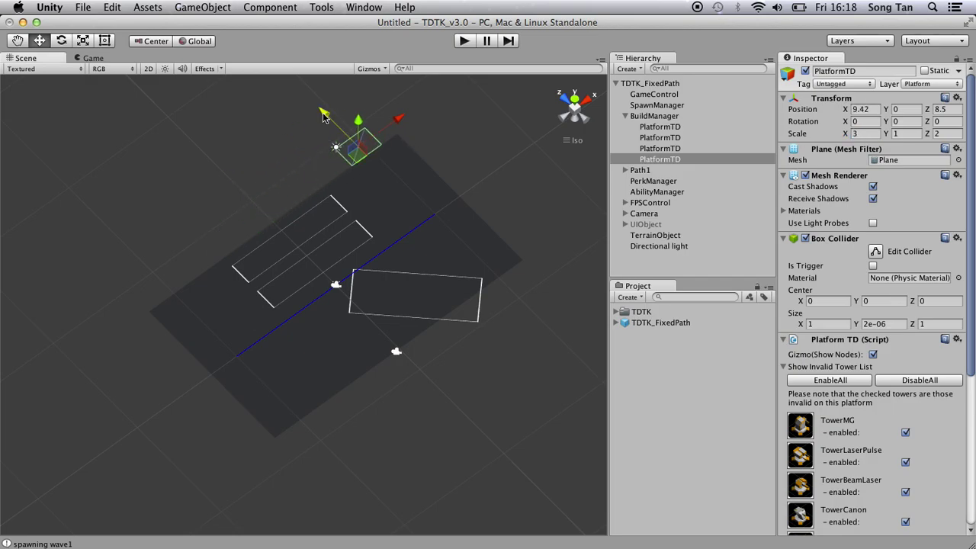
{"action": "left_click_drag", "start_coordinate": [326, 113], "coordinate": [365, 172]}
Review the four PlatformTD platforms and Path1 in the Hierarchy
{"action": "left_click", "coordinate": [664, 128]}
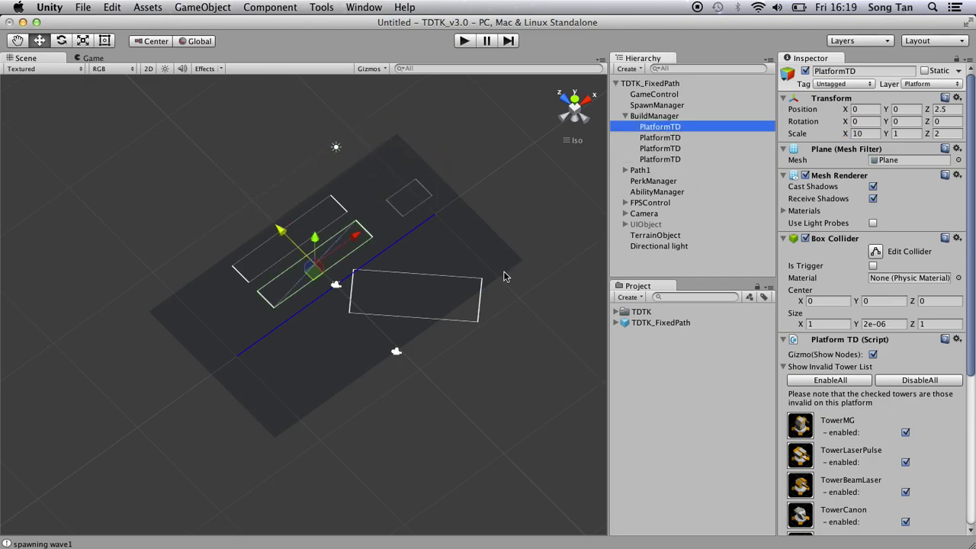
{"action": "left_click", "coordinate": [663, 148]}
{"action": "left_click", "coordinate": [662, 158]}
{"action": "left_click", "coordinate": [655, 170]}
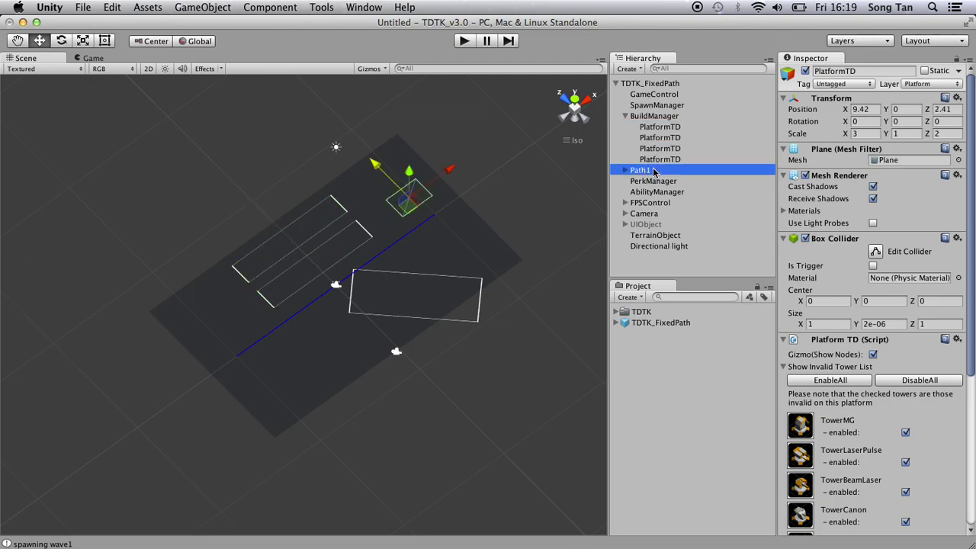
{"action": "left_click", "coordinate": [663, 159]}
{"action": "left_click", "coordinate": [663, 148]}
Resize the angled platform to Scale X 4, making it a 4×1×4 square, and nudge it along X
{"action": "left_click", "coordinate": [447, 281]}
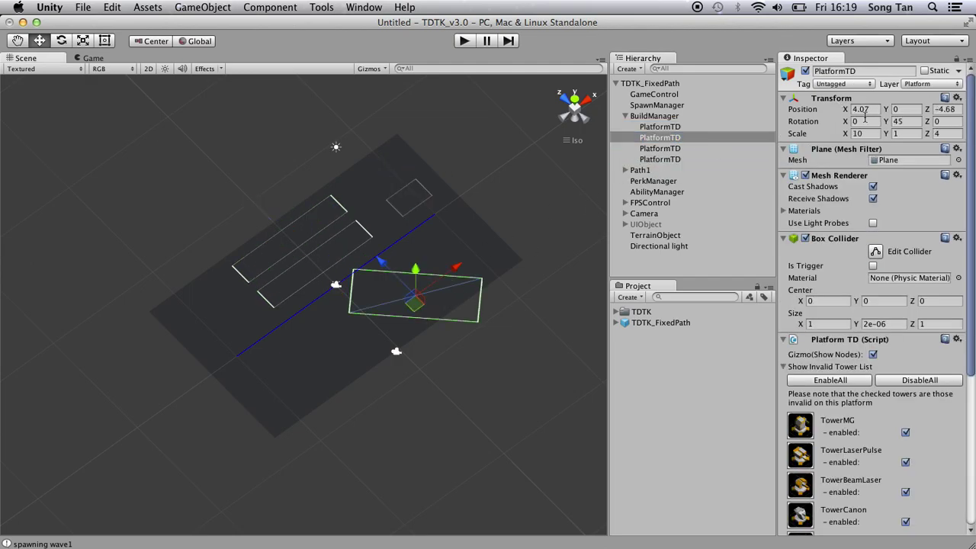
{"action": "left_click", "coordinate": [904, 121]}
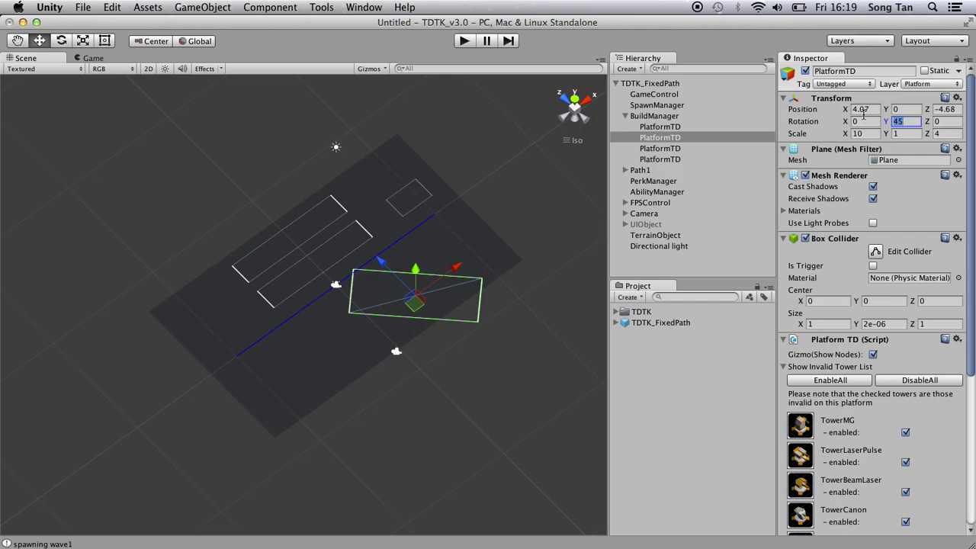
{"action": "left_click", "coordinate": [864, 135]}
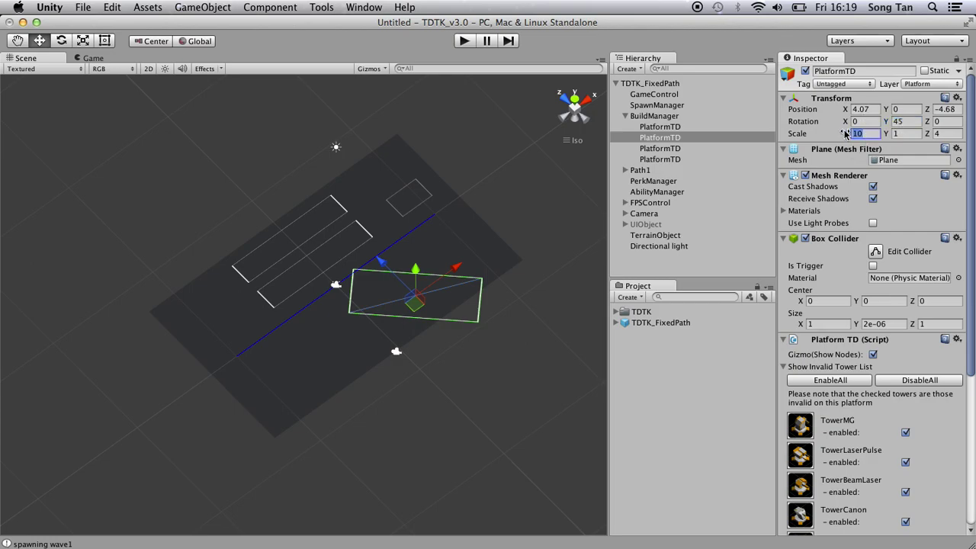
{"action": "type", "text": "4"}
{"action": "left_click_drag", "start_coordinate": [462, 270], "coordinate": [450, 275]}
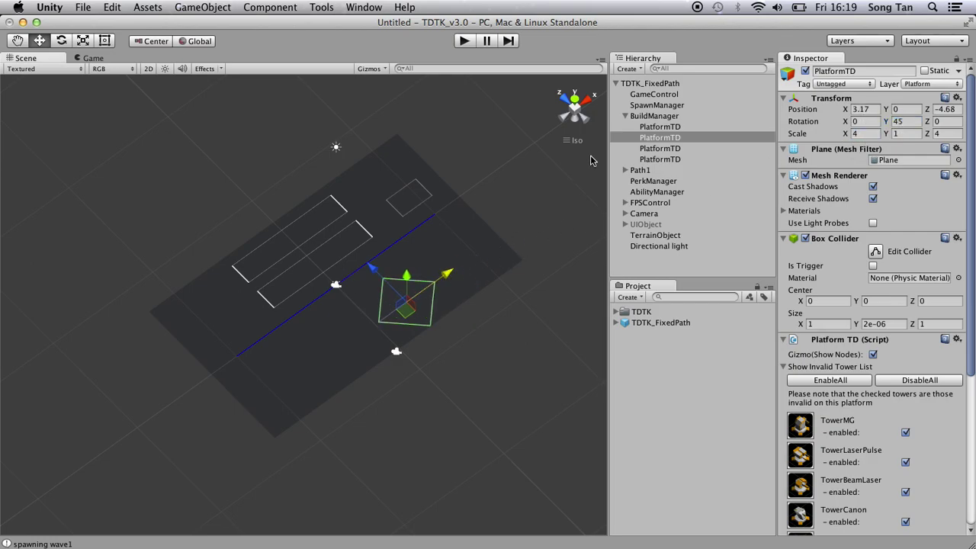
Enable UIObject and test-play, picking tiles on the long, right-hand and lower square platforms
{"action": "left_click", "coordinate": [645, 224]}
{"action": "left_click", "coordinate": [805, 71]}
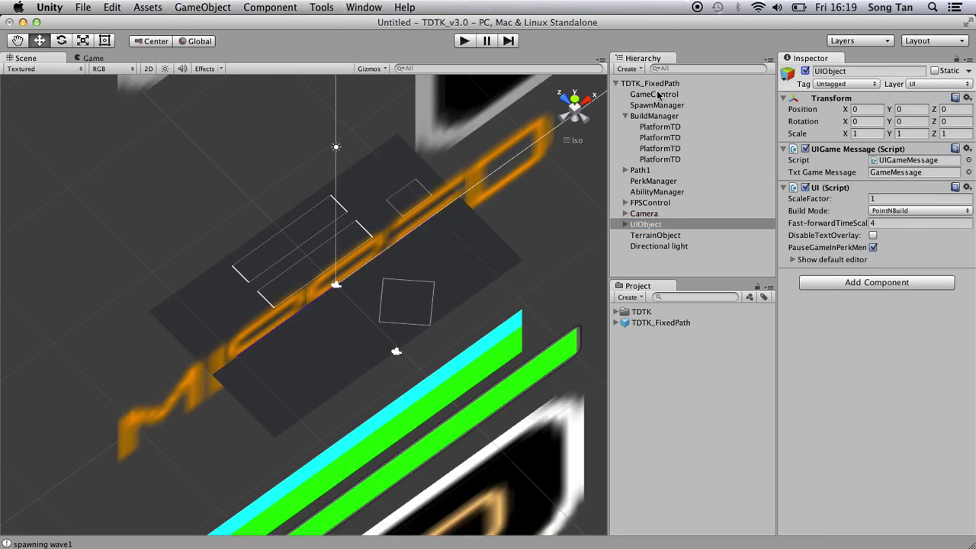
{"action": "left_click", "coordinate": [466, 42]}
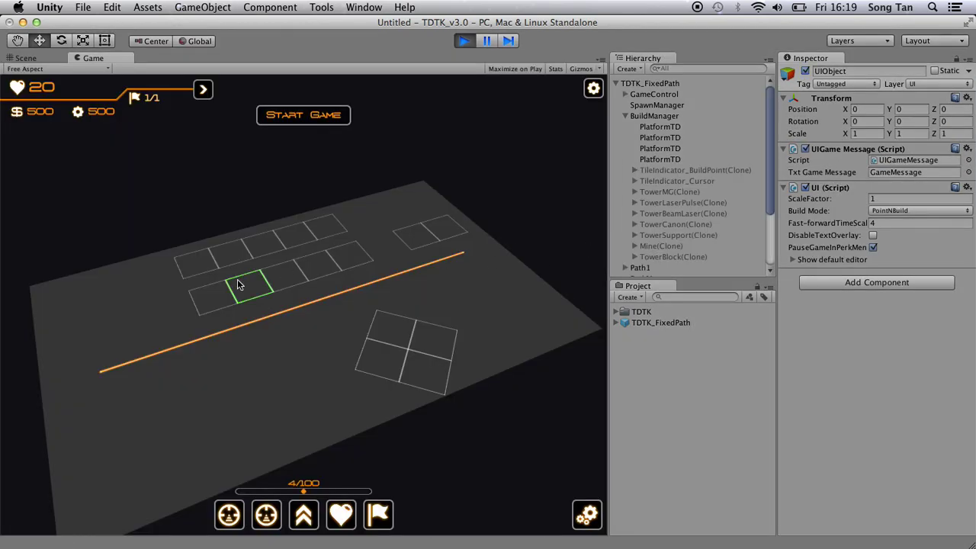
{"action": "left_click", "coordinate": [240, 281]}
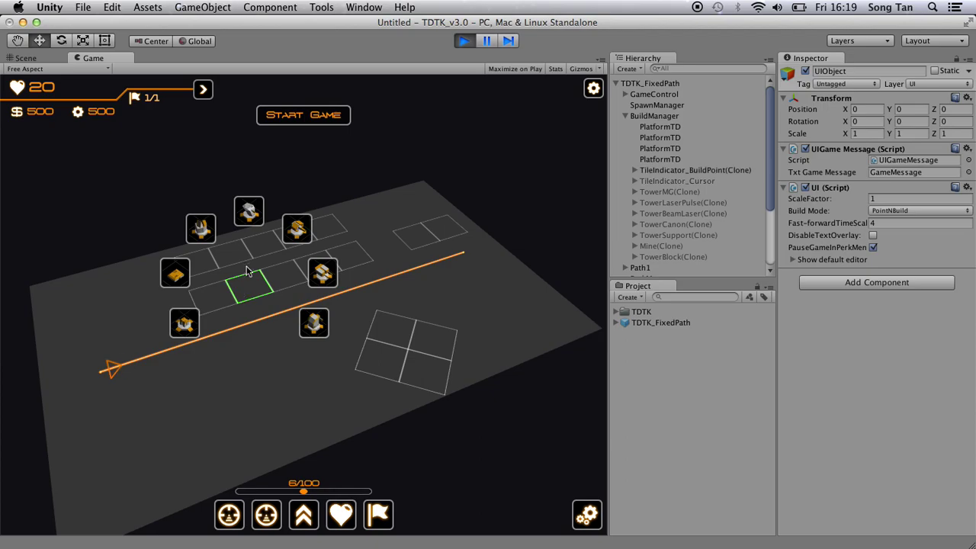
{"action": "left_click", "coordinate": [267, 249]}
{"action": "left_click", "coordinate": [441, 227]}
{"action": "left_click", "coordinate": [391, 334]}
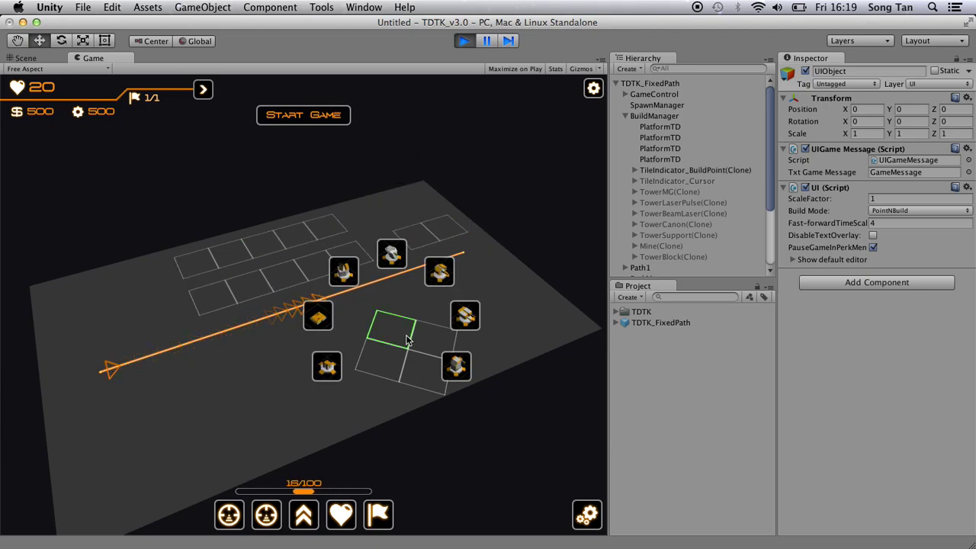
{"action": "left_click", "coordinate": [464, 40]}
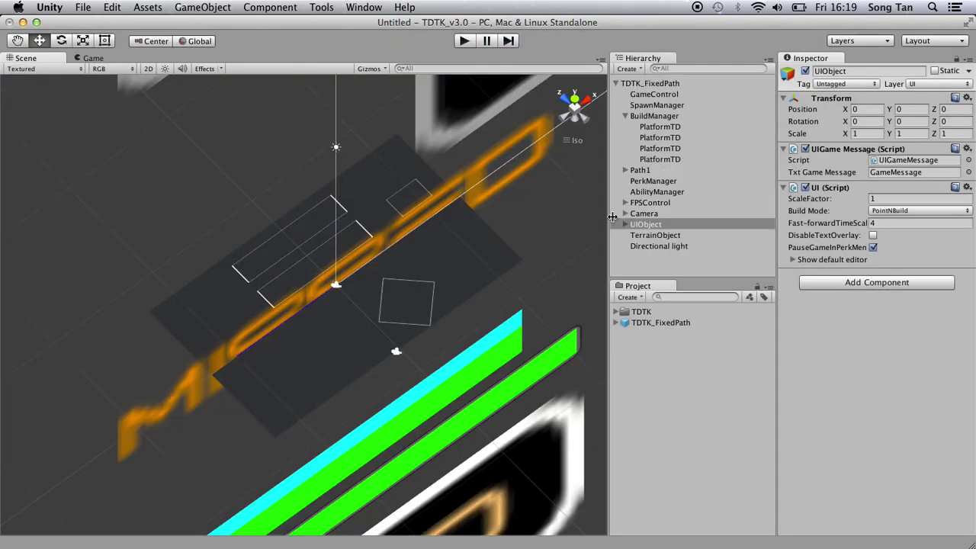
Review the first PlatformTD's tower list and collapse BuildManager's children
{"action": "left_click", "coordinate": [645, 128]}
{"action": "scroll", "coordinate": [885, 357], "scroll_direction": "down", "scroll_amount": 5}
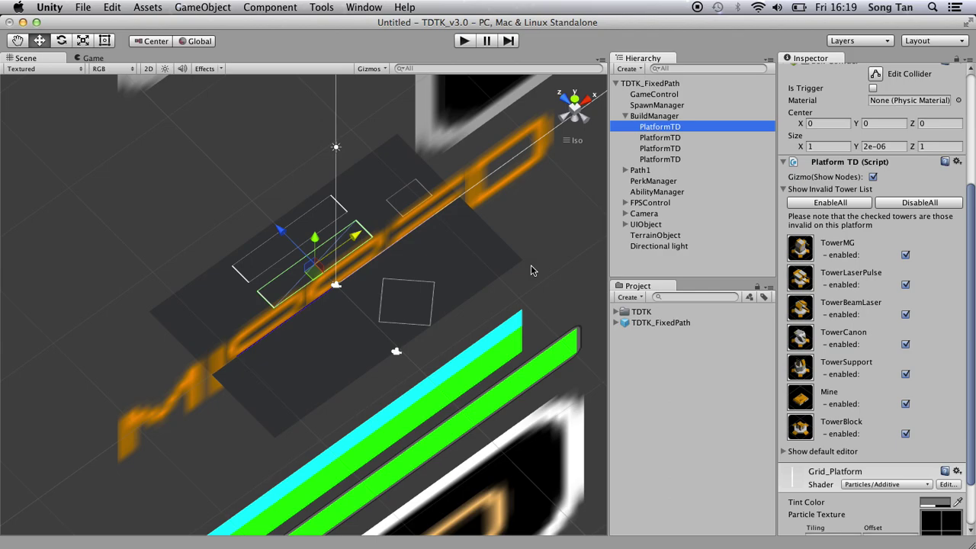
{"action": "left_click", "coordinate": [625, 116]}
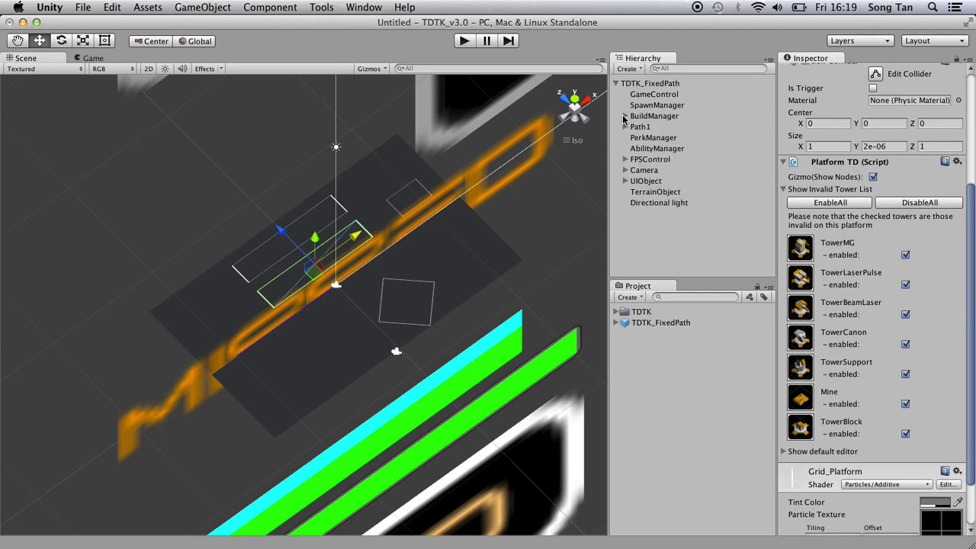
Disable UIObject to hide the game UI
{"action": "left_click", "coordinate": [636, 127]}
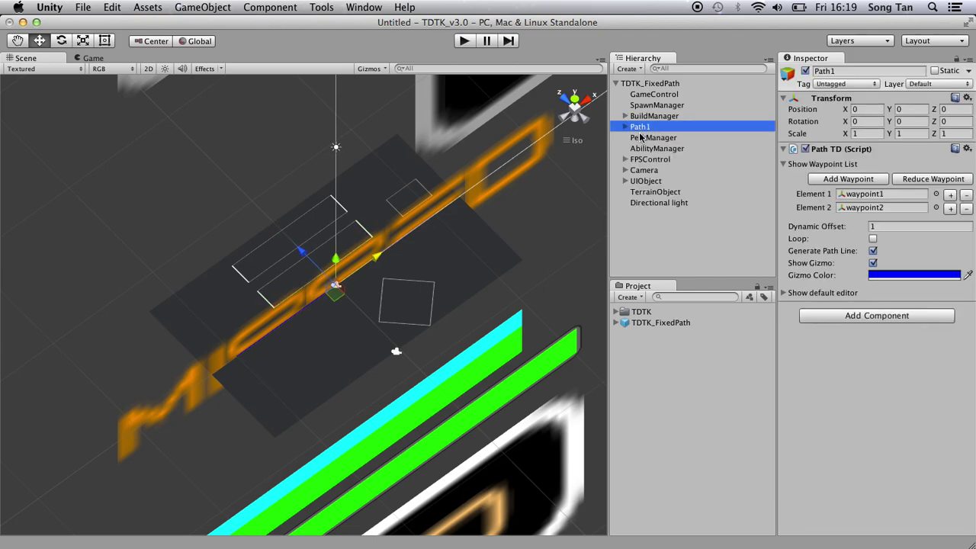
{"action": "left_click", "coordinate": [636, 181]}
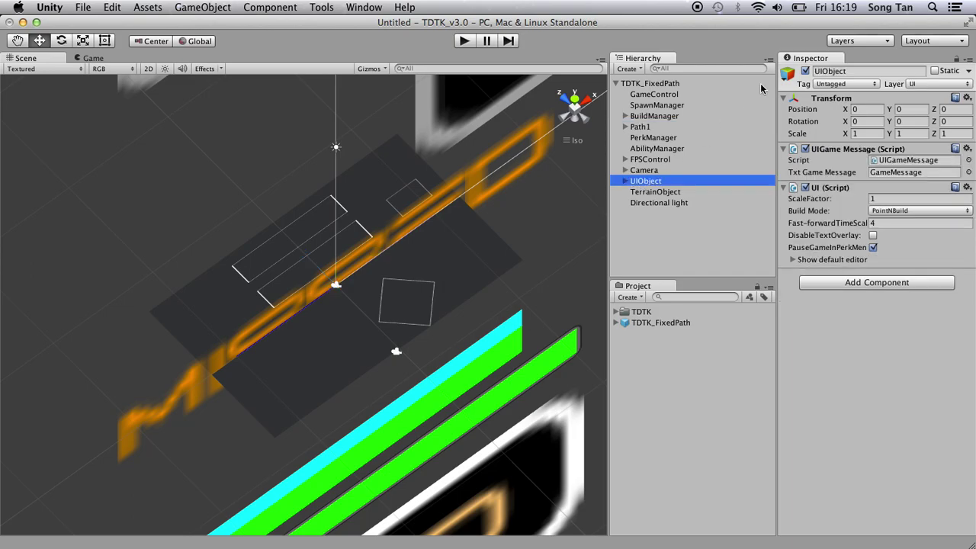
{"action": "left_click", "coordinate": [805, 71]}
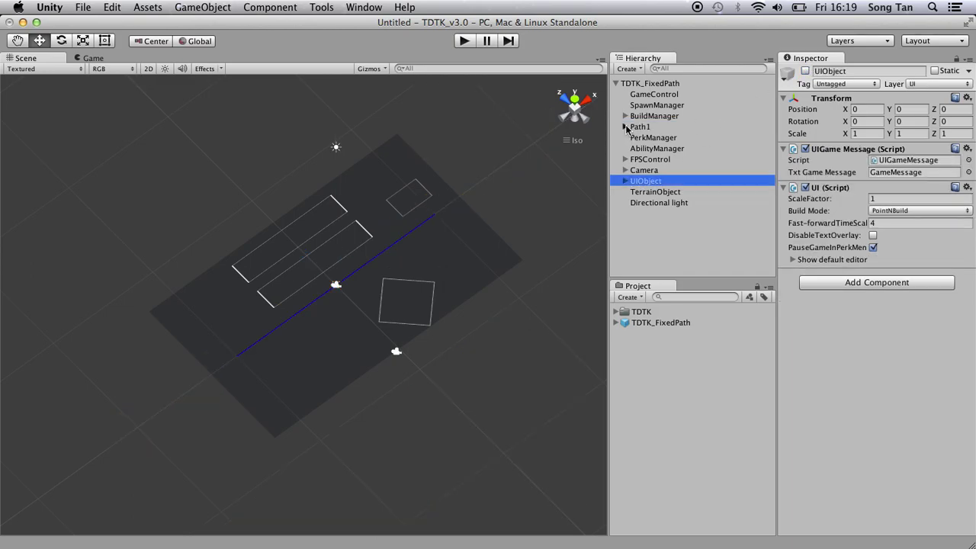
Check Path1's waypoints: waypoint1 at X -10 and waypoint2 at X 10
{"action": "left_click", "coordinate": [625, 127]}
{"action": "left_click", "coordinate": [656, 139]}
{"action": "left_click", "coordinate": [661, 149]}
{"action": "left_click", "coordinate": [646, 128]}
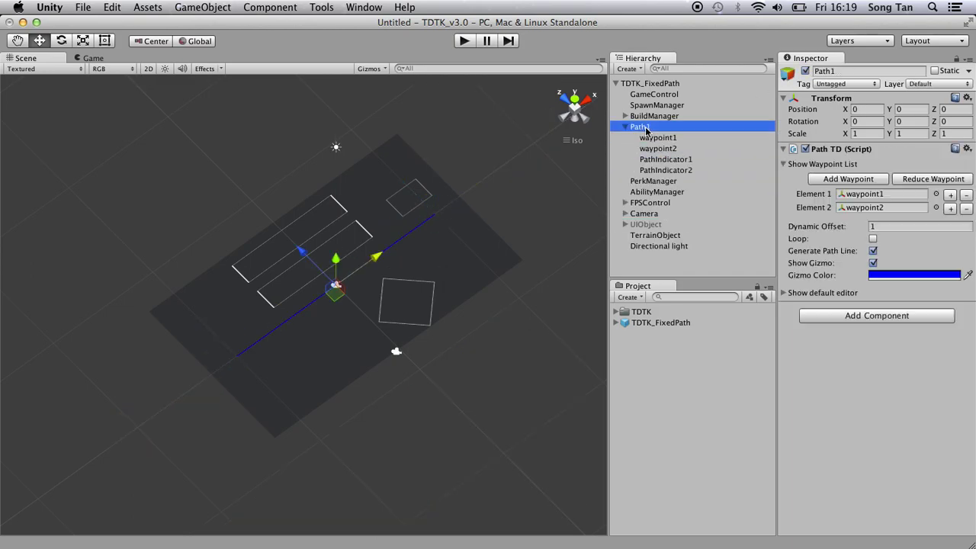
{"action": "left_click", "coordinate": [873, 197]}
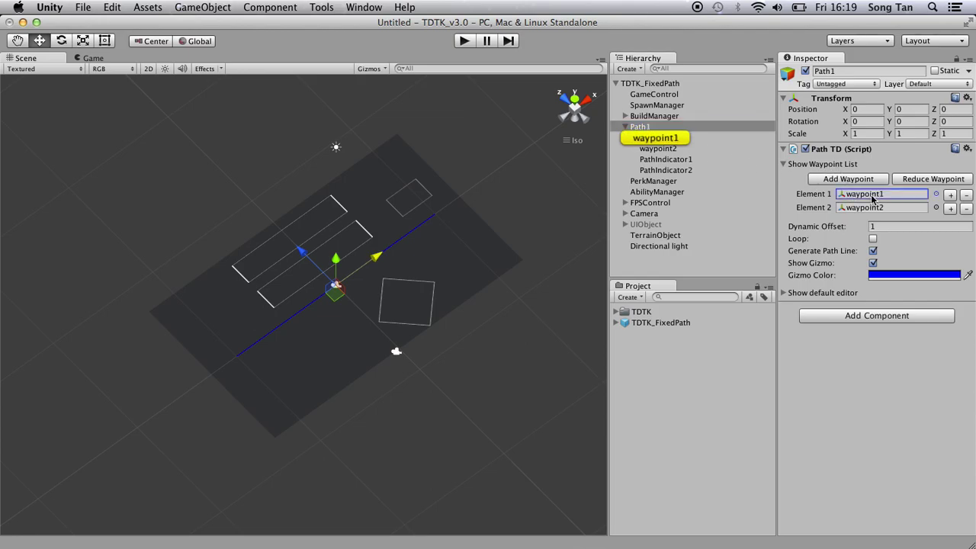
{"action": "left_click", "coordinate": [873, 209]}
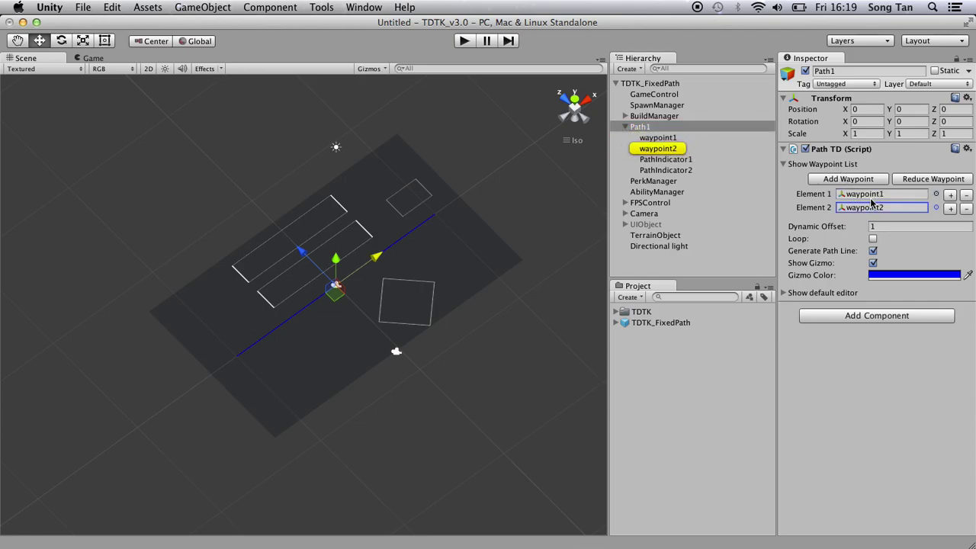
{"action": "left_click", "coordinate": [663, 139]}
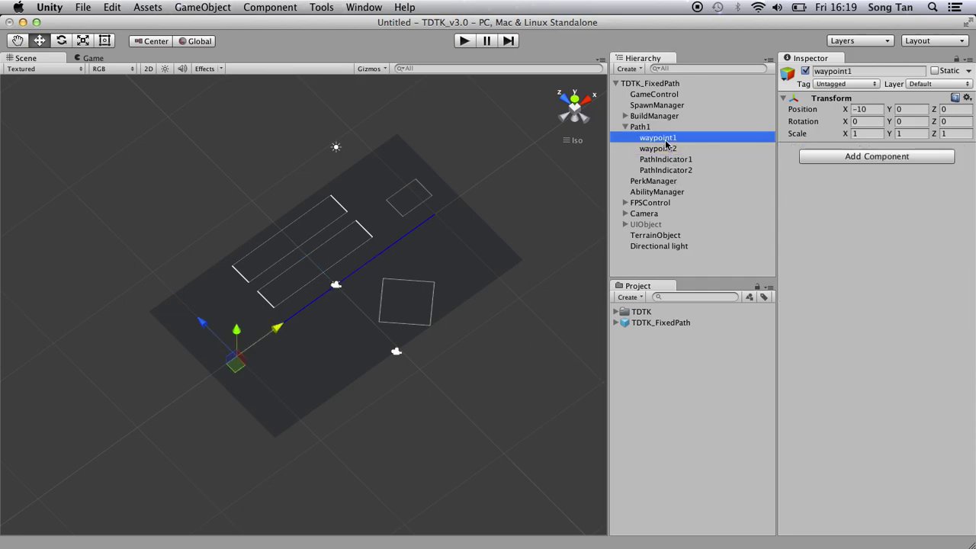
{"action": "left_click", "coordinate": [664, 149]}
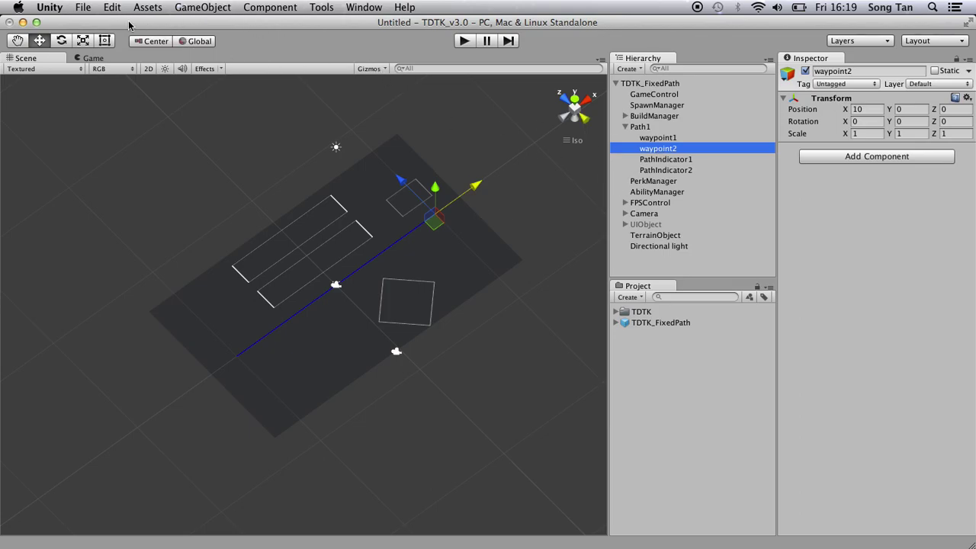
{"action": "left_click", "coordinate": [652, 85]}
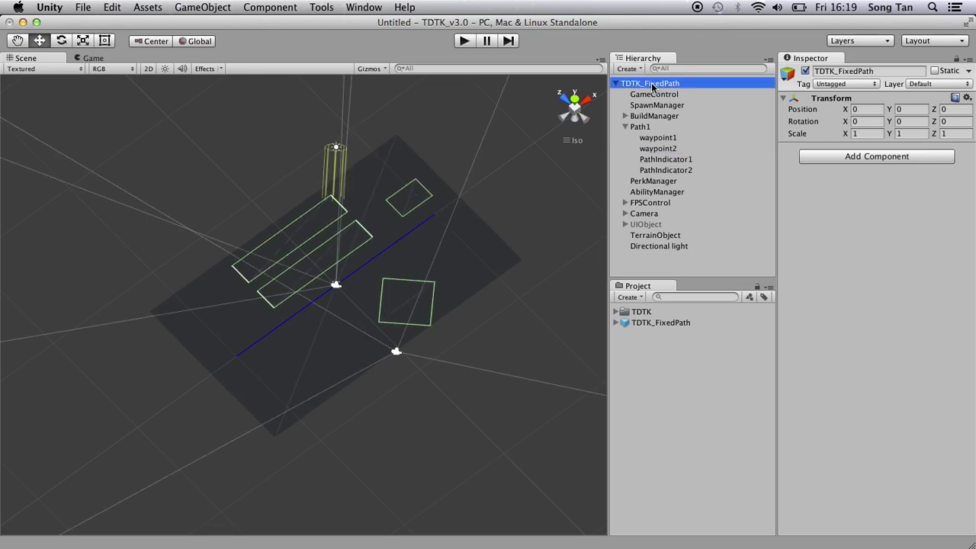
Delete TDTK_FixedPath and drag the prefab back into the scene
{"action": "key", "text": "super+BackSpace"}
{"action": "left_click_drag", "start_coordinate": [661, 322], "coordinate": [658, 183]}
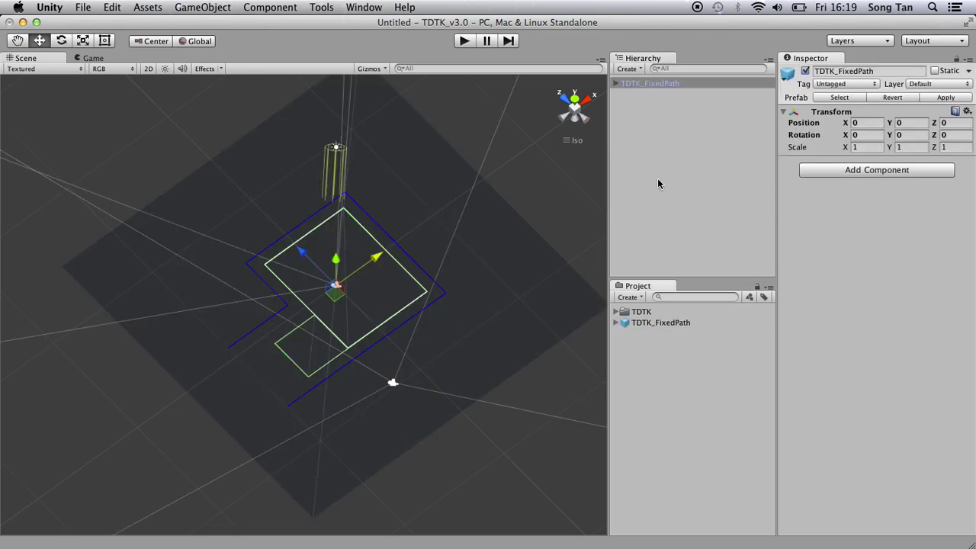
{"action": "left_click_drag", "start_coordinate": [618, 90], "coordinate": [620, 92]}
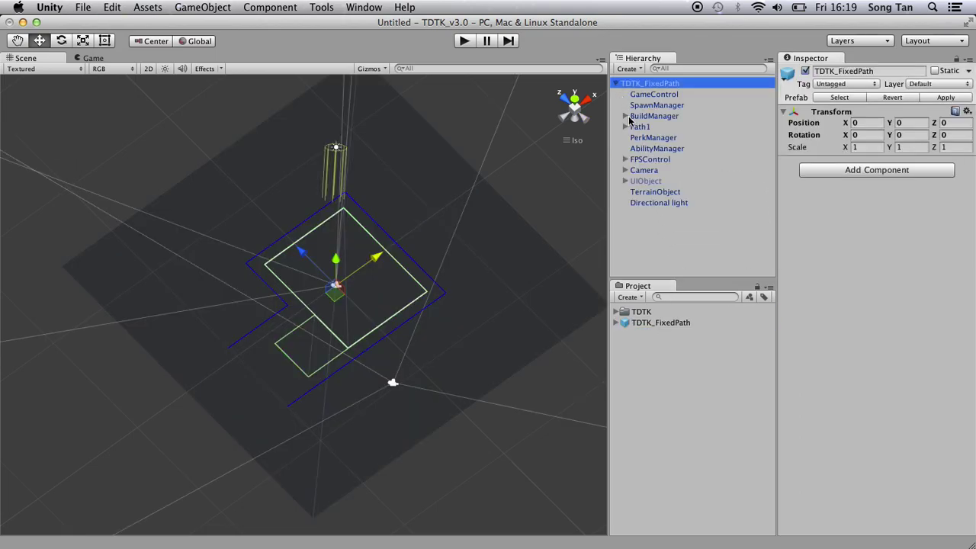
Expand Path1 and locate the waypoints assigned to Elements 1 through 6
{"action": "left_click", "coordinate": [625, 127]}
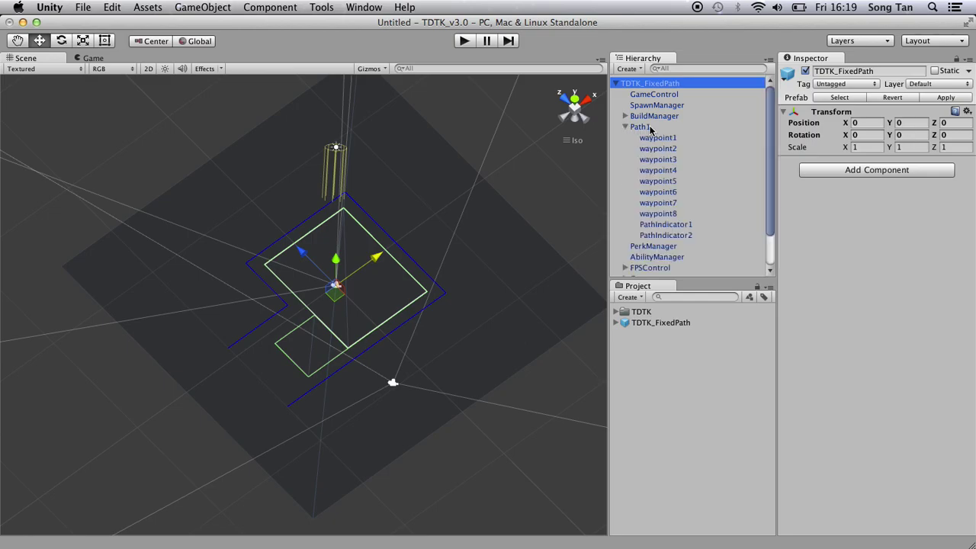
{"action": "left_click", "coordinate": [644, 127]}
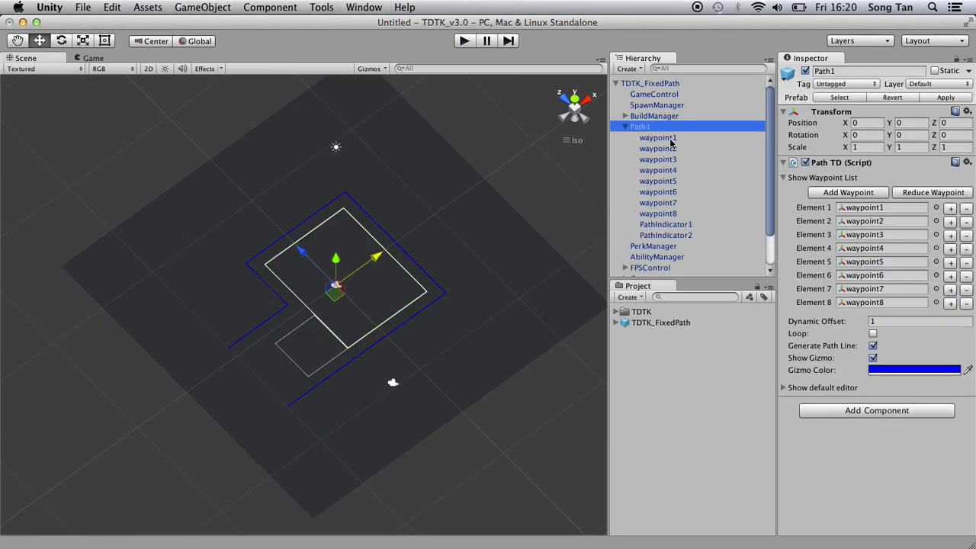
{"action": "left_click", "coordinate": [865, 208]}
{"action": "left_click", "coordinate": [868, 221]}
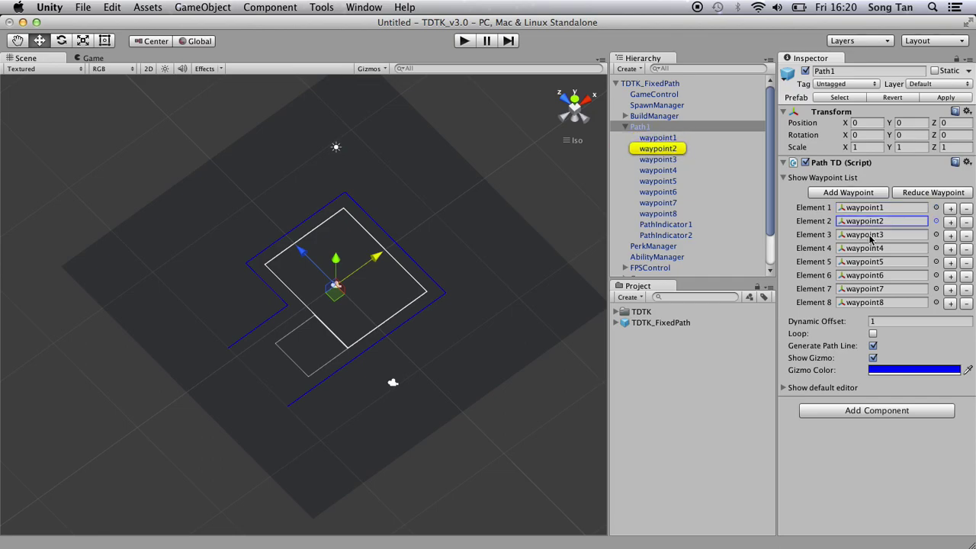
{"action": "left_click", "coordinate": [868, 235]}
{"action": "left_click", "coordinate": [869, 248]}
{"action": "left_click", "coordinate": [869, 261]}
{"action": "left_click", "coordinate": [869, 275]}
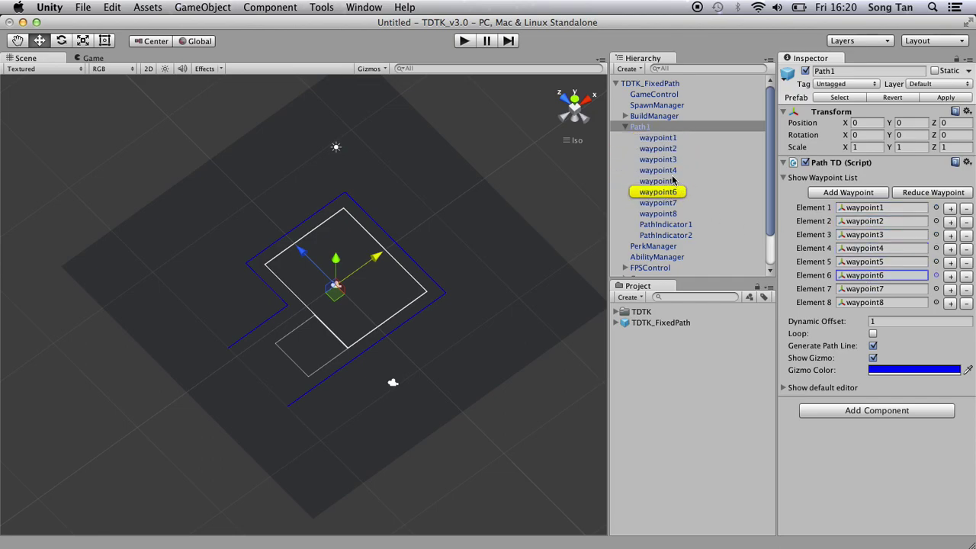
Drag waypoint2, waypoint6 (to X 8.28, Z -8.38) and waypoint7 outward
{"action": "left_click", "coordinate": [660, 149]}
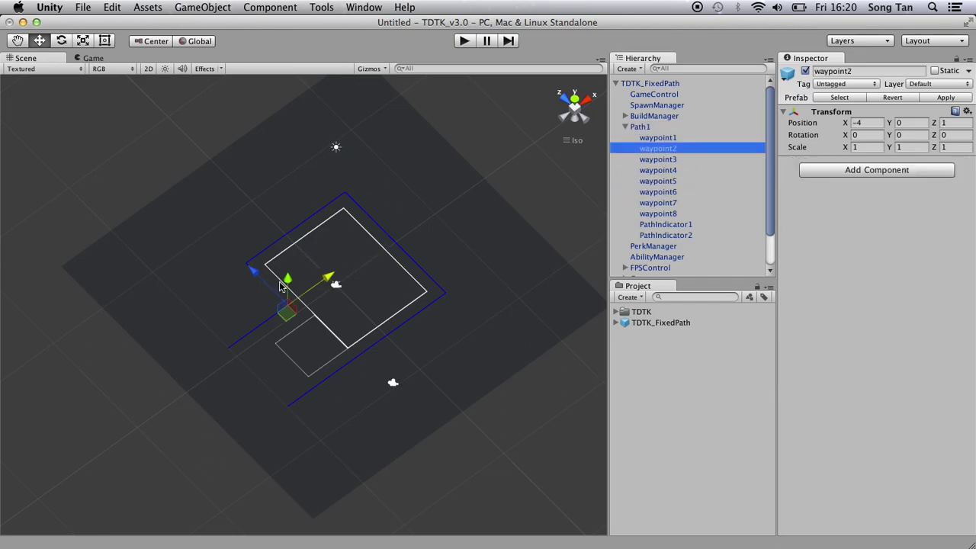
{"action": "left_click_drag", "start_coordinate": [324, 276], "coordinate": [303, 288]}
{"action": "left_click_drag", "start_coordinate": [226, 280], "coordinate": [206, 263]}
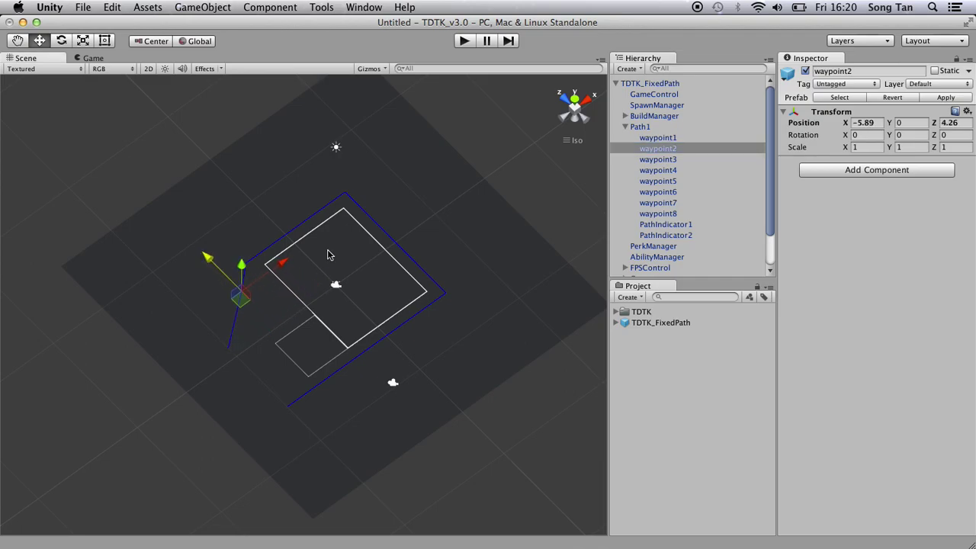
{"action": "left_click", "coordinate": [649, 191]}
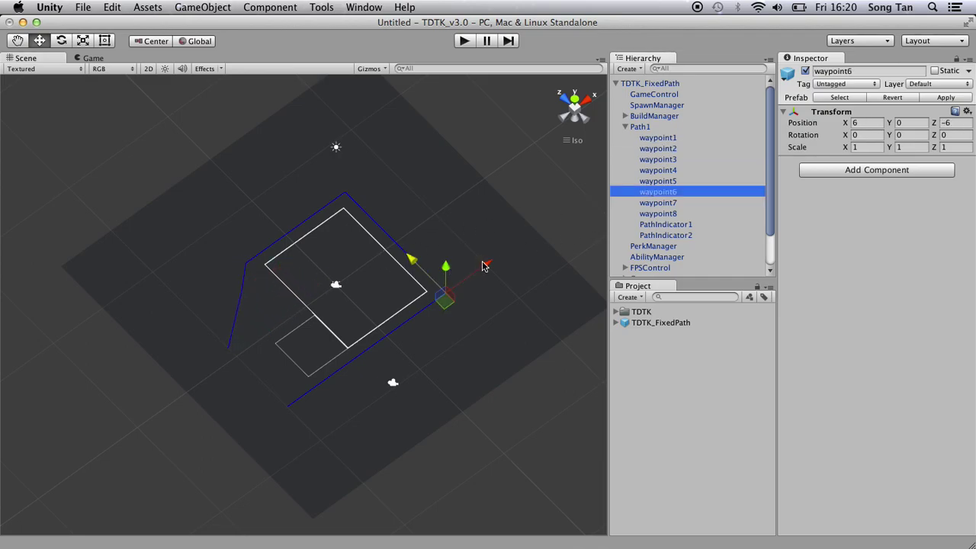
{"action": "left_click_drag", "start_coordinate": [484, 267], "coordinate": [509, 253]}
{"action": "left_click_drag", "start_coordinate": [451, 263], "coordinate": [394, 344]}
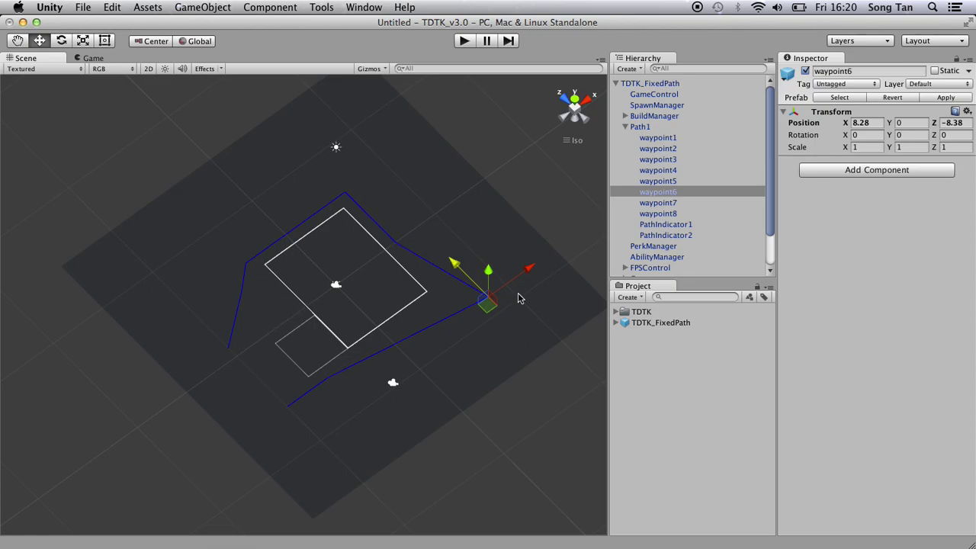
{"action": "left_click", "coordinate": [669, 204]}
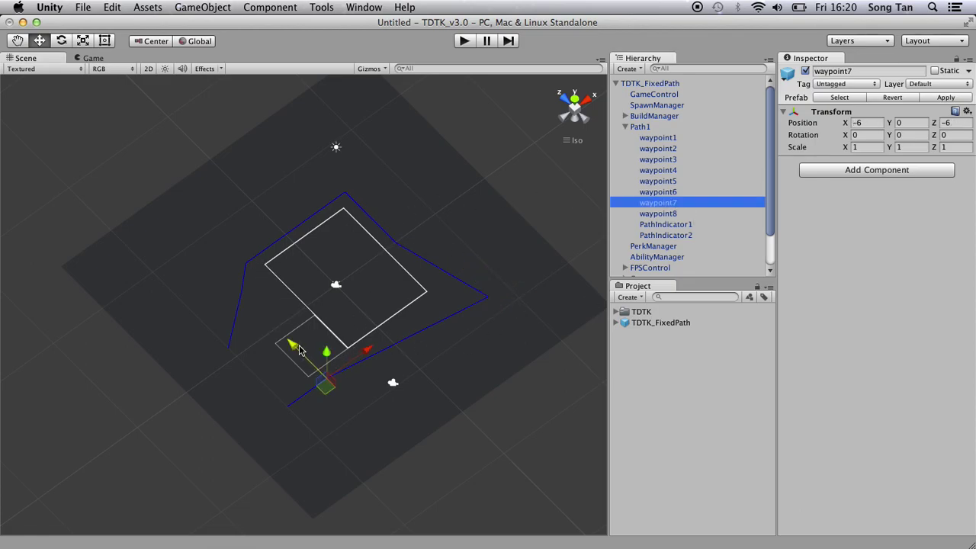
{"action": "left_click_drag", "start_coordinate": [299, 349], "coordinate": [333, 374]}
Review waypoints 8, 4, 6 and 3, then test-play briefly to preview the path
{"action": "left_click", "coordinate": [665, 214]}
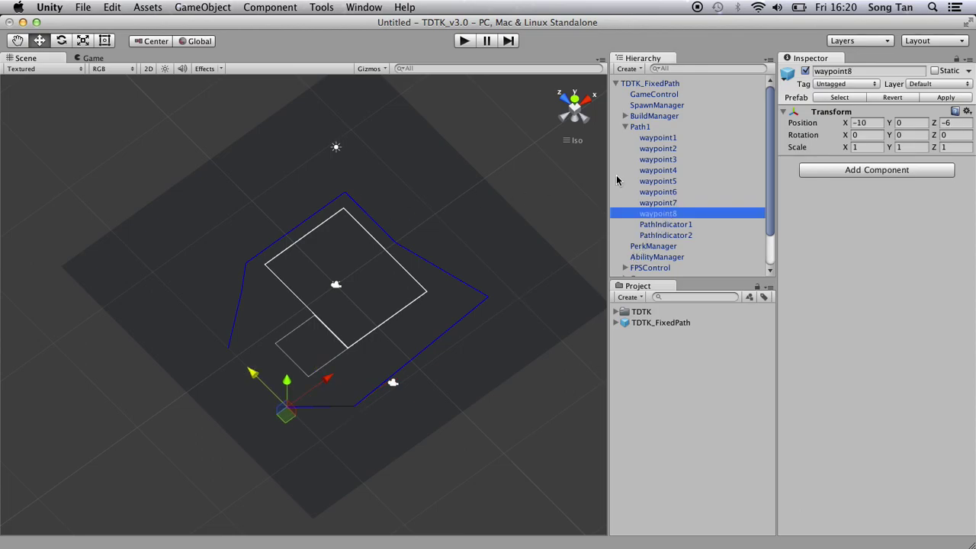
{"action": "left_click", "coordinate": [676, 171]}
{"action": "left_click", "coordinate": [656, 193]}
{"action": "left_click", "coordinate": [677, 170]}
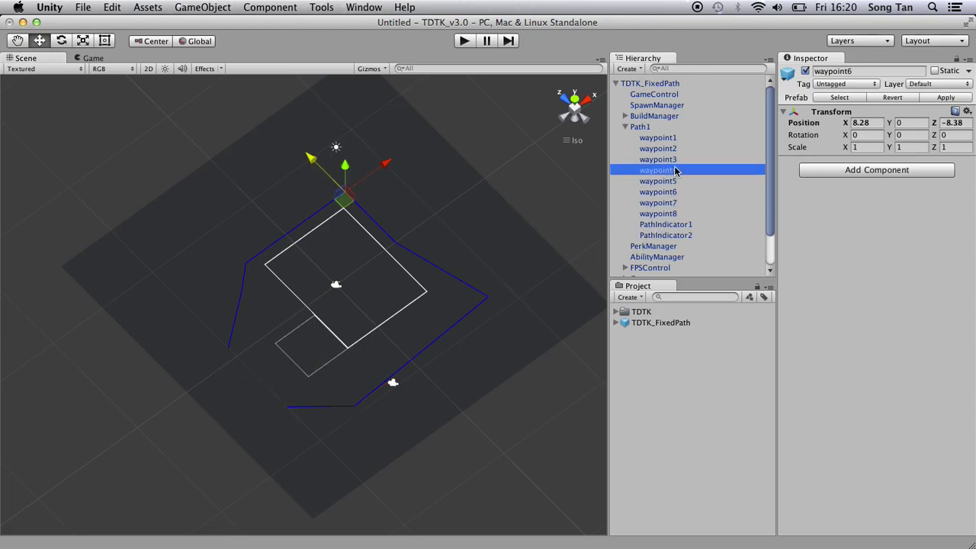
{"action": "left_click", "coordinate": [671, 159]}
{"action": "left_click", "coordinate": [464, 41]}
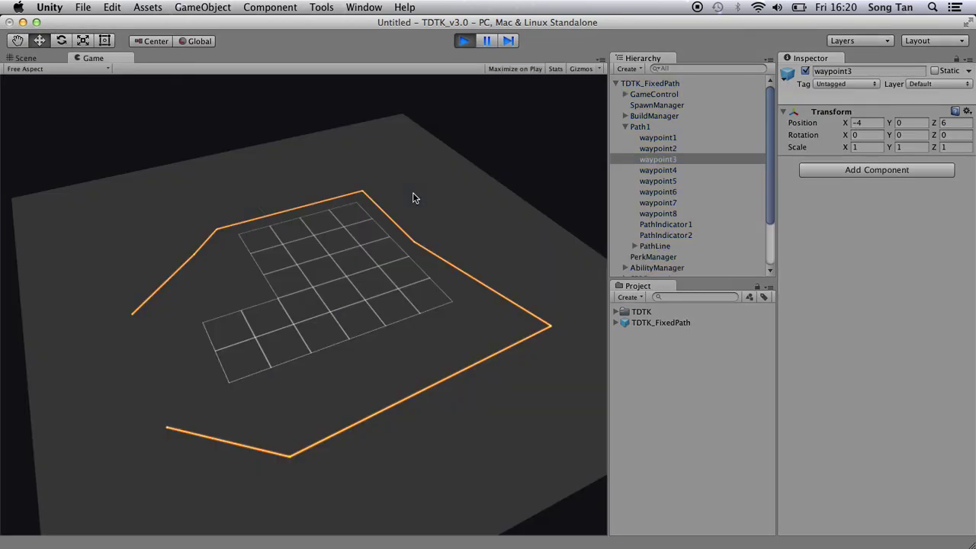
{"action": "left_click", "coordinate": [464, 41]}
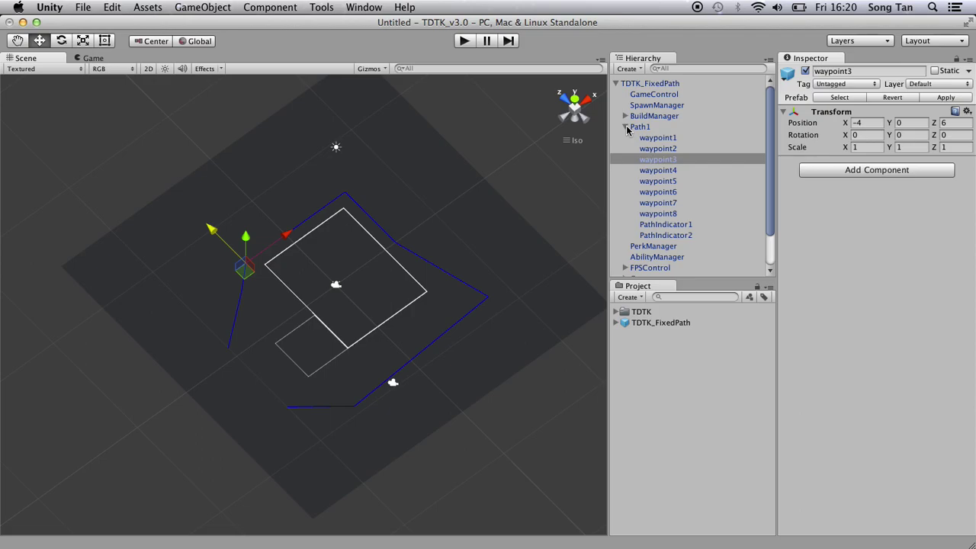
Assign a PlatformTD as Element 5 in Path1's waypoint list
{"action": "left_click", "coordinate": [626, 118]}
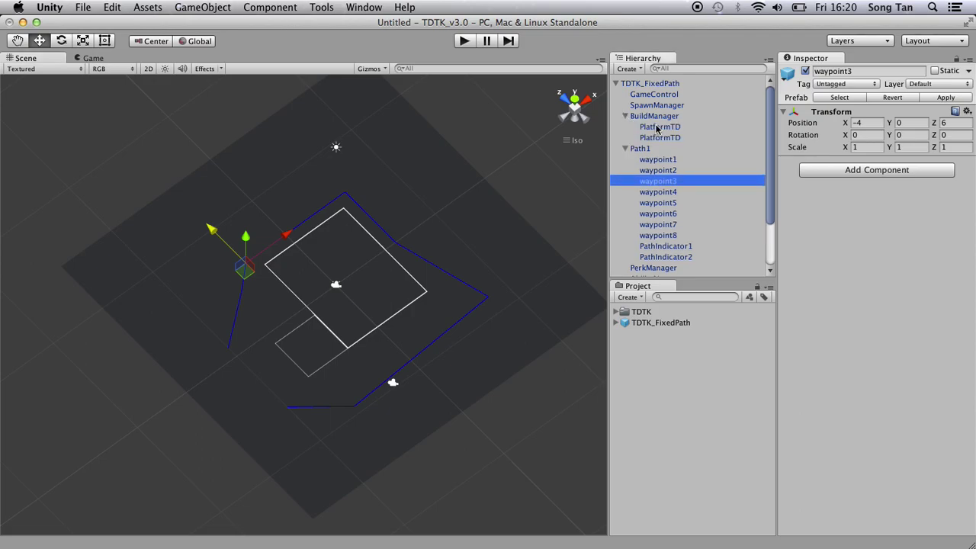
{"action": "left_click", "coordinate": [659, 171]}
{"action": "left_click", "coordinate": [659, 192]}
{"action": "left_click", "coordinate": [659, 213]}
{"action": "left_click", "coordinate": [661, 225]}
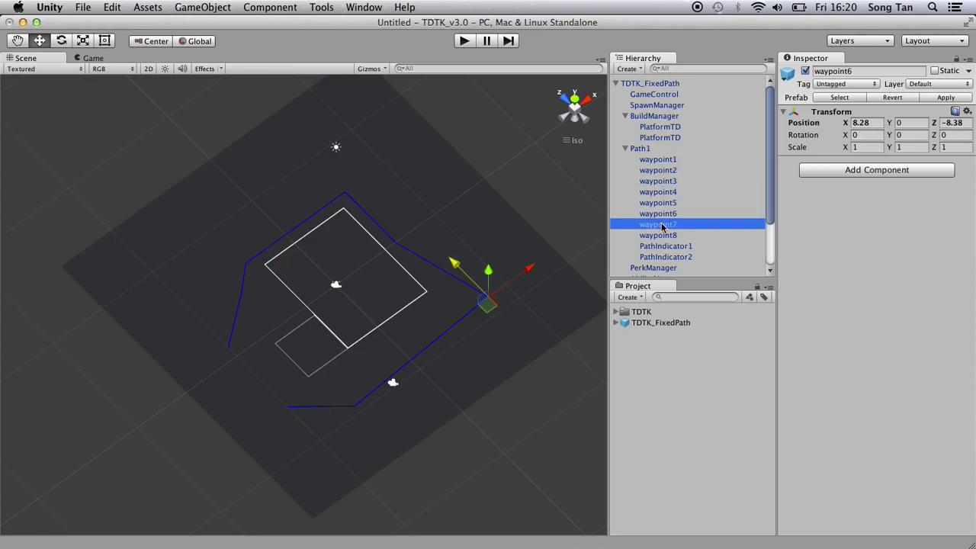
{"action": "left_click", "coordinate": [648, 151]}
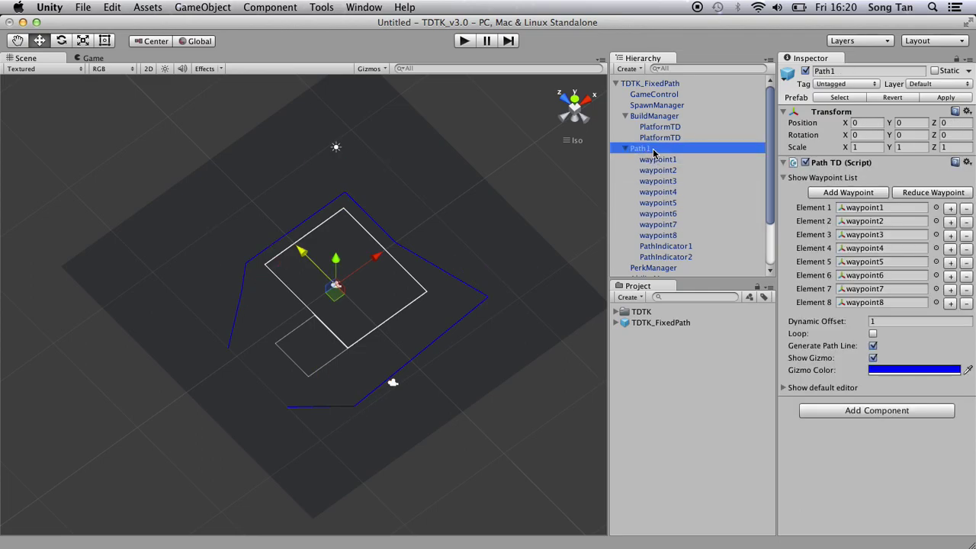
{"action": "left_click_drag", "start_coordinate": [652, 130], "coordinate": [854, 264]}
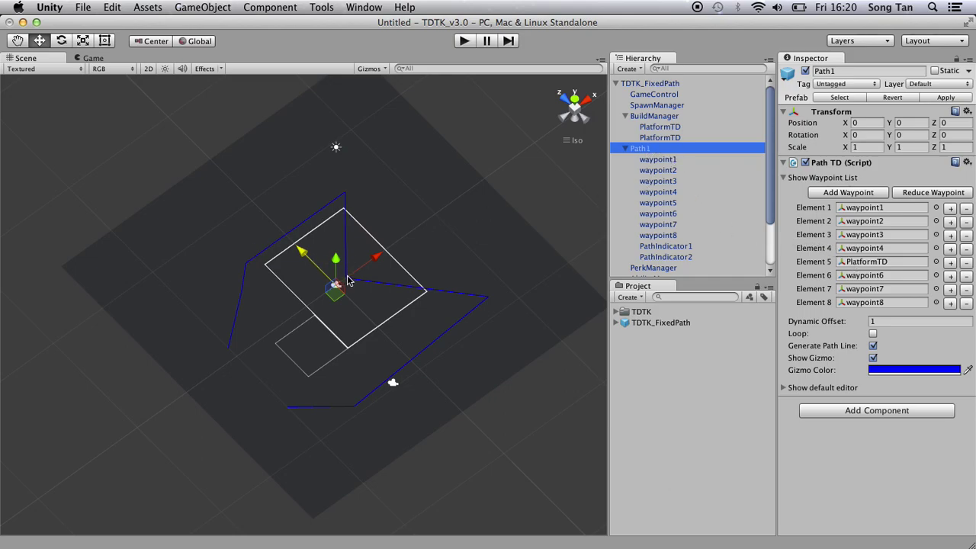
Move the PlatformTD to X 3.69, Z -1.65 so the path crosses it
{"action": "left_click", "coordinate": [652, 128]}
{"action": "left_click_drag", "start_coordinate": [400, 251], "coordinate": [492, 192]}
{"action": "left_click_drag", "start_coordinate": [406, 168], "coordinate": [429, 176]}
{"action": "left_click_drag", "start_coordinate": [493, 186], "coordinate": [410, 226]}
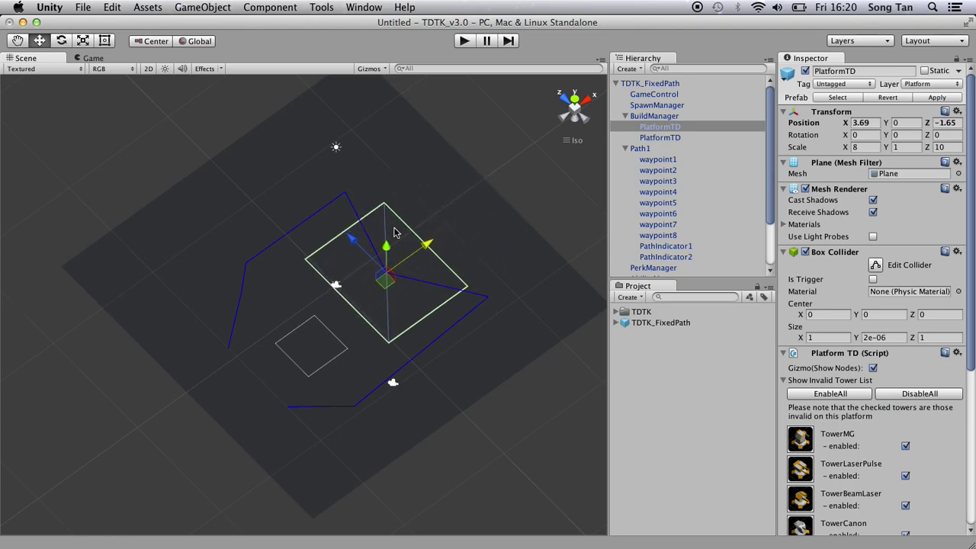
Test-play the path through the platform with Path1 selected, then stop
{"action": "left_click", "coordinate": [464, 41]}
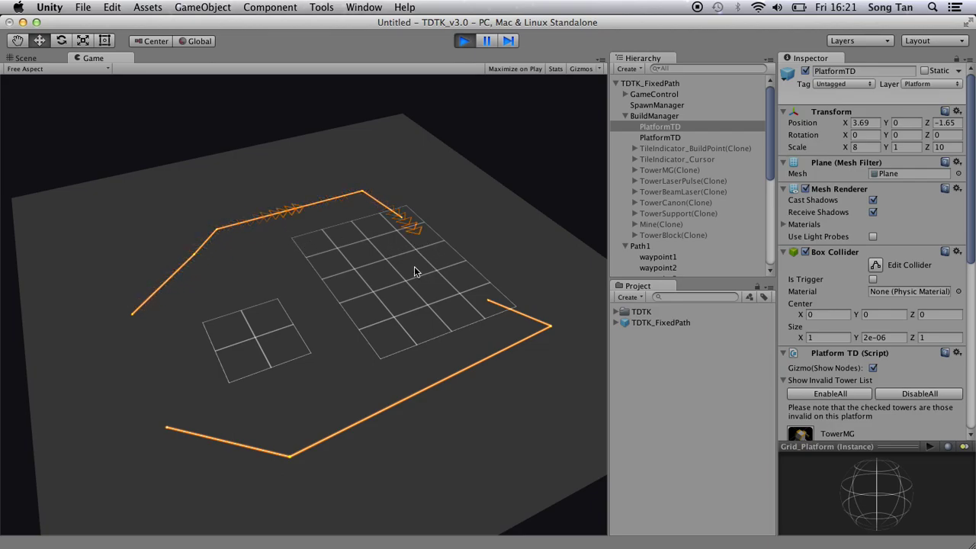
{"action": "left_click", "coordinate": [648, 247]}
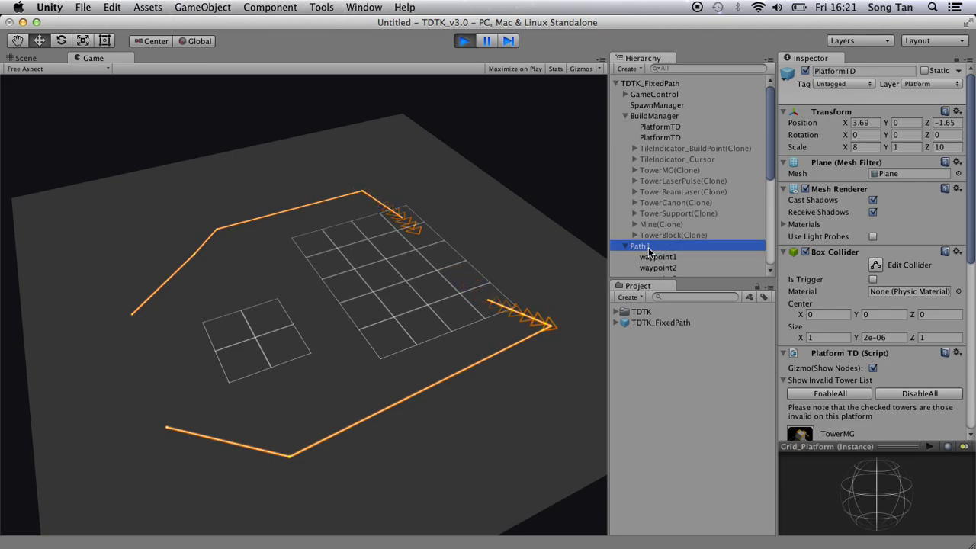
{"action": "scroll", "coordinate": [662, 243], "scroll_direction": "down", "scroll_amount": 5}
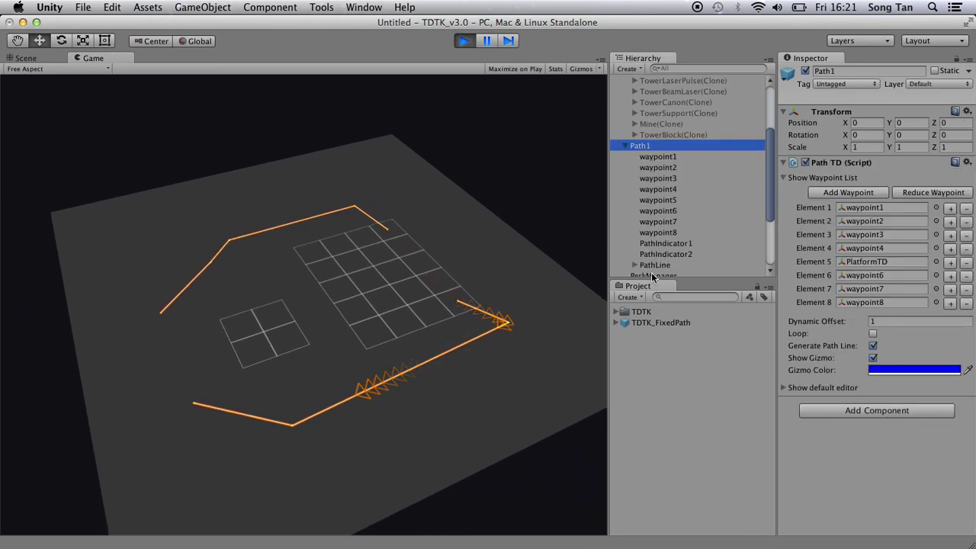
{"action": "left_click", "coordinate": [464, 41]}
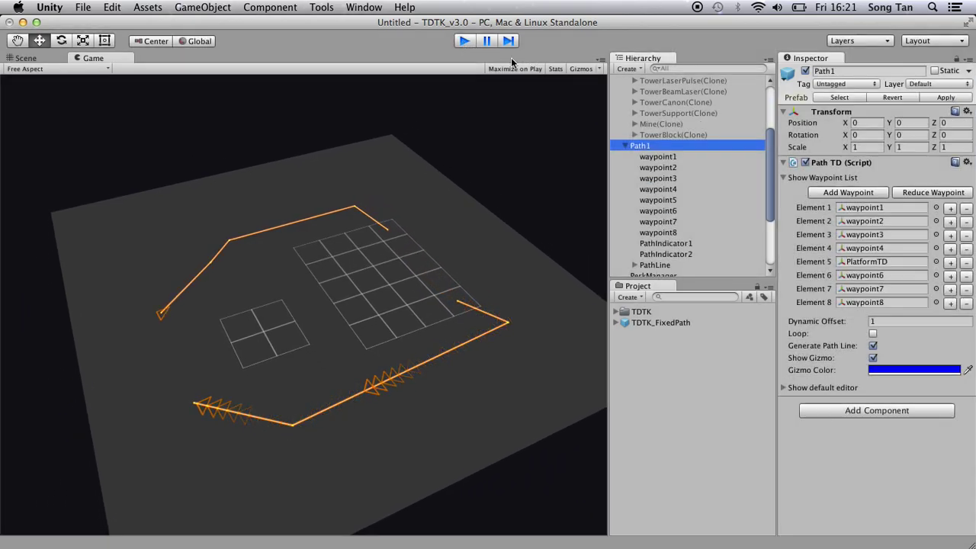
Select UIObject and switch it back on
{"action": "left_click", "coordinate": [666, 182]}
{"action": "left_click", "coordinate": [646, 247]}
{"action": "left_click", "coordinate": [806, 71]}
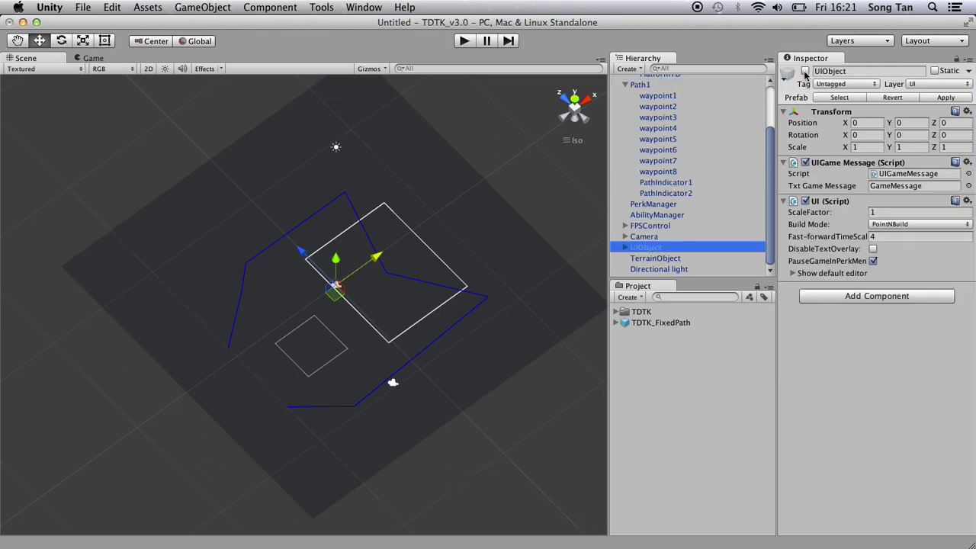
Start the game and build three Blockade towers on neighbouring grid tiles
{"action": "left_click", "coordinate": [462, 43]}
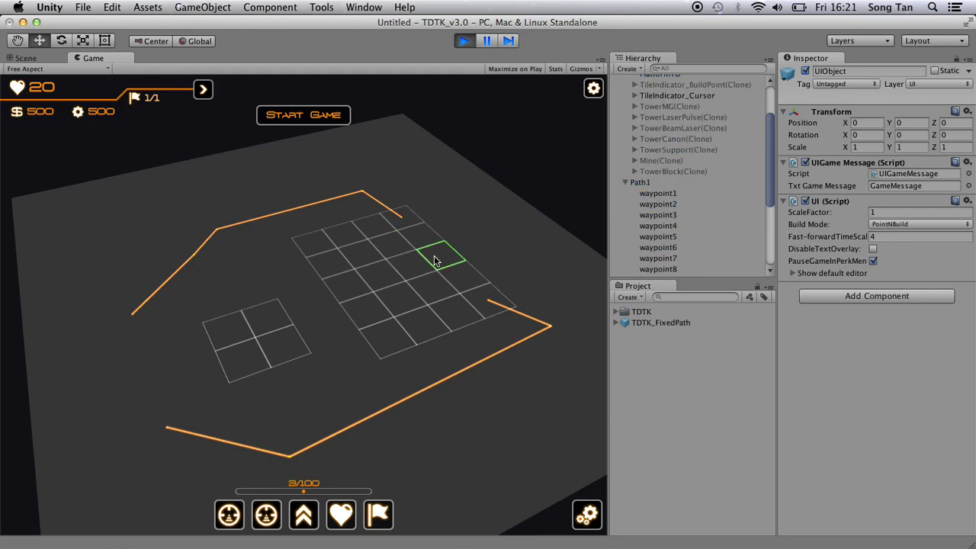
{"action": "left_click", "coordinate": [436, 261]}
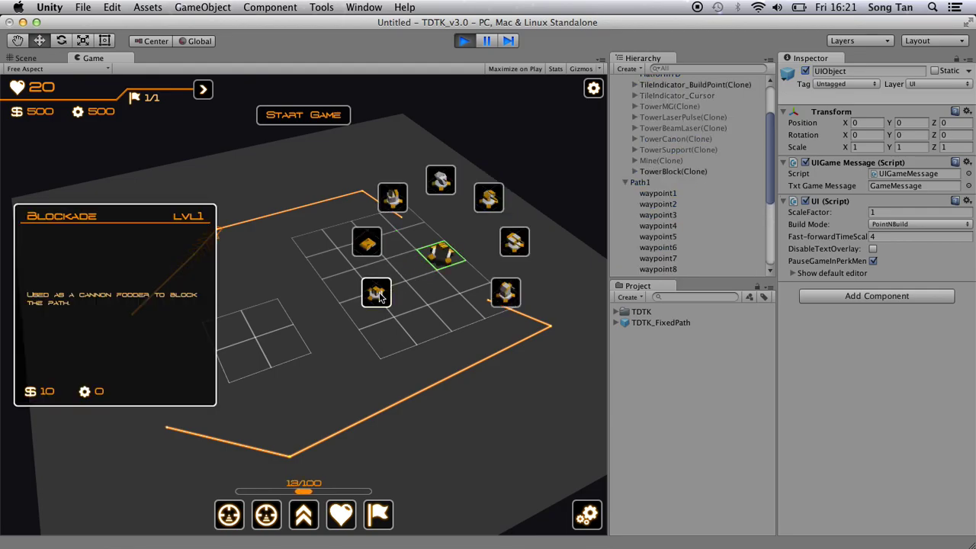
{"action": "left_click", "coordinate": [376, 293]}
{"action": "left_click", "coordinate": [408, 269]}
{"action": "left_click", "coordinate": [360, 302]}
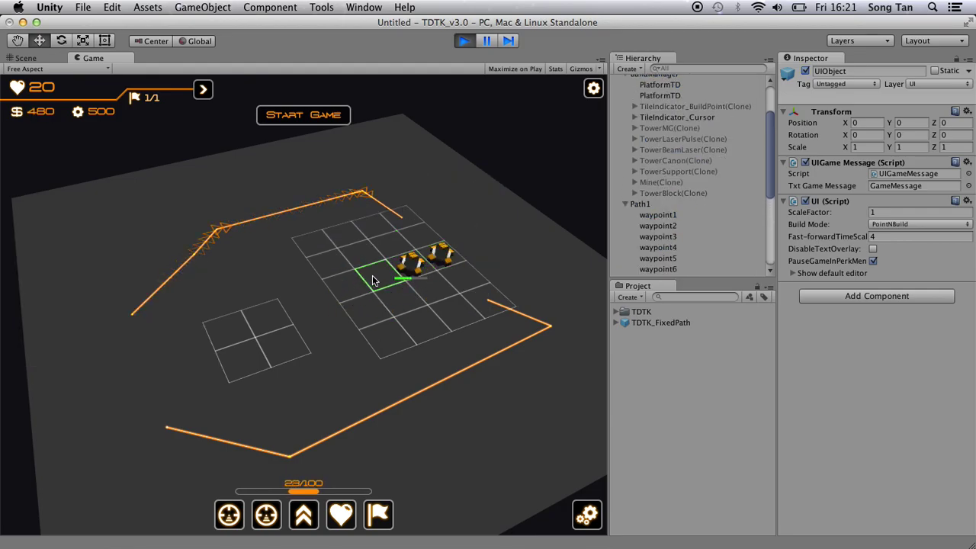
{"action": "left_click", "coordinate": [368, 280]}
{"action": "left_click", "coordinate": [317, 310]}
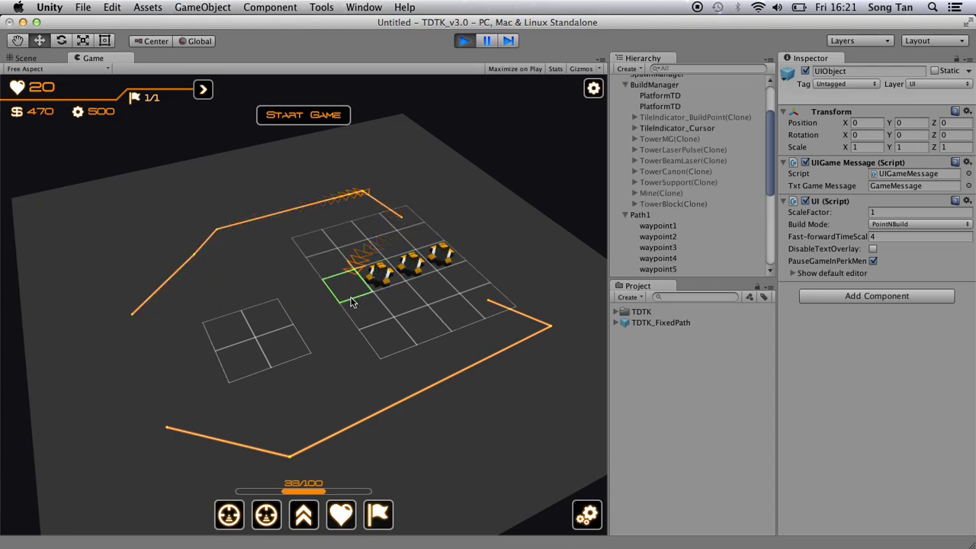
Sell one of the placed Blockade towers and start wave 1
{"action": "left_click", "coordinate": [441, 254]}
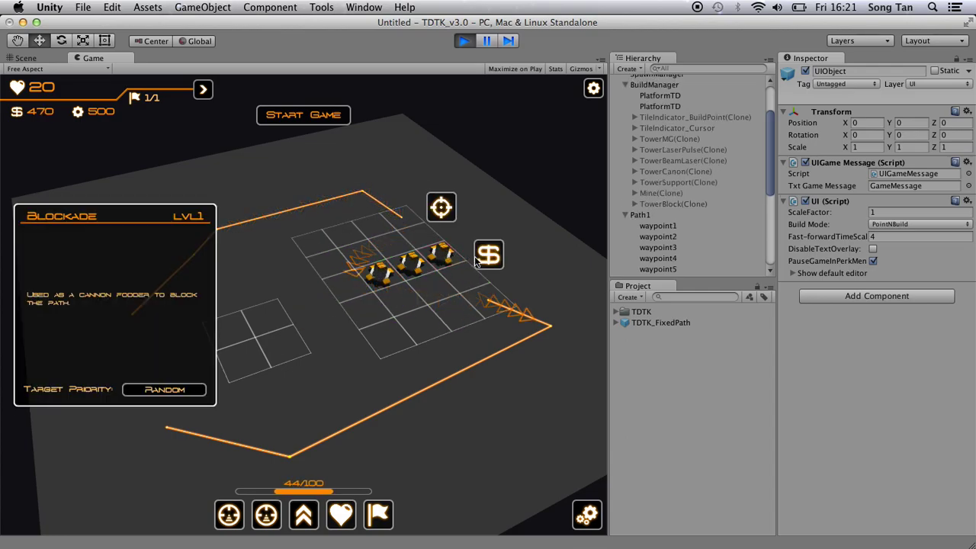
{"action": "left_click", "coordinate": [489, 255]}
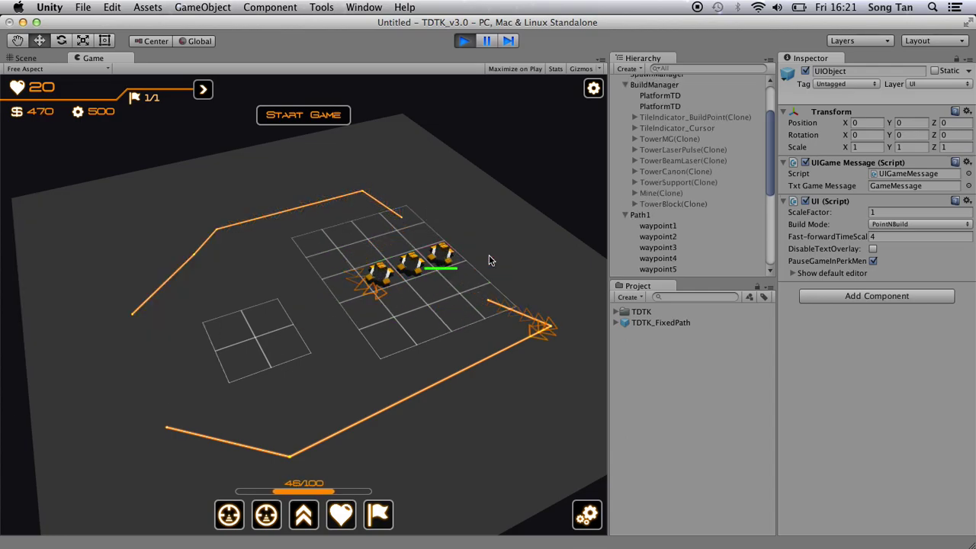
{"action": "left_click", "coordinate": [335, 118]}
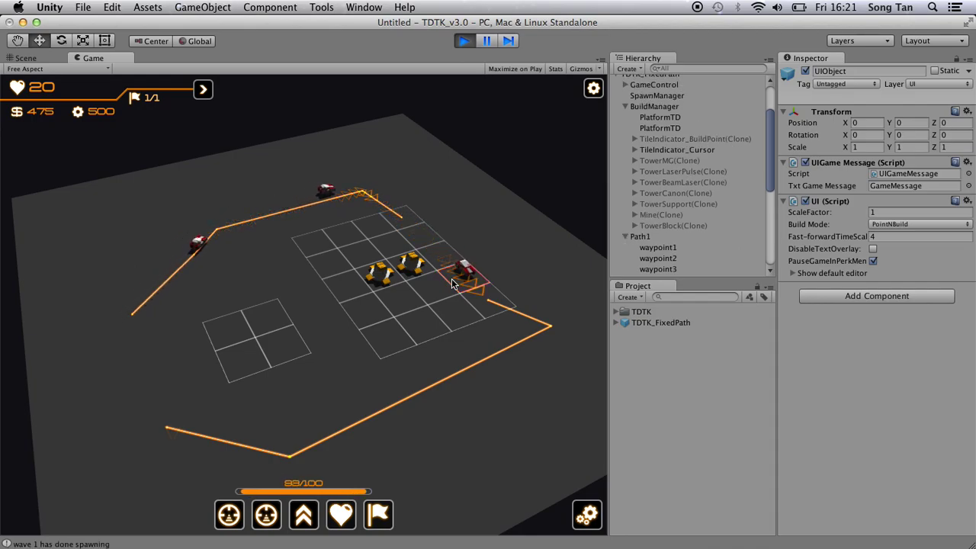
Build a new tower on an empty tile, then stop the test play
{"action": "left_click", "coordinate": [454, 279]}
{"action": "left_click", "coordinate": [398, 311]}
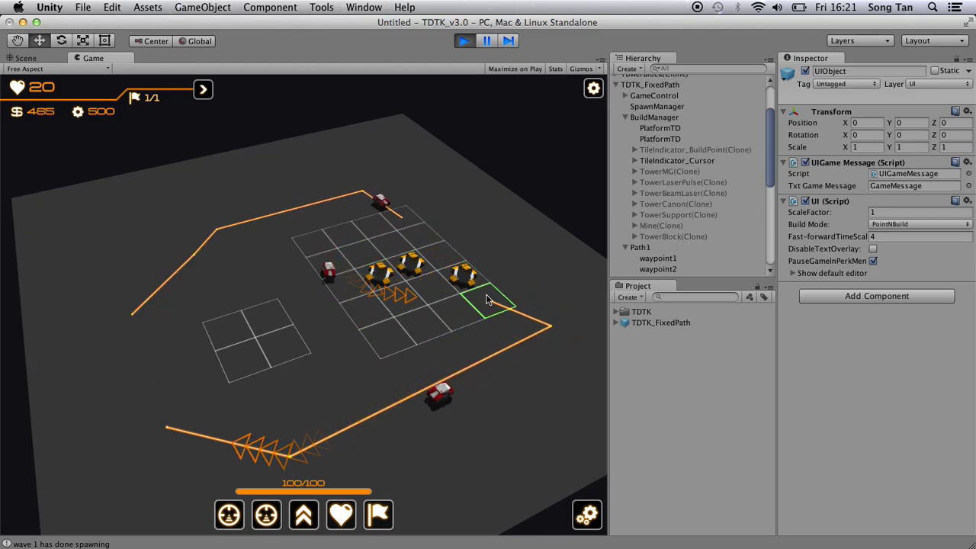
{"action": "left_click", "coordinate": [471, 40]}
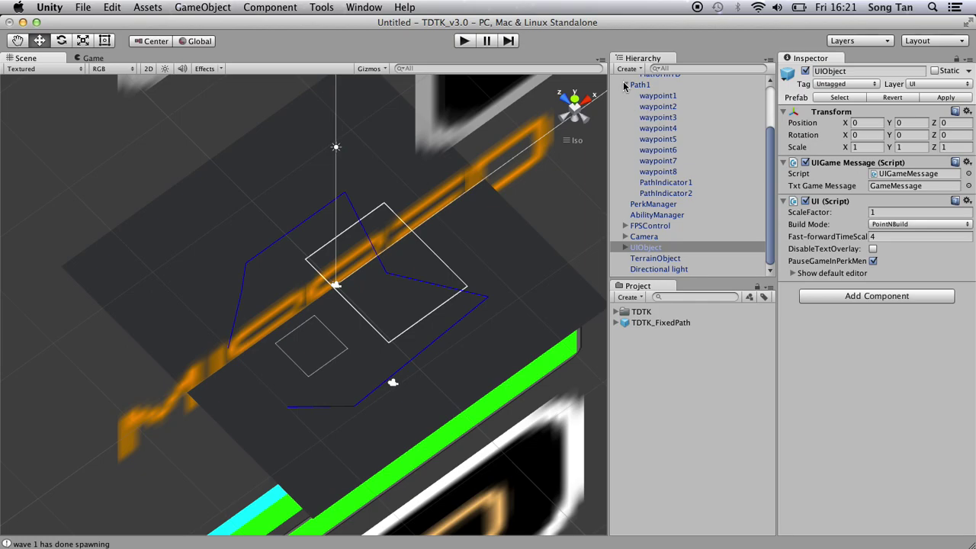
Collapse and select Path1, then bring up the TDTK tools menu
{"action": "left_click", "coordinate": [625, 86]}
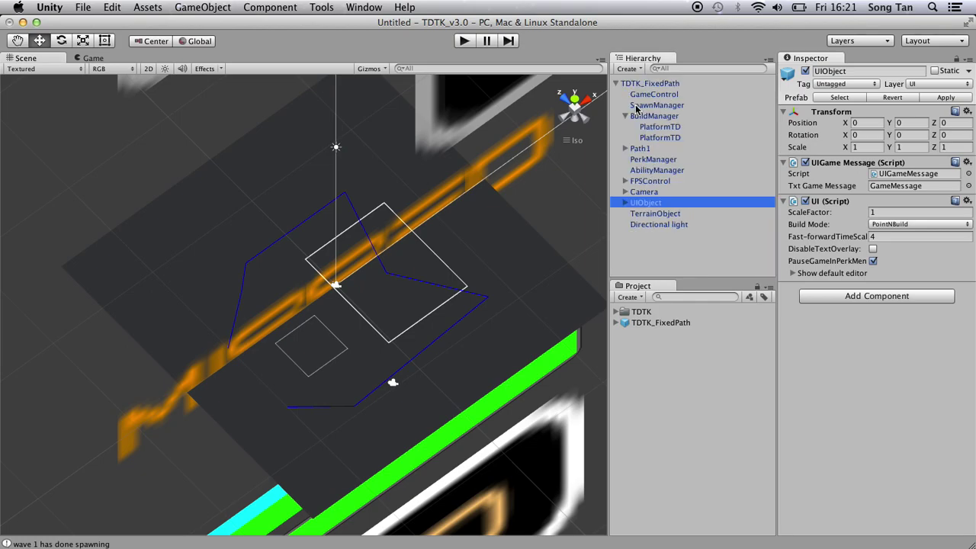
{"action": "left_click", "coordinate": [638, 149]}
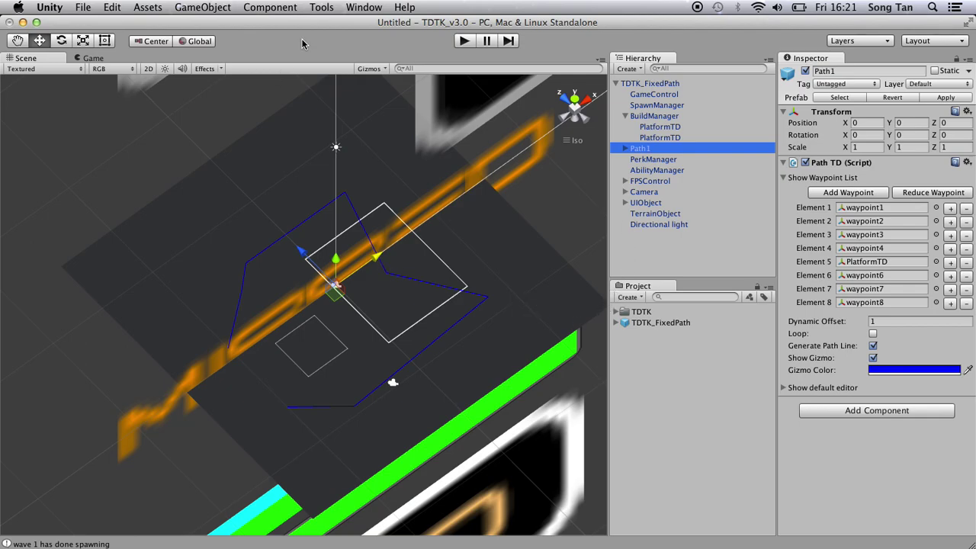
{"action": "left_click", "coordinate": [209, 8]}
Create a new TDTK fixed-path scene via Tools > TDTK > New Scene - Fixed Path
{"action": "mouse_move", "coordinate": [321, 8]}
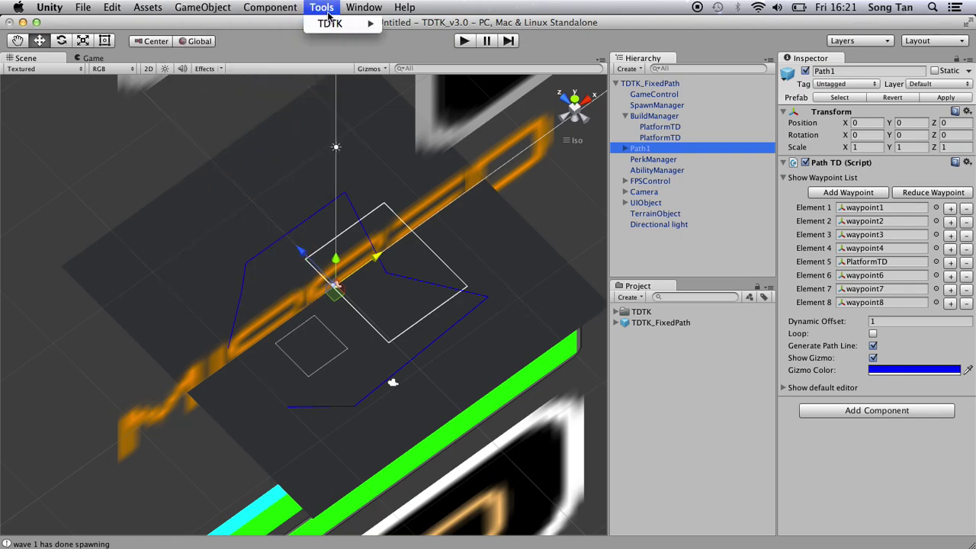
{"action": "mouse_move", "coordinate": [332, 29]}
{"action": "left_click", "coordinate": [439, 27]}
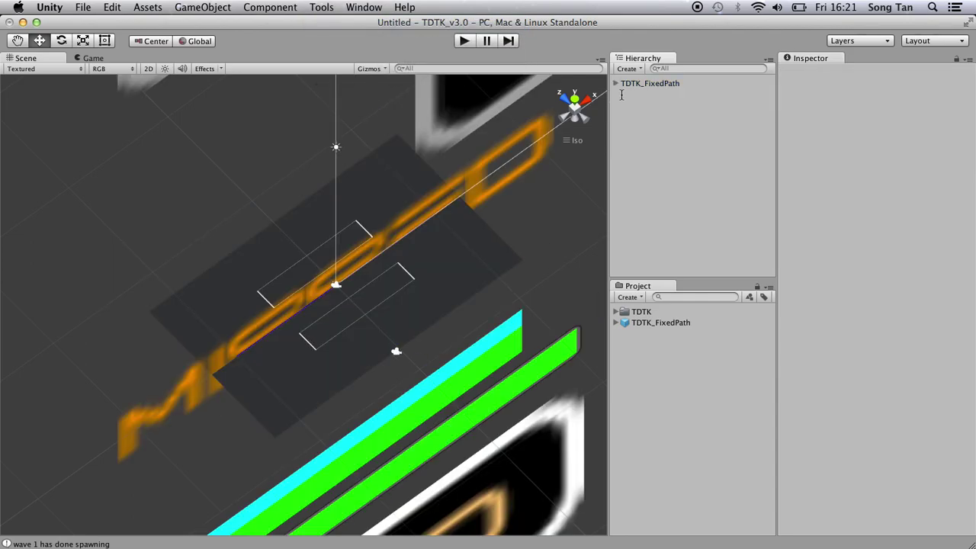
Duplicate Path1 and rename the copy to Path2
{"action": "left_click", "coordinate": [616, 84]}
{"action": "left_click", "coordinate": [642, 127]}
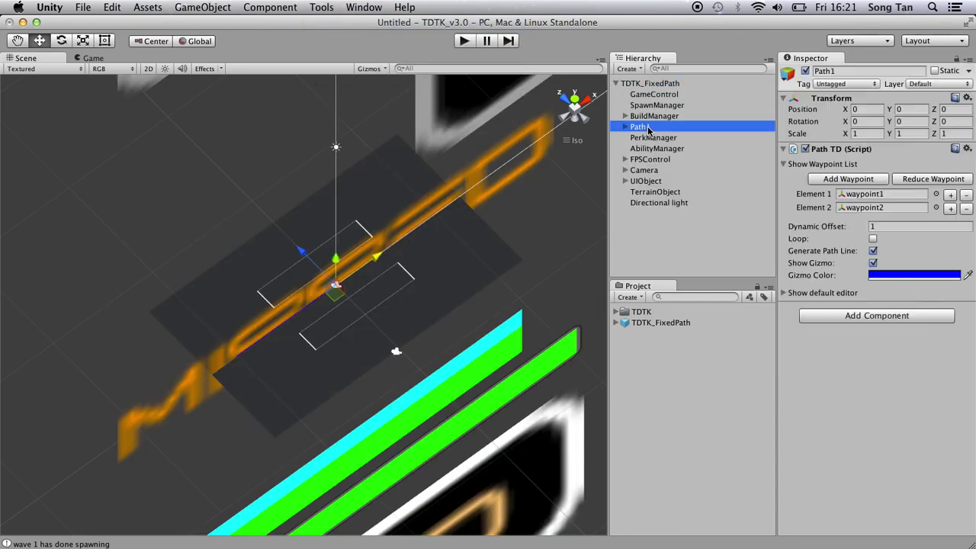
{"action": "key", "text": "super+f"}
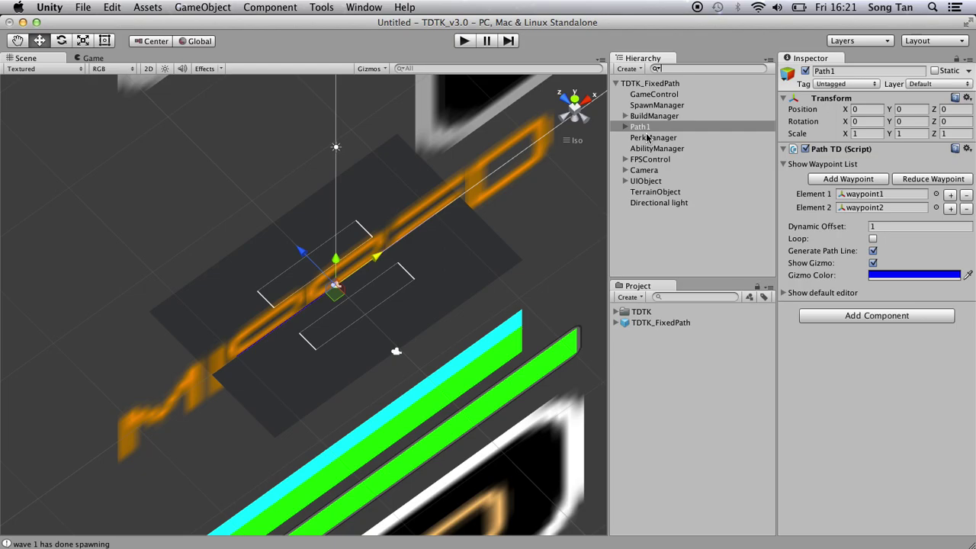
{"action": "left_click", "coordinate": [646, 137]}
{"action": "left_click", "coordinate": [642, 126]}
{"action": "key", "text": "super+d"}
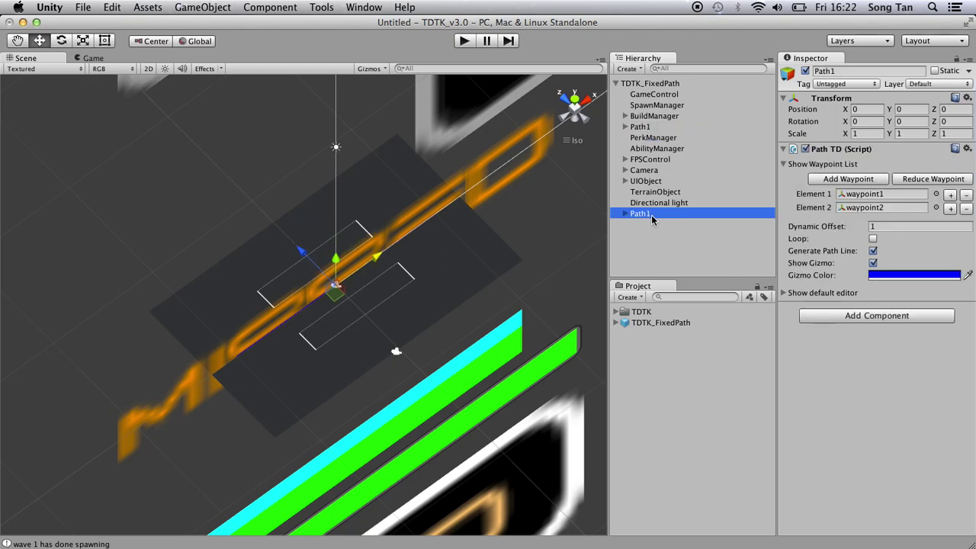
{"action": "key", "text": "Return"}
{"action": "left_click_drag", "start_coordinate": [646, 214], "coordinate": [656, 215]}
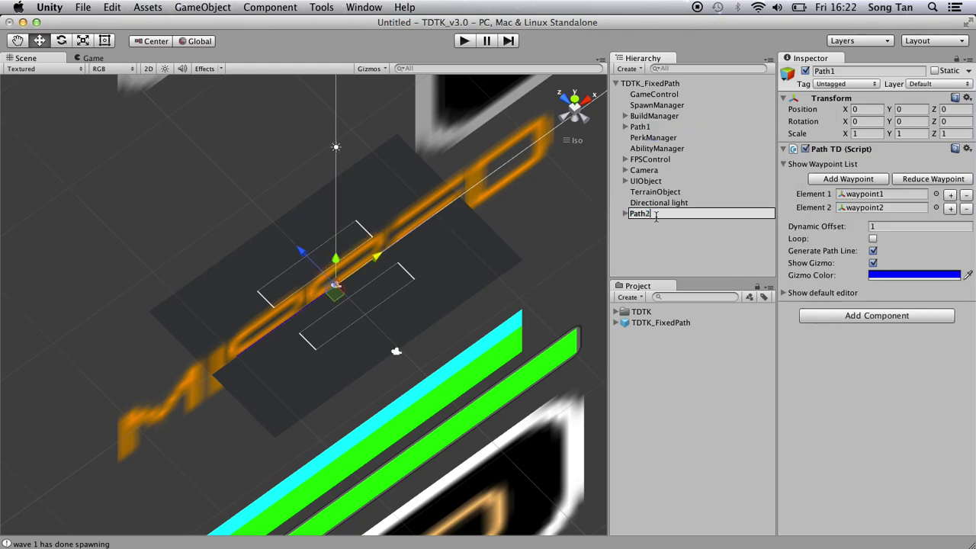
{"action": "key", "text": "Return"}
Move Path2 to Z 5.81 beside Path1 and deactivate UIObject
{"action": "left_click", "coordinate": [298, 241]}
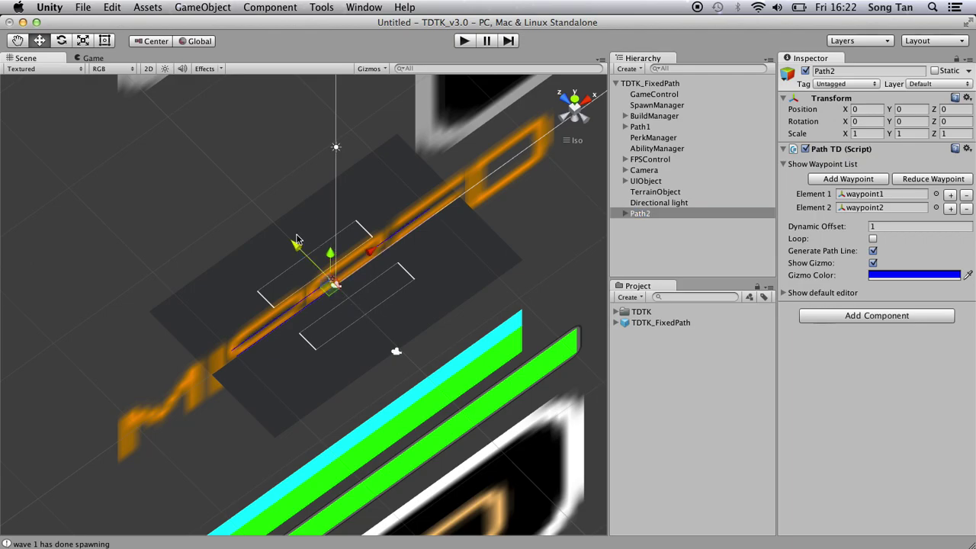
{"action": "left_click_drag", "start_coordinate": [297, 241], "coordinate": [260, 194]}
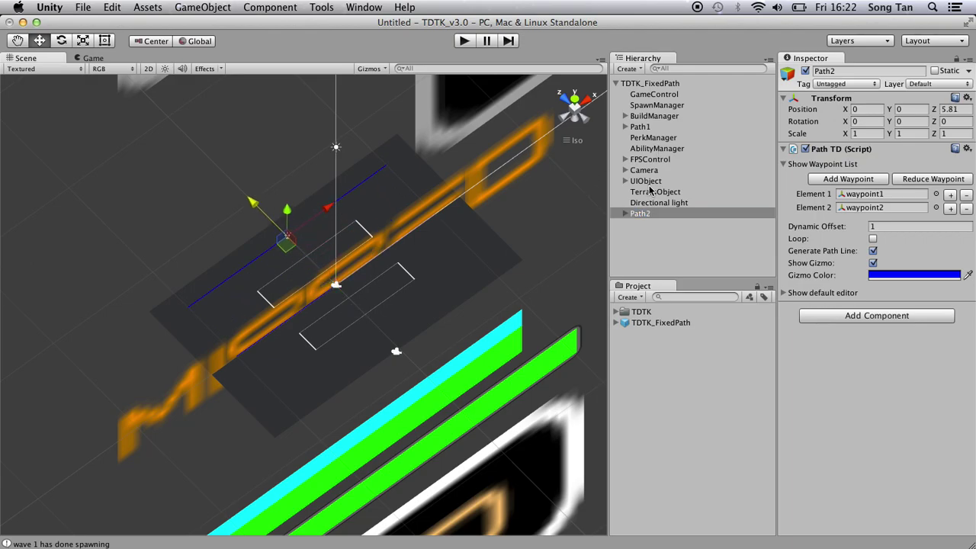
{"action": "left_click", "coordinate": [645, 182]}
{"action": "left_click", "coordinate": [804, 71]}
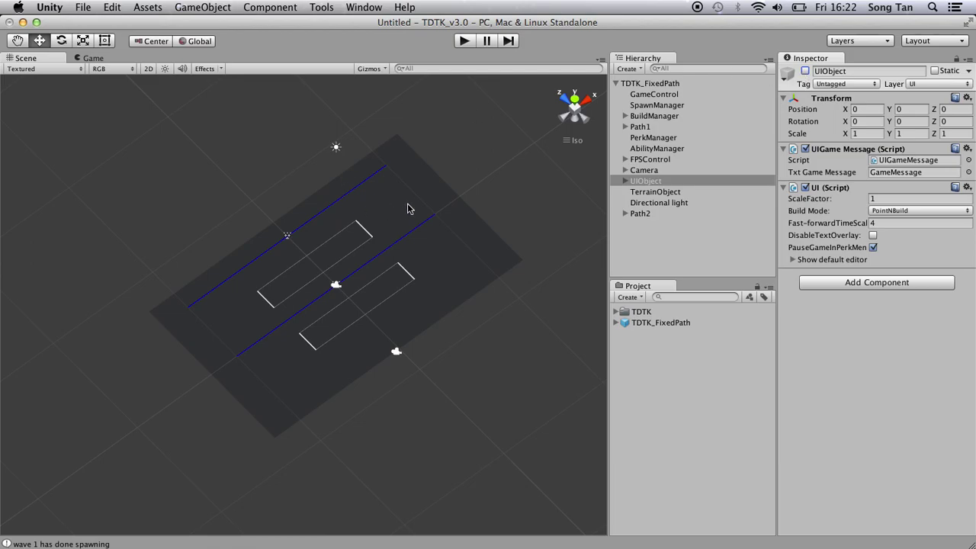
Confirm SpawnManager's default path is Path1, compare Path1 with Path2, then reselect SpawnManager
{"action": "left_click", "coordinate": [645, 106]}
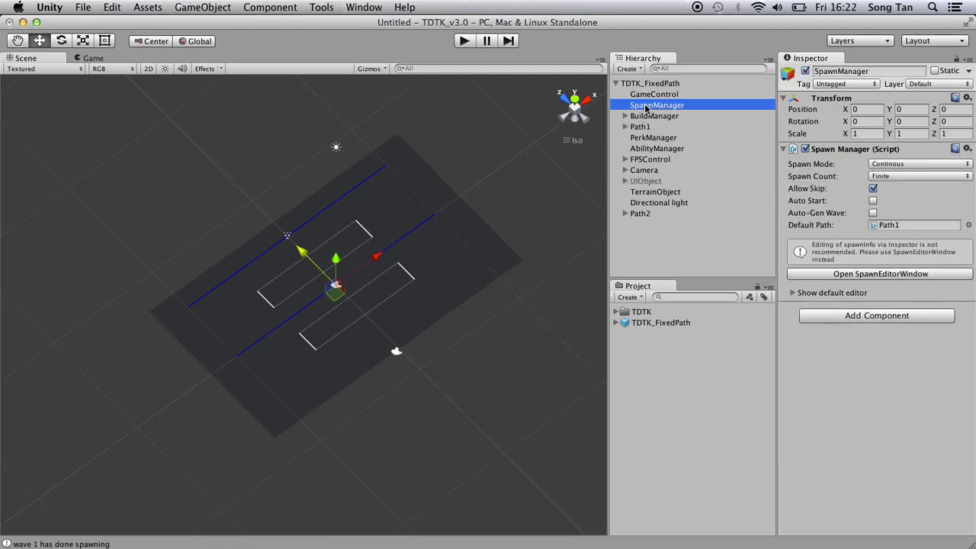
{"action": "left_click", "coordinate": [889, 230]}
{"action": "left_click", "coordinate": [646, 127]}
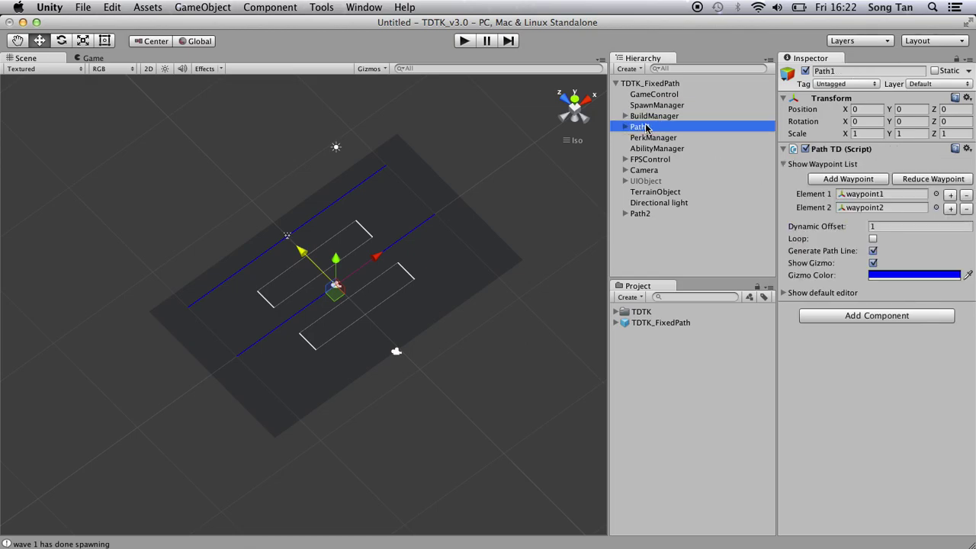
{"action": "left_click", "coordinate": [640, 215]}
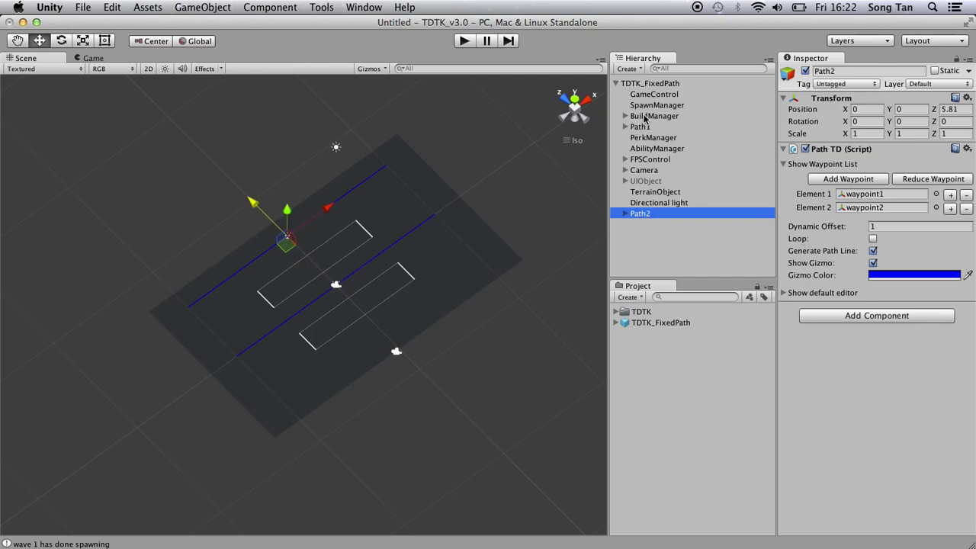
{"action": "left_click", "coordinate": [650, 105]}
Open the spawn wave editor and add waves until there are three
{"action": "left_click", "coordinate": [873, 275]}
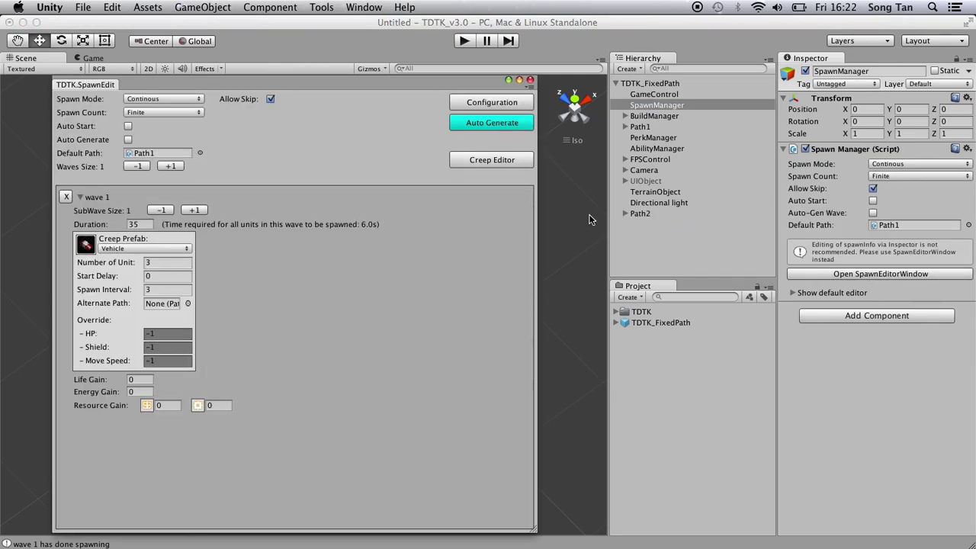
{"action": "left_click_drag", "start_coordinate": [322, 80], "coordinate": [362, 77]}
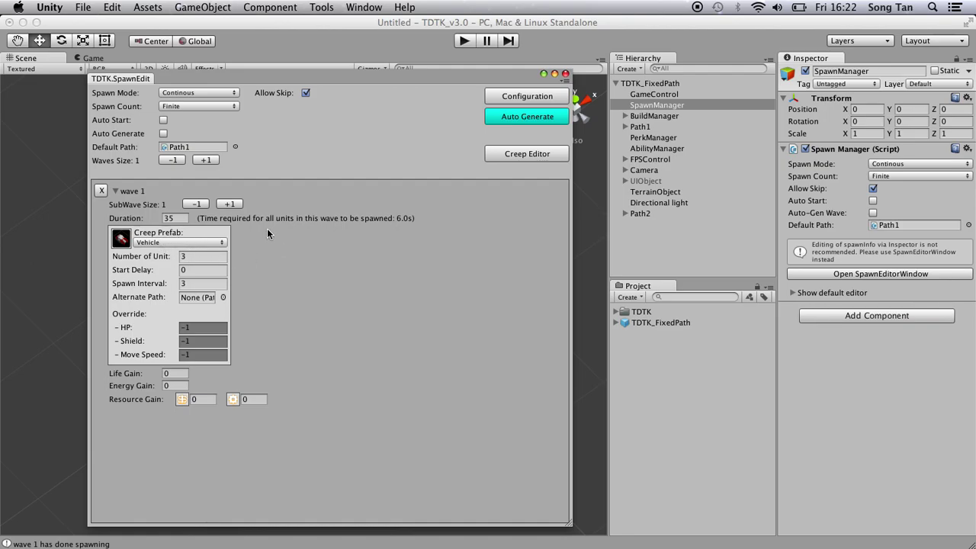
{"action": "left_click", "coordinate": [205, 161]}
{"action": "left_click", "coordinate": [204, 161]}
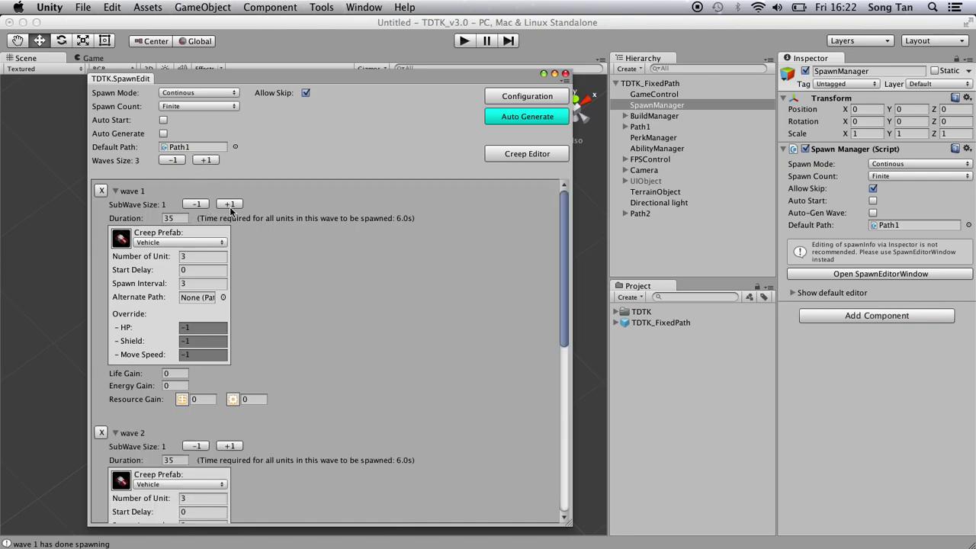
Give wave 1 five Vehicles, a Drone I group with start delay 2, and resource gain 10
{"action": "left_click", "coordinate": [229, 204]}
{"action": "left_click", "coordinate": [191, 260]}
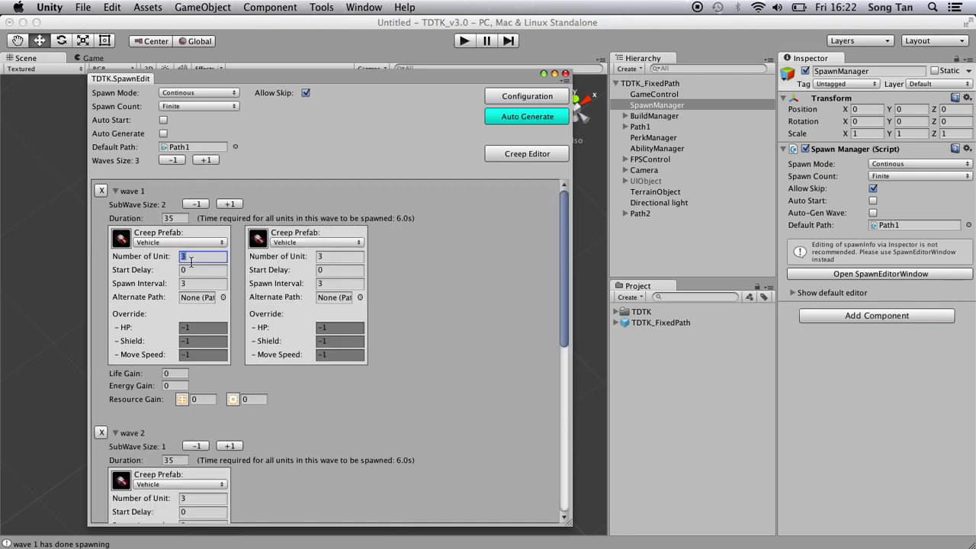
{"action": "type", "text": "5"}
{"action": "left_click", "coordinate": [294, 244]}
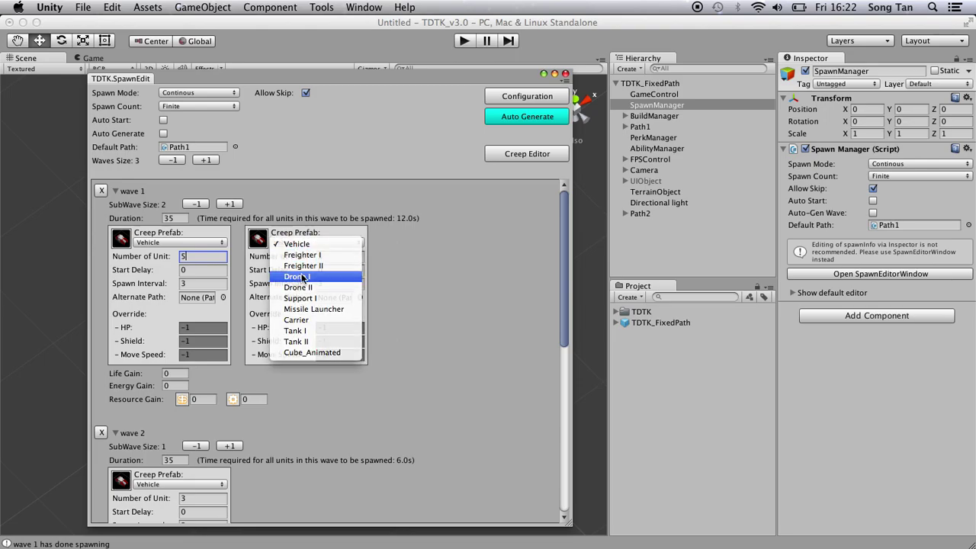
{"action": "left_click", "coordinate": [302, 277]}
{"action": "left_click", "coordinate": [333, 272]}
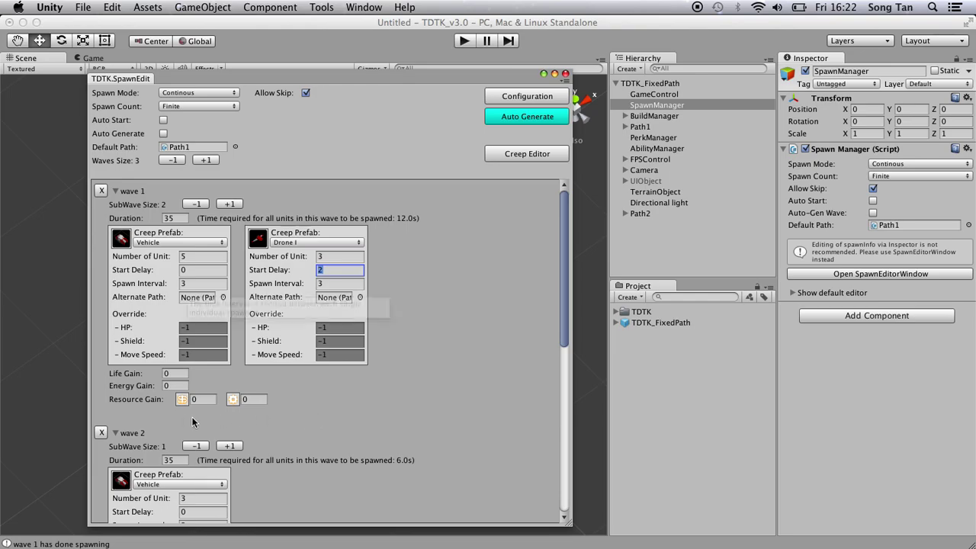
{"action": "left_click", "coordinate": [203, 399]}
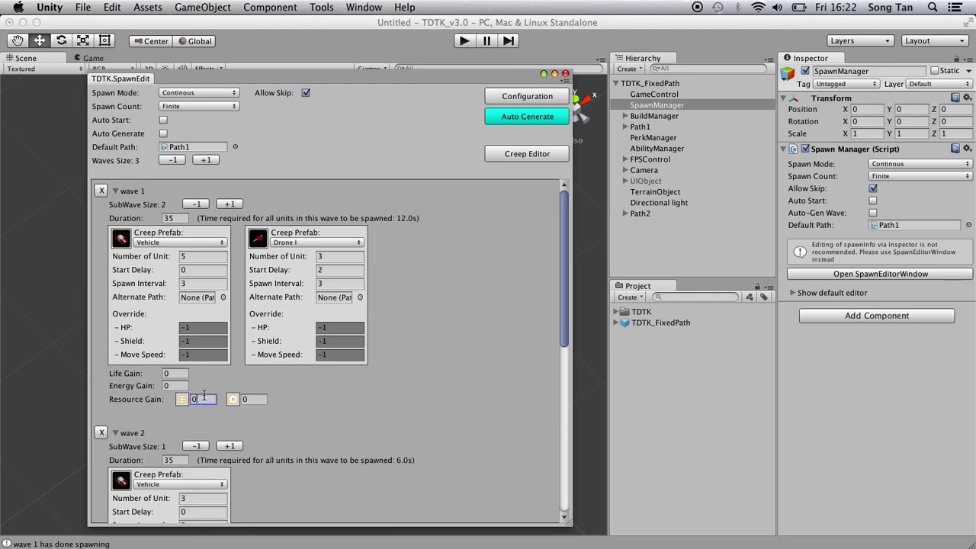
{"action": "type", "text": "10"}
{"action": "left_click_drag", "start_coordinate": [335, 78], "coordinate": [326, 68]}
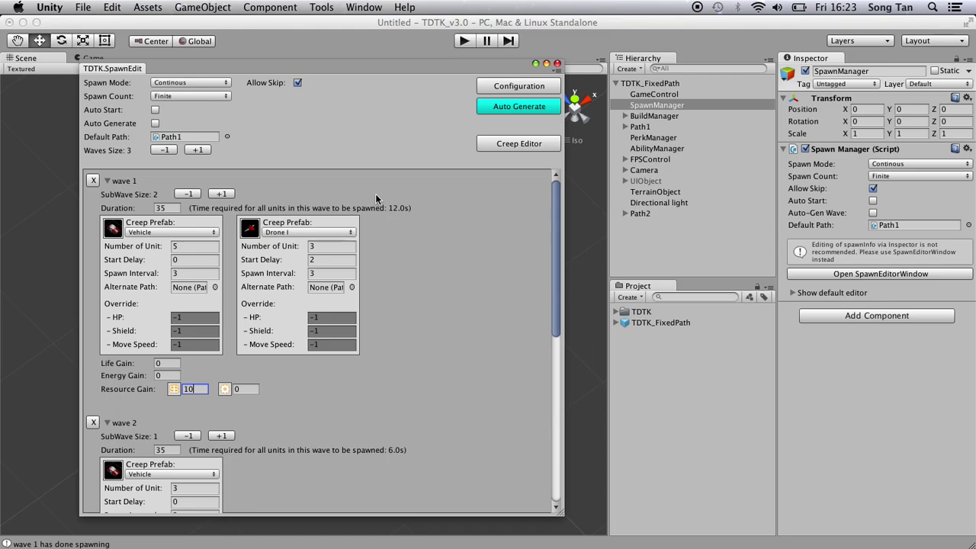
Auto-generate the spawn waves repeatedly until wave 1 holds Tank I and Support I creeps
{"action": "left_click", "coordinate": [522, 109]}
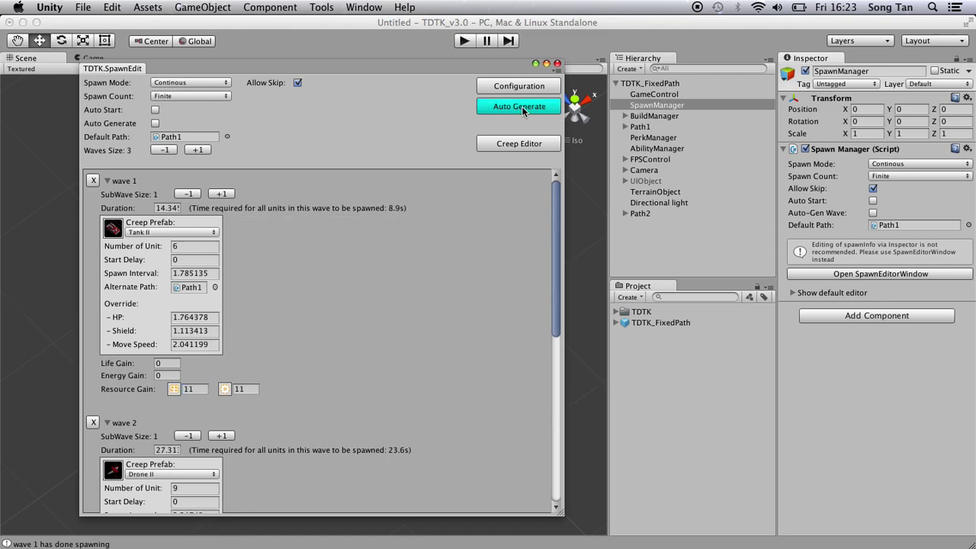
{"action": "left_click", "coordinate": [522, 110]}
{"action": "left_click", "coordinate": [522, 109]}
{"action": "left_click", "coordinate": [522, 109]}
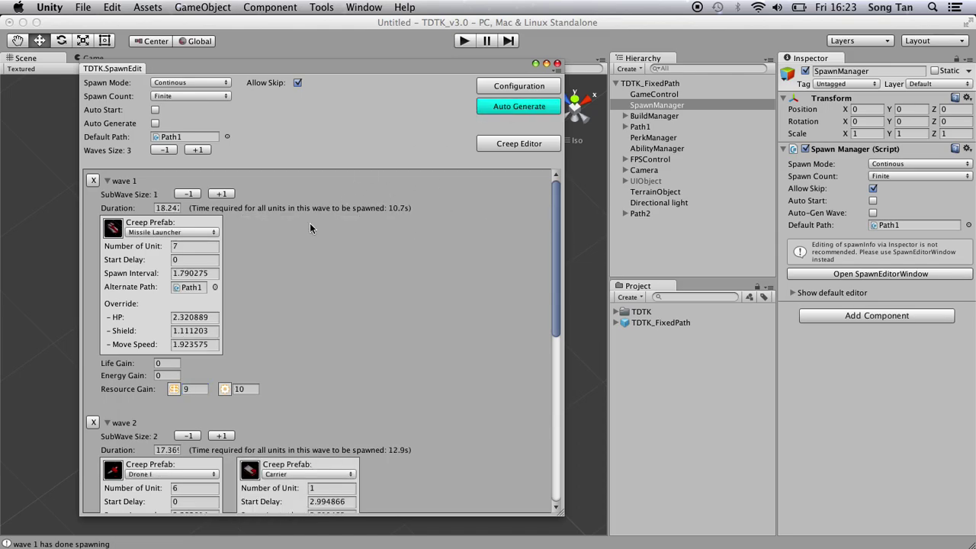
{"action": "left_click", "coordinate": [509, 111]}
{"action": "left_click", "coordinate": [509, 110]}
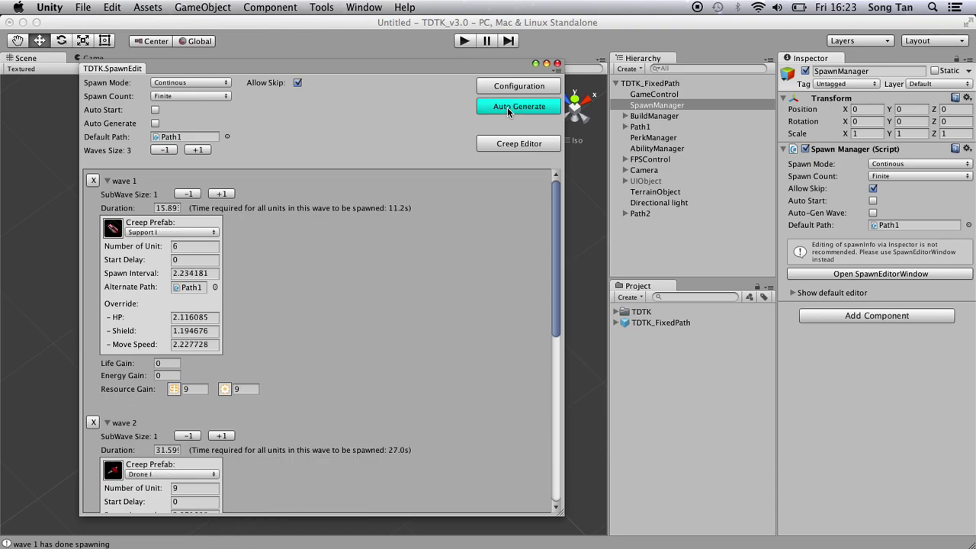
{"action": "left_click", "coordinate": [509, 112]}
{"action": "left_click", "coordinate": [509, 111]}
{"action": "left_click", "coordinate": [509, 111]}
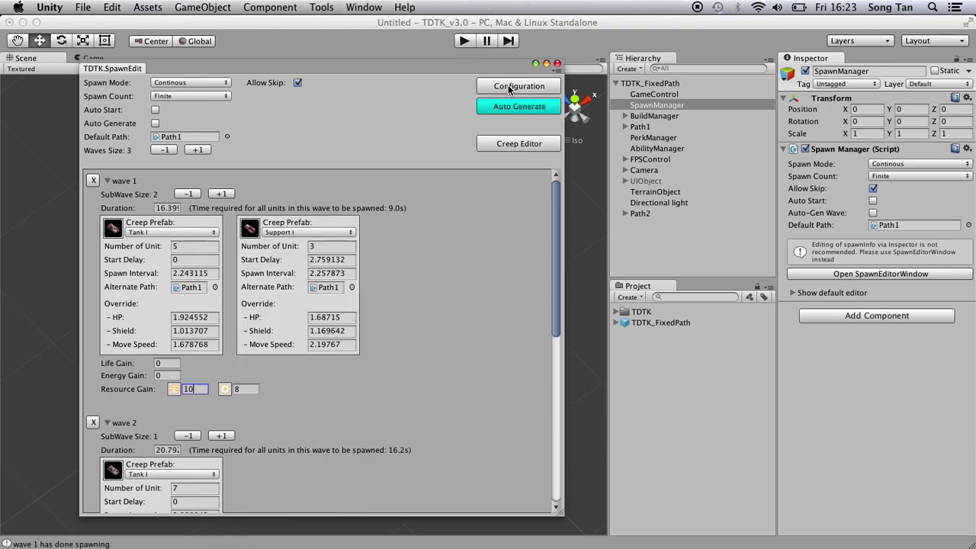
Review the generation Configuration, then switch Spawn Count to Infinite and back to Finite
{"action": "left_click", "coordinate": [509, 87]}
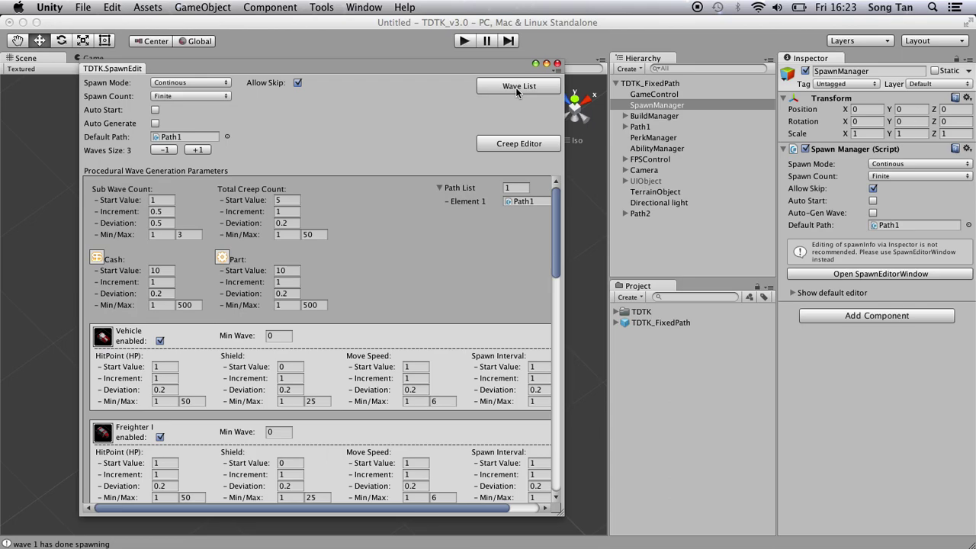
{"action": "left_click", "coordinate": [516, 87]}
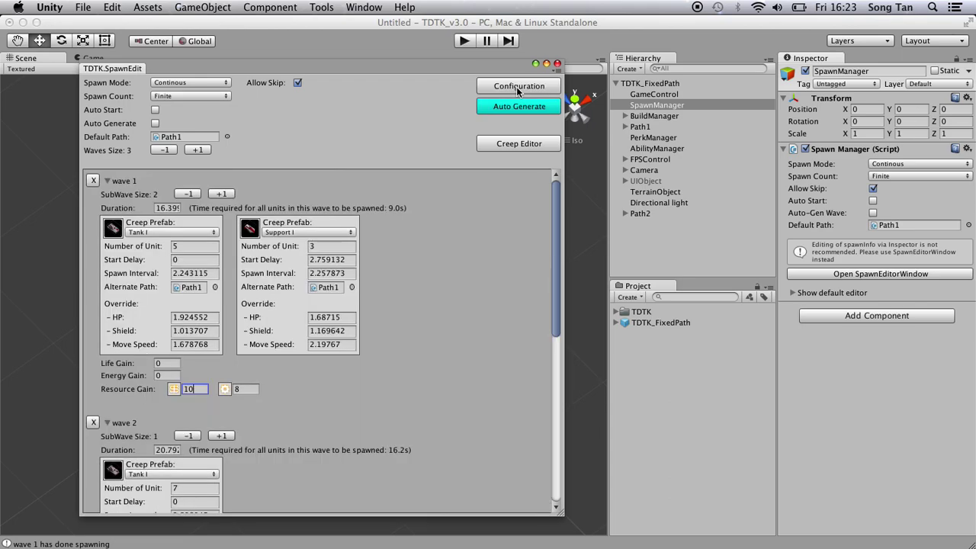
{"action": "left_click", "coordinate": [172, 95]}
{"action": "left_click", "coordinate": [179, 108]}
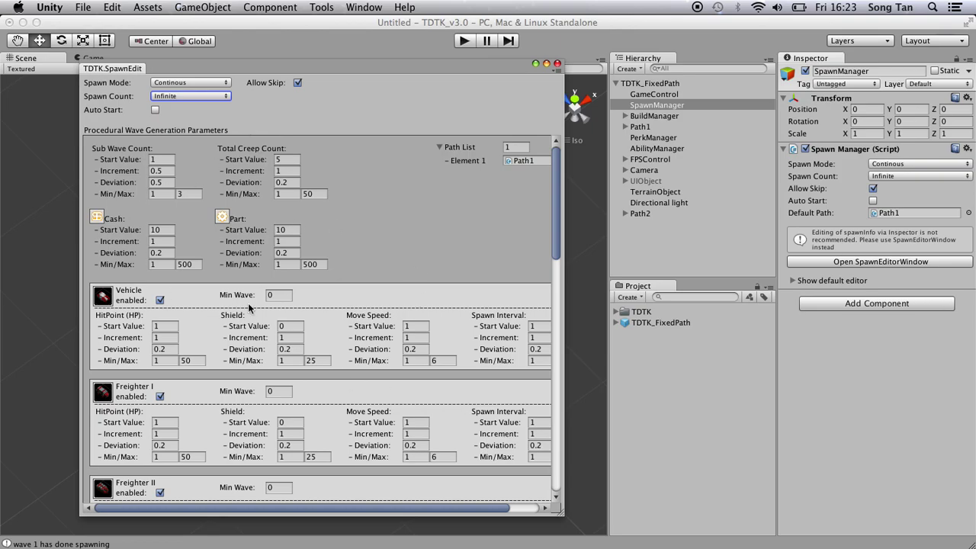
{"action": "left_click", "coordinate": [190, 96]}
{"action": "left_click", "coordinate": [183, 97]}
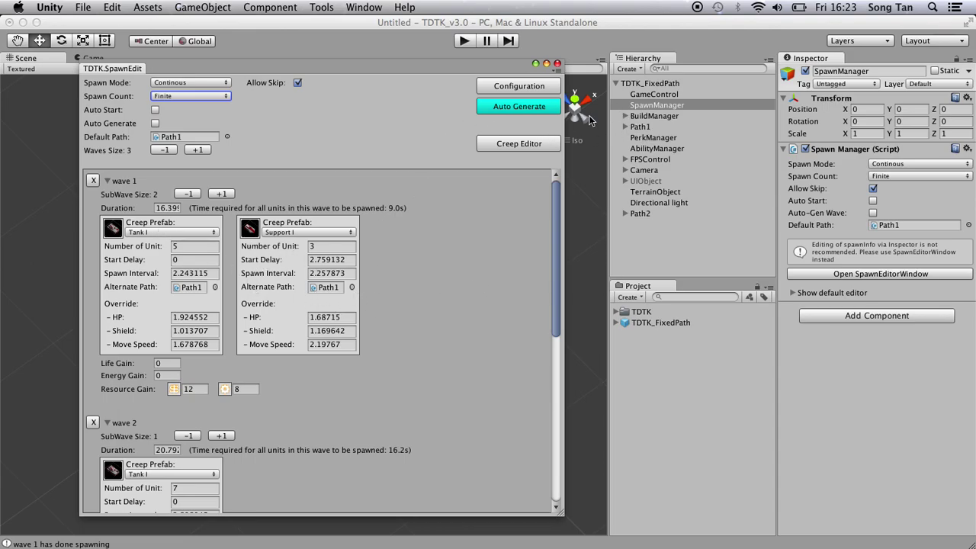
Move the spawn editor aside and place Path2 at the hierarchy root
{"action": "left_click_drag", "start_coordinate": [480, 73], "coordinate": [444, 24]}
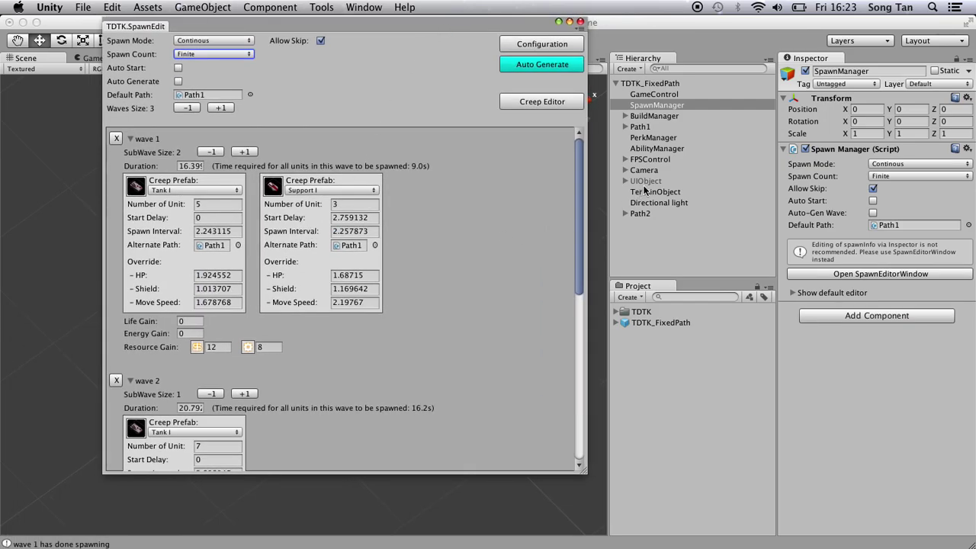
{"action": "left_click_drag", "start_coordinate": [648, 215], "coordinate": [531, 226]}
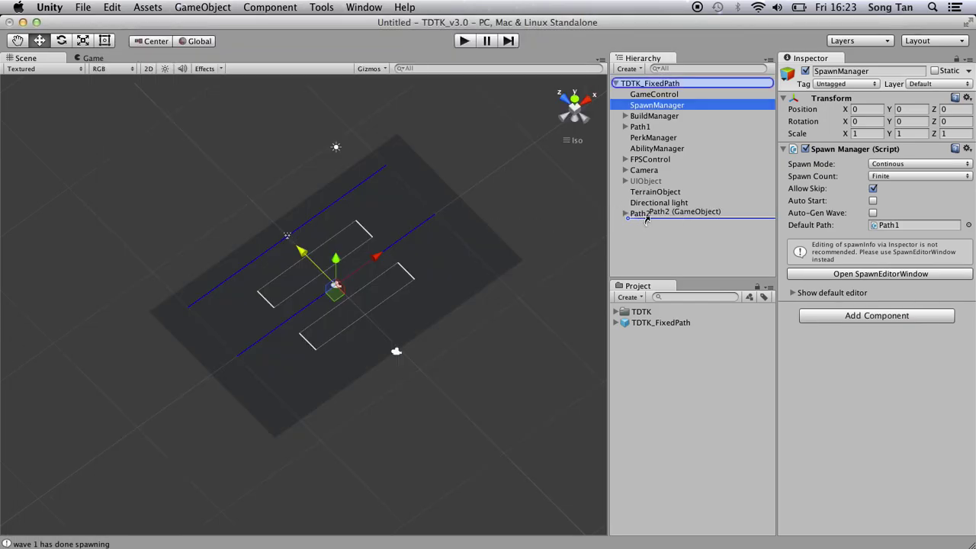
{"action": "left_click_drag", "start_coordinate": [646, 219], "coordinate": [647, 219]}
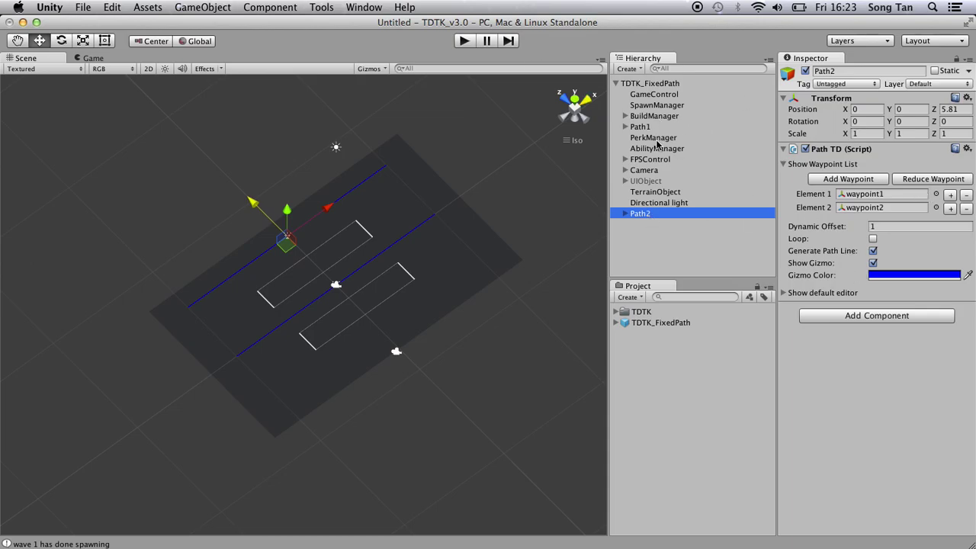
Dock the spawn editor, set wave 1 Support I's alternate path to Path2, and play
{"action": "left_click", "coordinate": [657, 106]}
{"action": "left_click", "coordinate": [858, 274]}
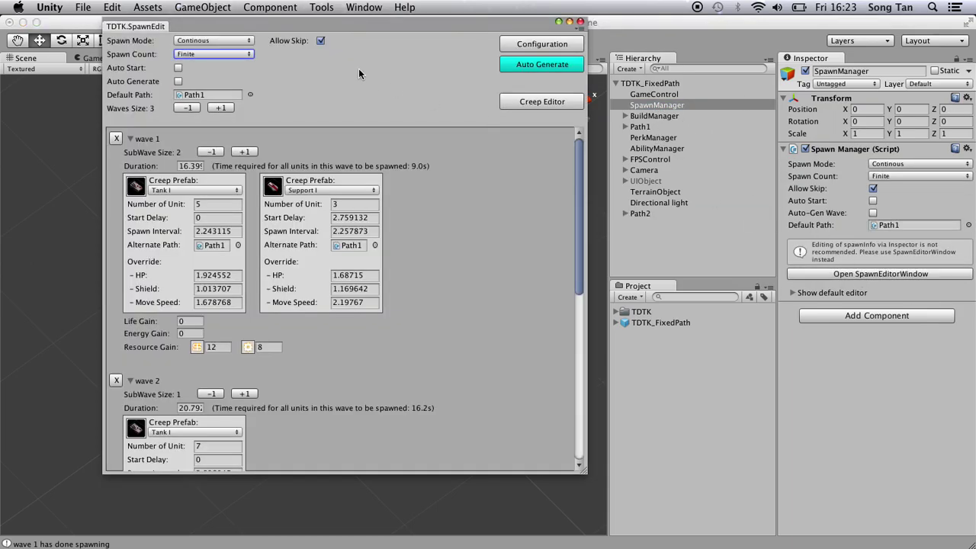
{"action": "left_click_drag", "start_coordinate": [163, 30], "coordinate": [20, 222]}
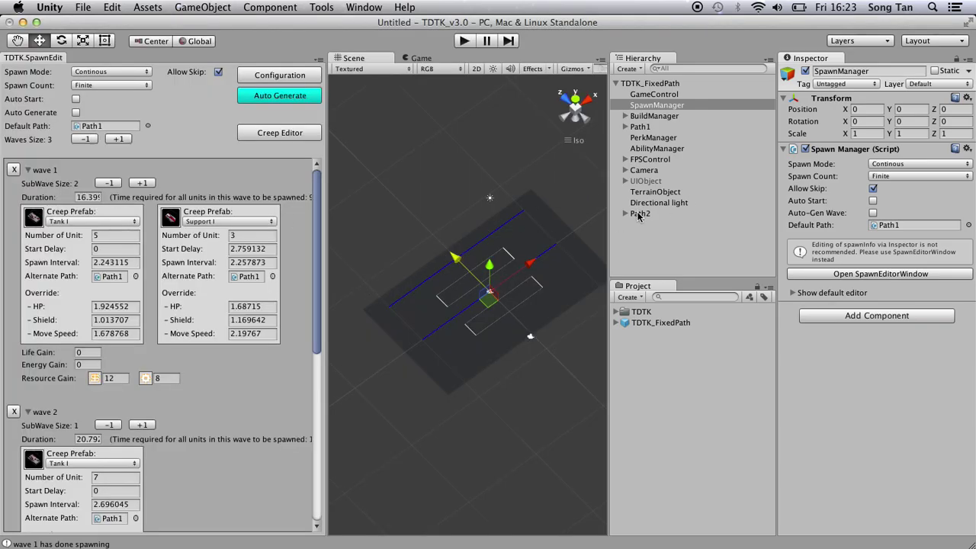
{"action": "left_click_drag", "start_coordinate": [639, 216], "coordinate": [250, 278]}
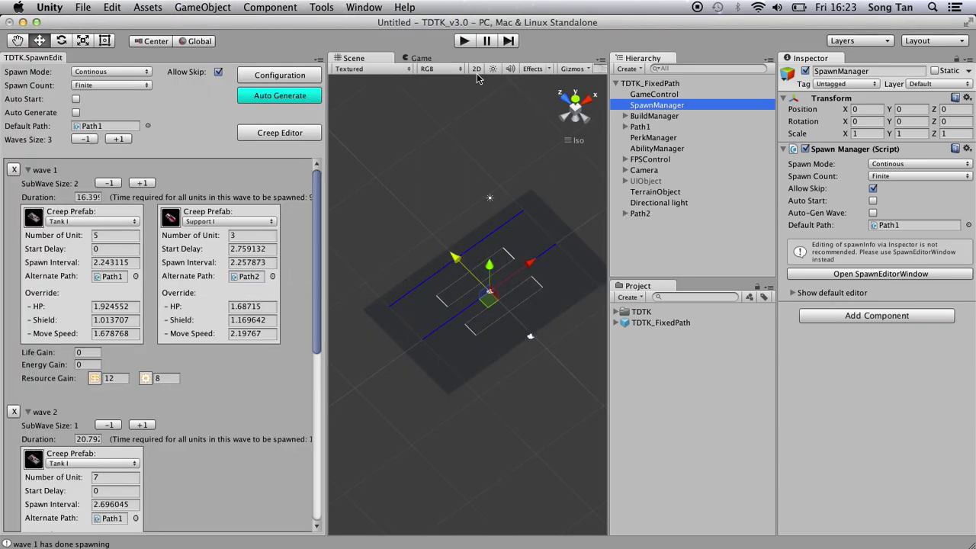
{"action": "left_click", "coordinate": [464, 40]}
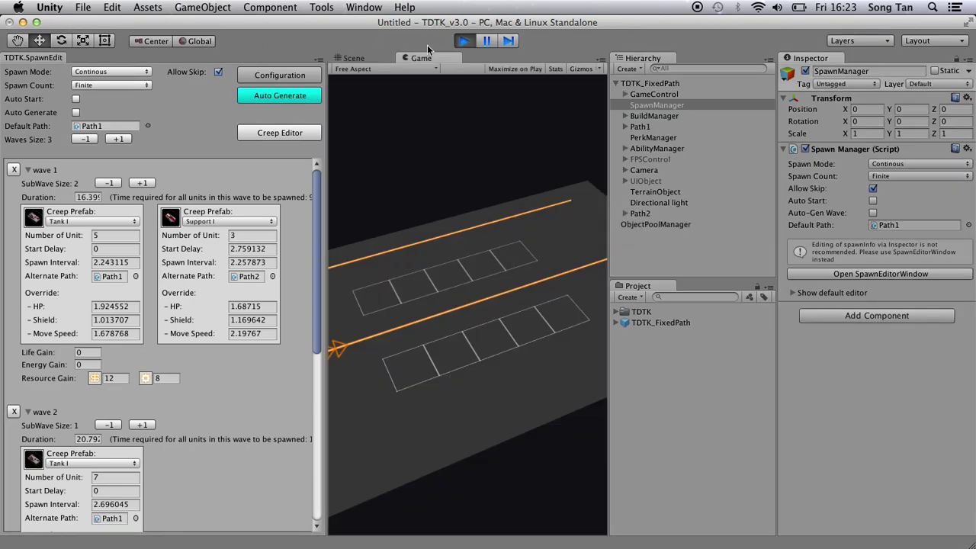
Stop play, close the spawn editor tab, and frame UIObject in the Scene view
{"action": "left_click", "coordinate": [464, 40]}
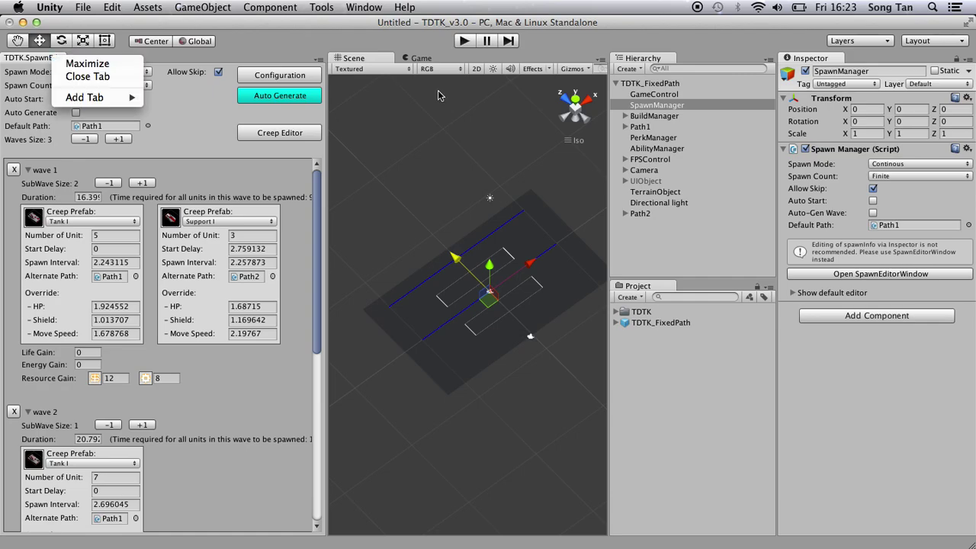
{"action": "left_click", "coordinate": [319, 60]}
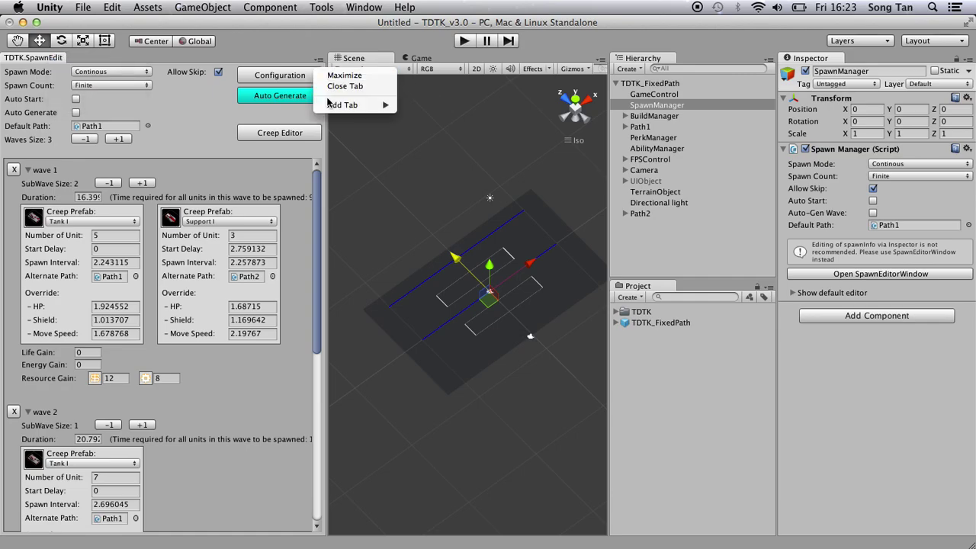
{"action": "left_click", "coordinate": [346, 88]}
{"action": "left_click", "coordinate": [645, 181]}
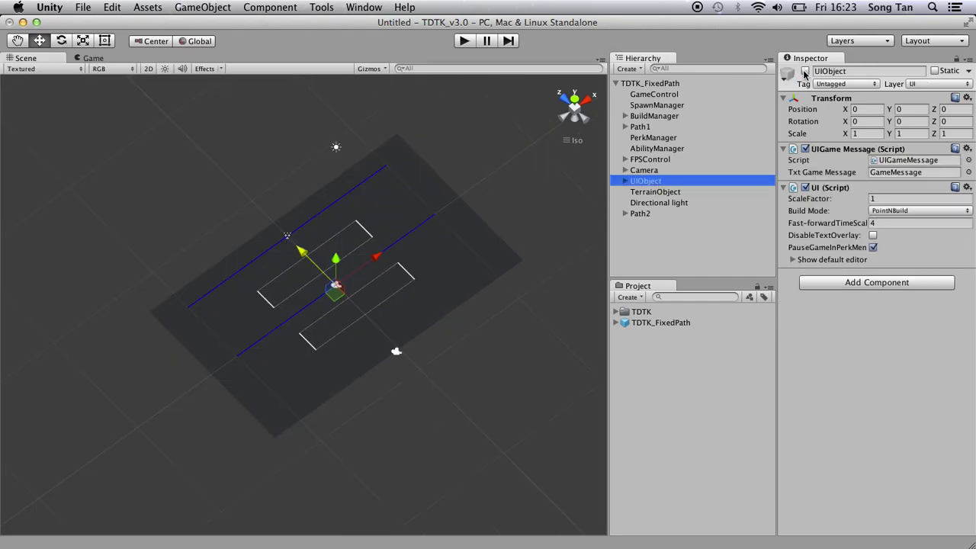
{"action": "key", "text": "f"}
Test-run the scene with wave 1 spawning along both paths, then stop
{"action": "left_click", "coordinate": [464, 40]}
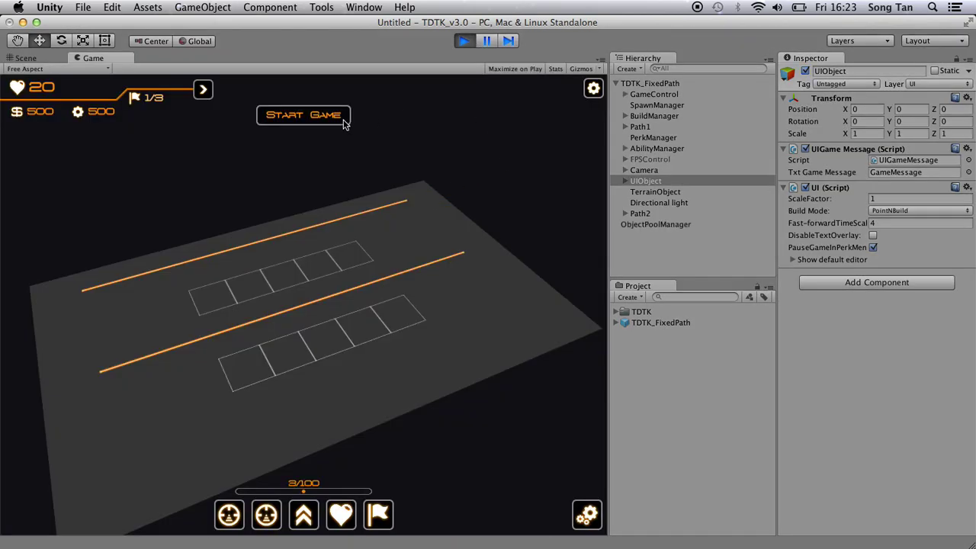
{"action": "left_click", "coordinate": [335, 120]}
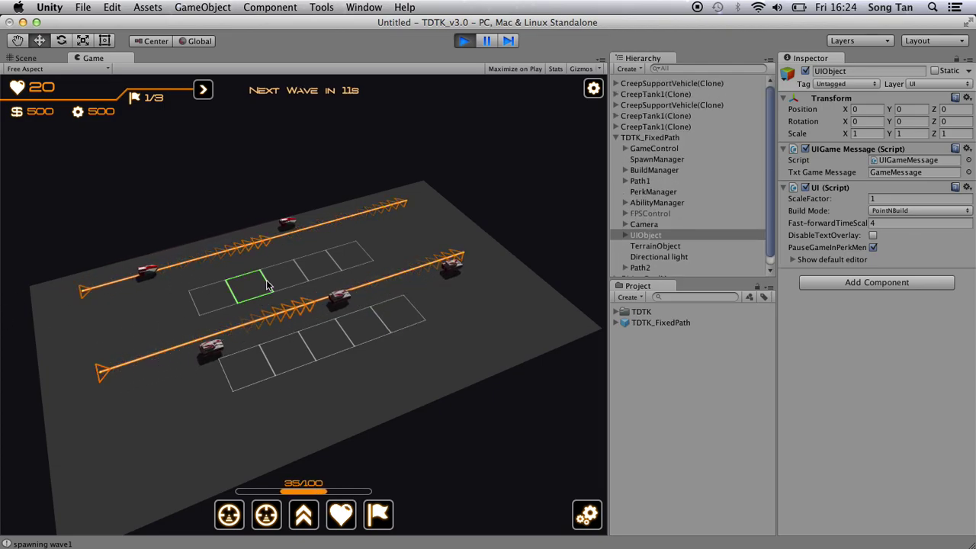
{"action": "left_click", "coordinate": [462, 45]}
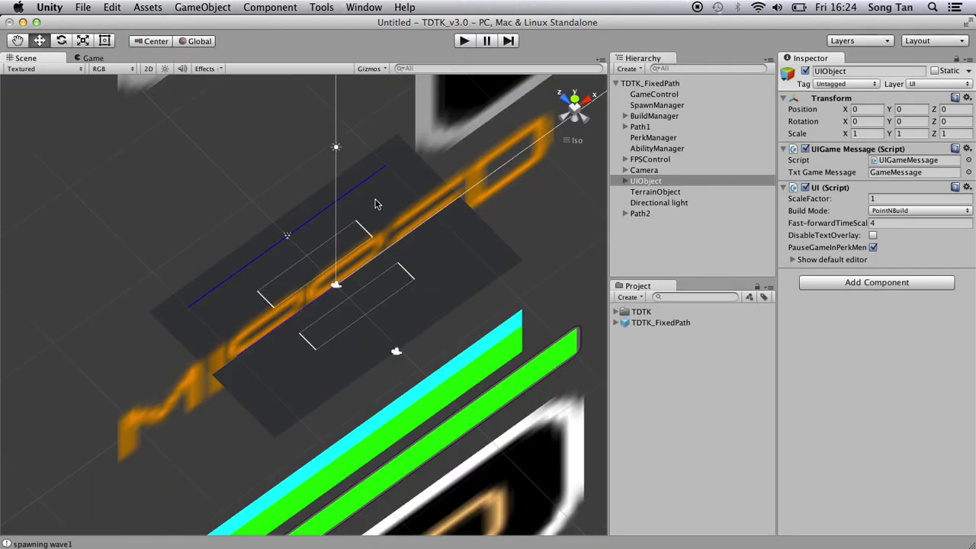
Inspect Path1's waypoints, BuildManager's platforms and tower list, then AbilityManager's abilities
{"action": "left_click", "coordinate": [625, 127]}
{"action": "left_click", "coordinate": [660, 148]}
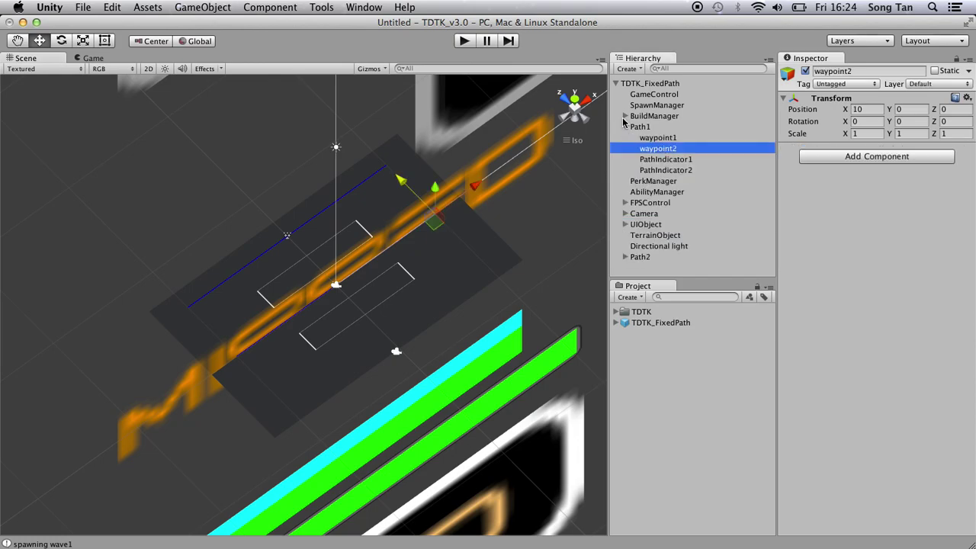
{"action": "left_click", "coordinate": [625, 116]}
{"action": "left_click", "coordinate": [659, 137]}
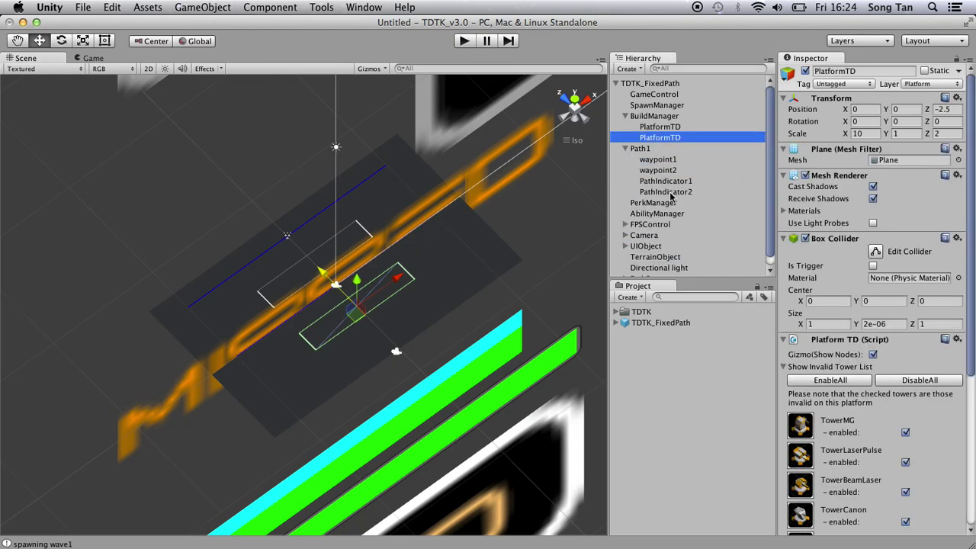
{"action": "left_click", "coordinate": [654, 116]}
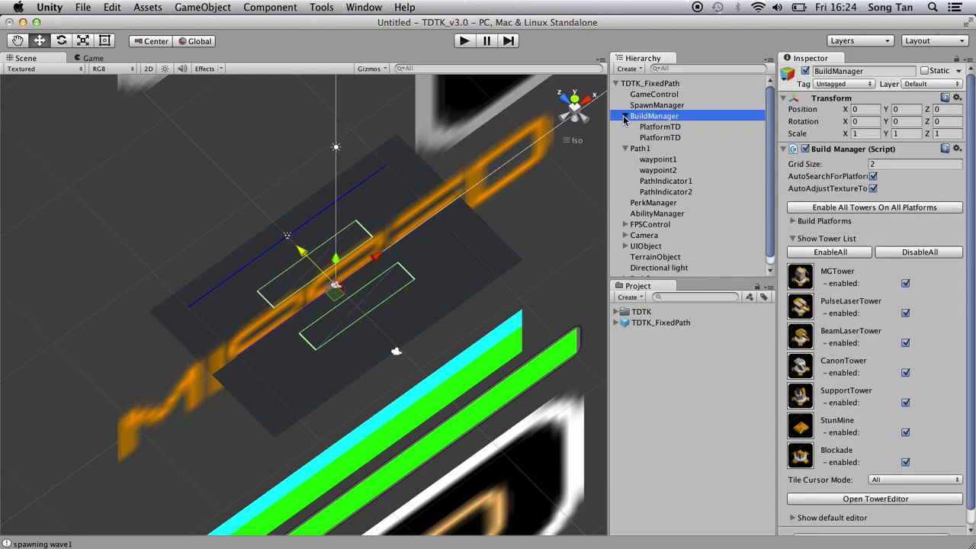
{"action": "left_click", "coordinate": [624, 118]}
{"action": "left_click", "coordinate": [626, 128]}
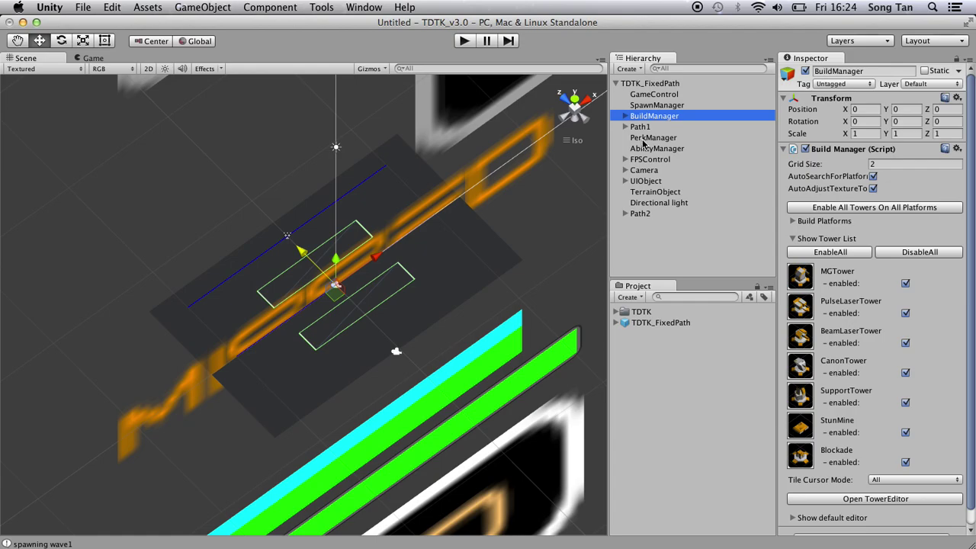
{"action": "left_click", "coordinate": [646, 149]}
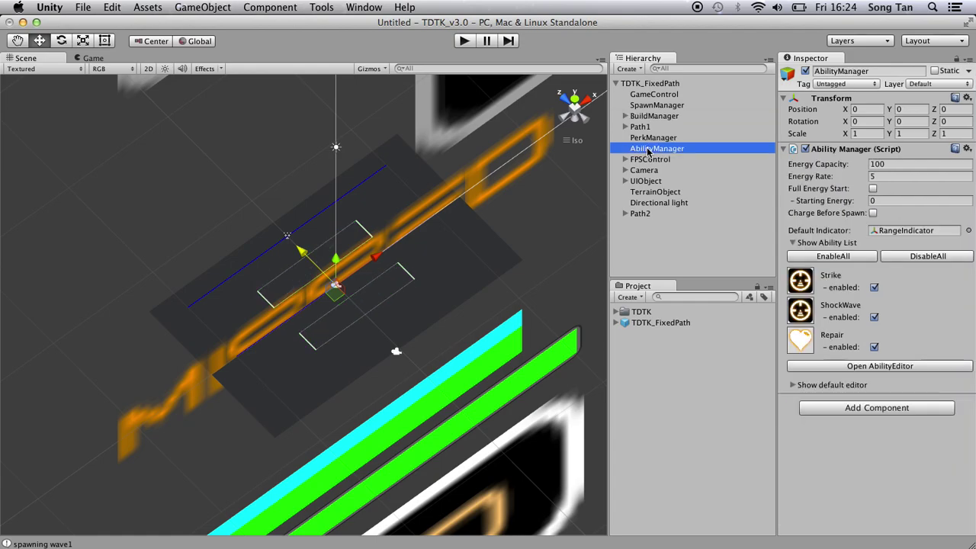
Play the scene, cast Strike onto the upper creep path once energy allows, then stop
{"action": "left_click", "coordinate": [463, 42]}
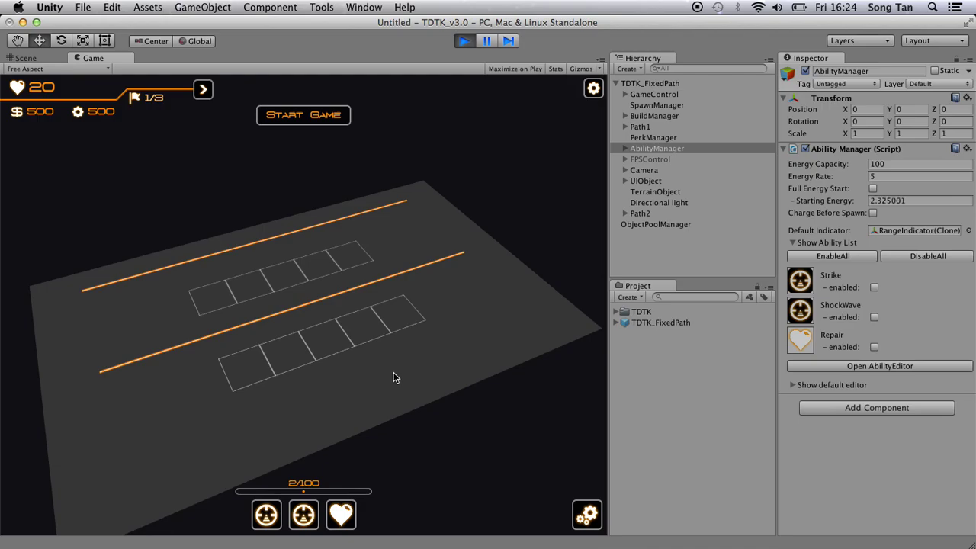
{"action": "mouse_move", "coordinate": [267, 516]}
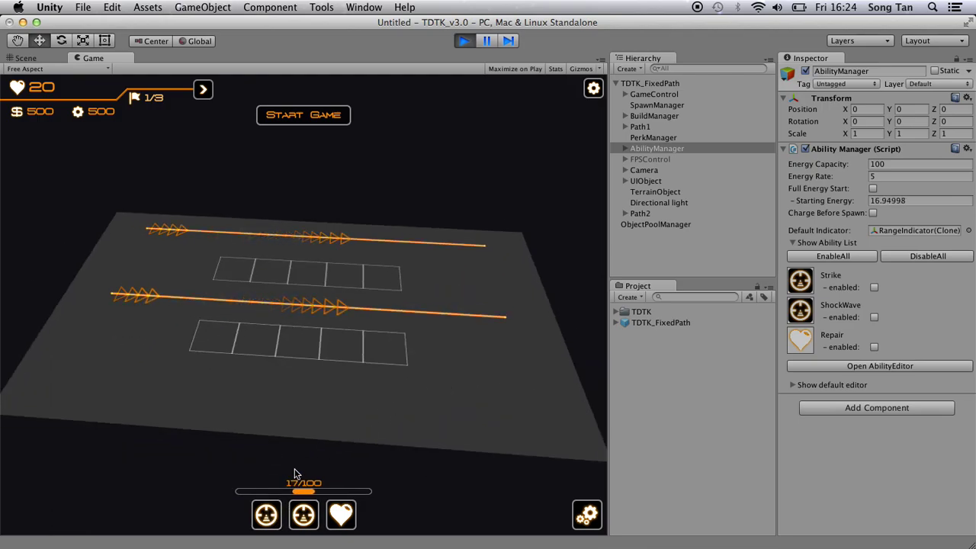
{"action": "left_click", "coordinate": [258, 519]}
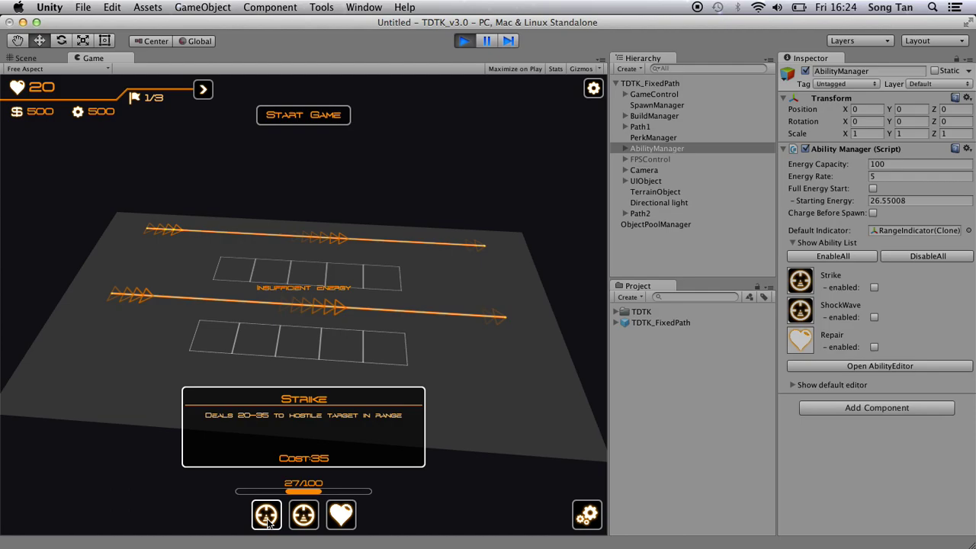
{"action": "left_click", "coordinate": [267, 517]}
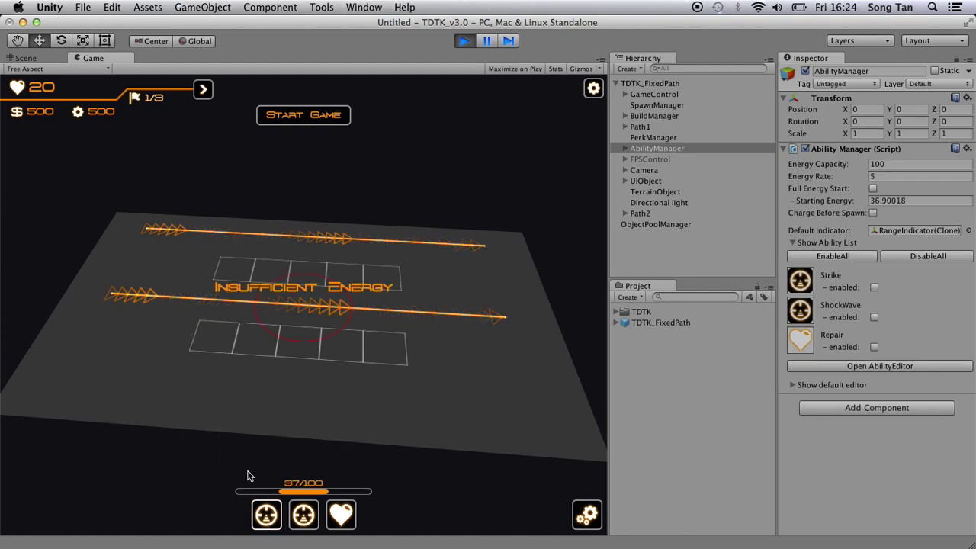
{"action": "left_click", "coordinate": [267, 516]}
{"action": "left_click", "coordinate": [446, 253]}
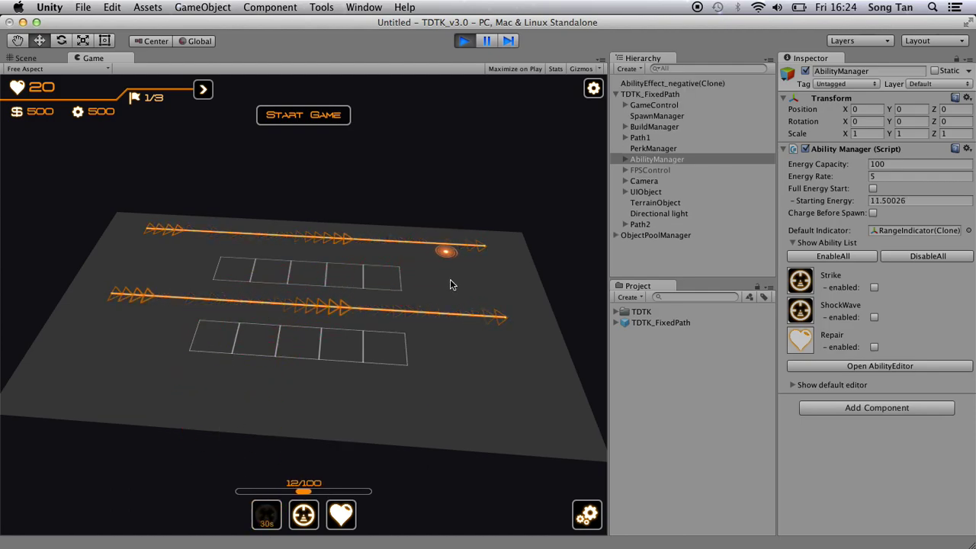
{"action": "left_click", "coordinate": [464, 41]}
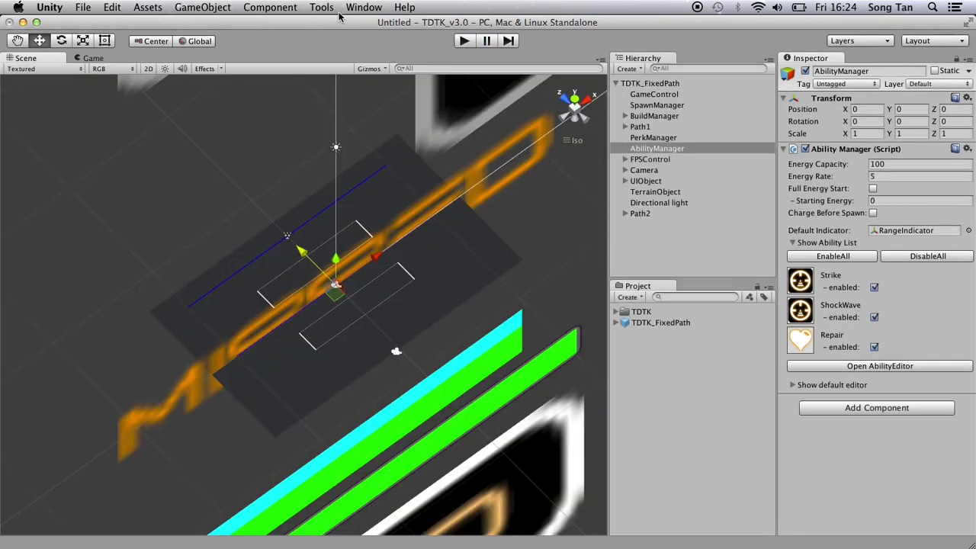
Open the TDTK AbilityEditor and create a new ability, Ability 5
{"action": "left_click", "coordinate": [330, 9]}
{"action": "left_click", "coordinate": [290, 39]}
{"action": "left_click", "coordinate": [322, 9]}
{"action": "mouse_move", "coordinate": [322, 25]}
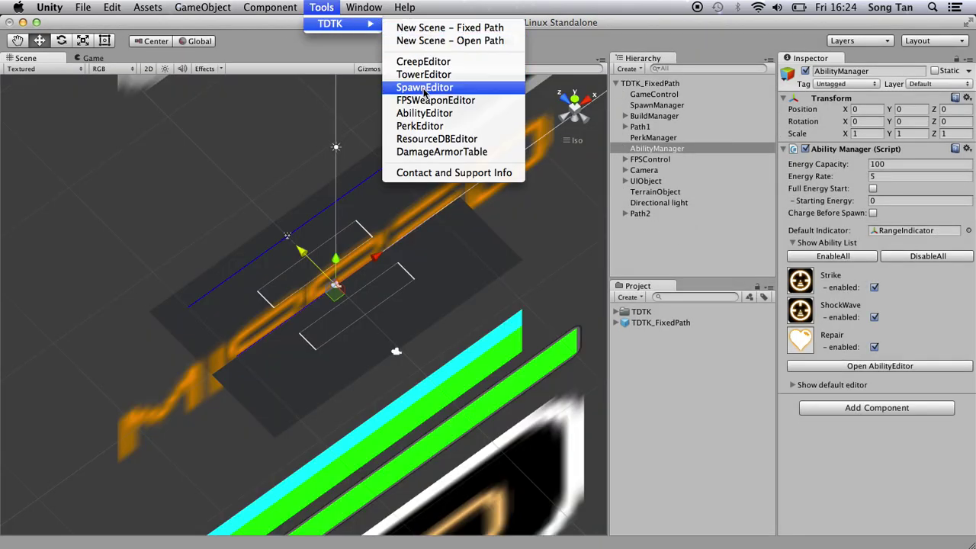
{"action": "left_click", "coordinate": [431, 115]}
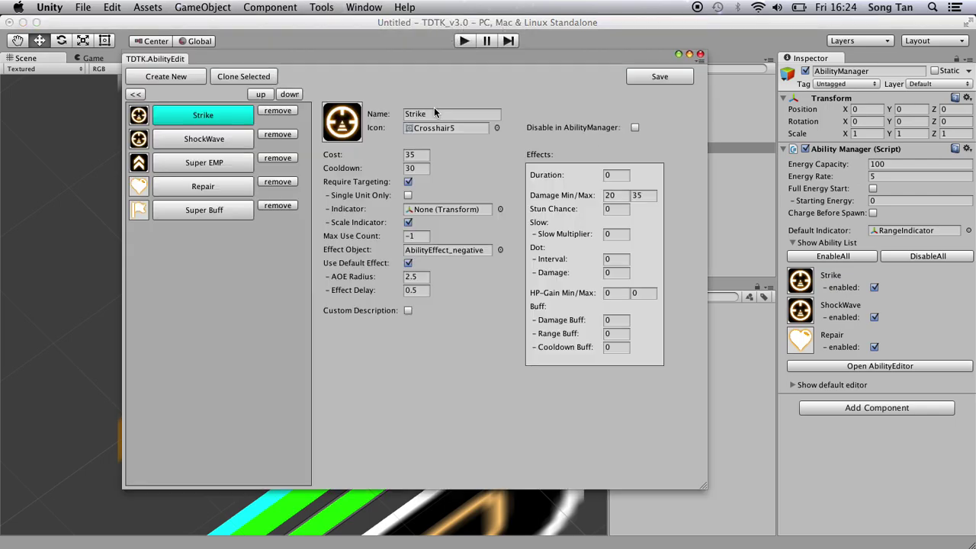
{"action": "left_click_drag", "start_coordinate": [365, 63], "coordinate": [306, 88]}
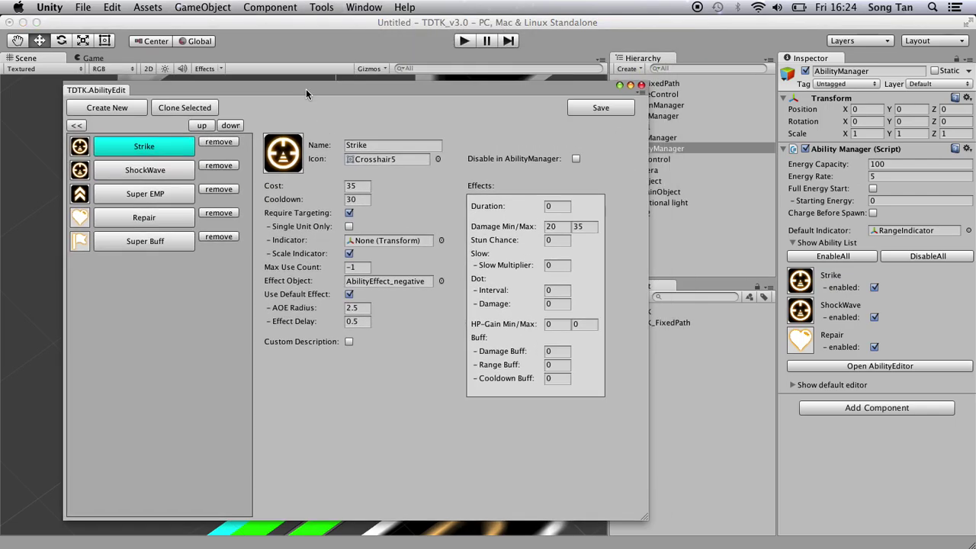
{"action": "left_click", "coordinate": [108, 111]}
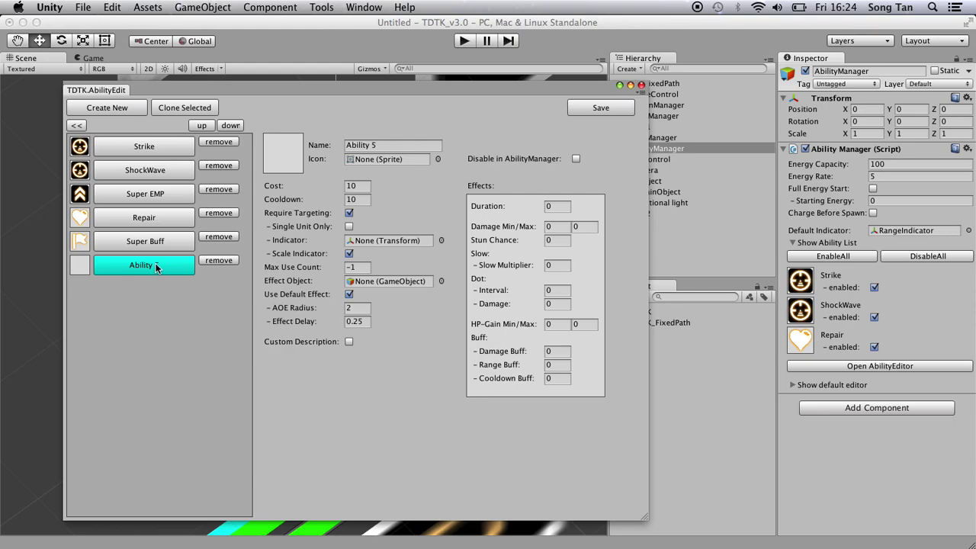
Make Ability 5 Single Unit Only targeting Hostile, check its damage fields, then close the editor
{"action": "left_click", "coordinate": [349, 214]}
{"action": "left_click", "coordinate": [349, 214]}
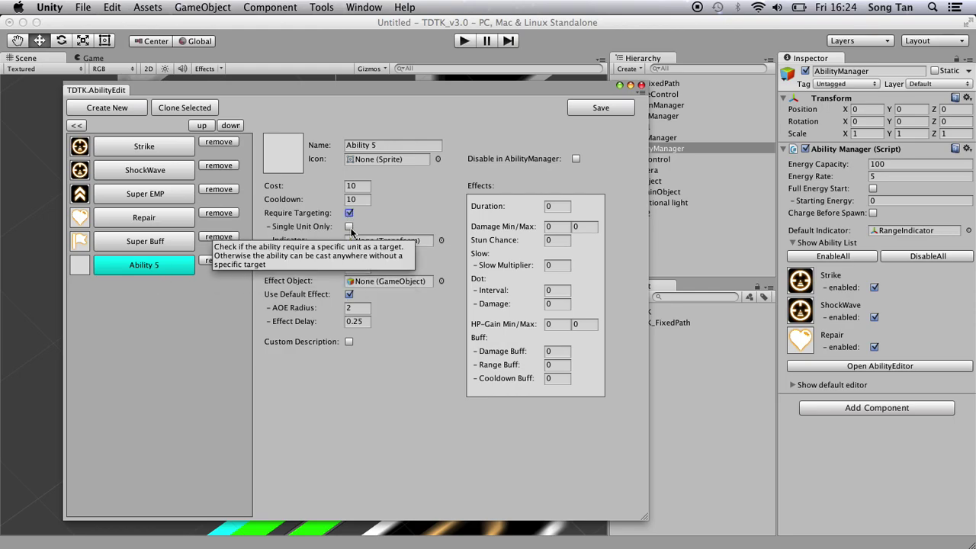
{"action": "left_click", "coordinate": [349, 228]}
{"action": "left_click", "coordinate": [364, 241]}
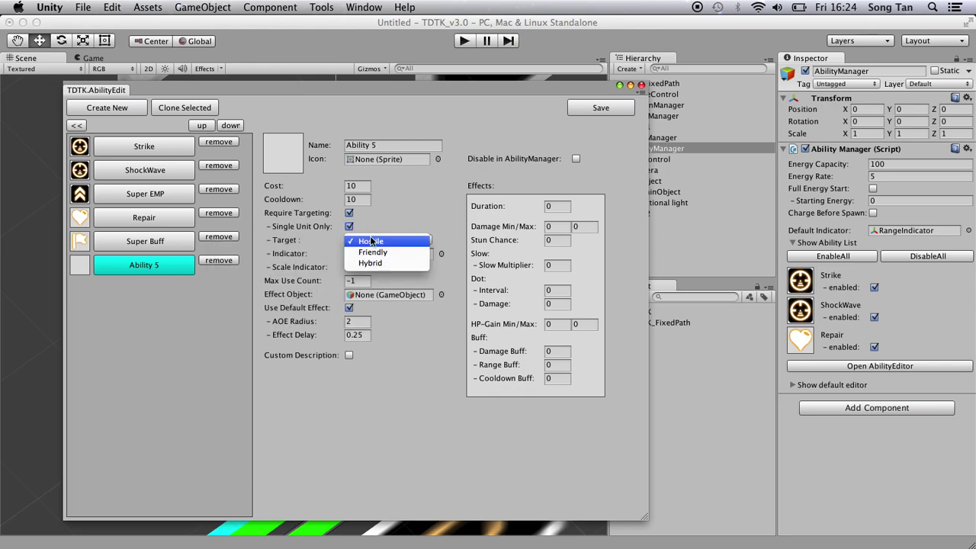
{"action": "left_click", "coordinate": [475, 119]}
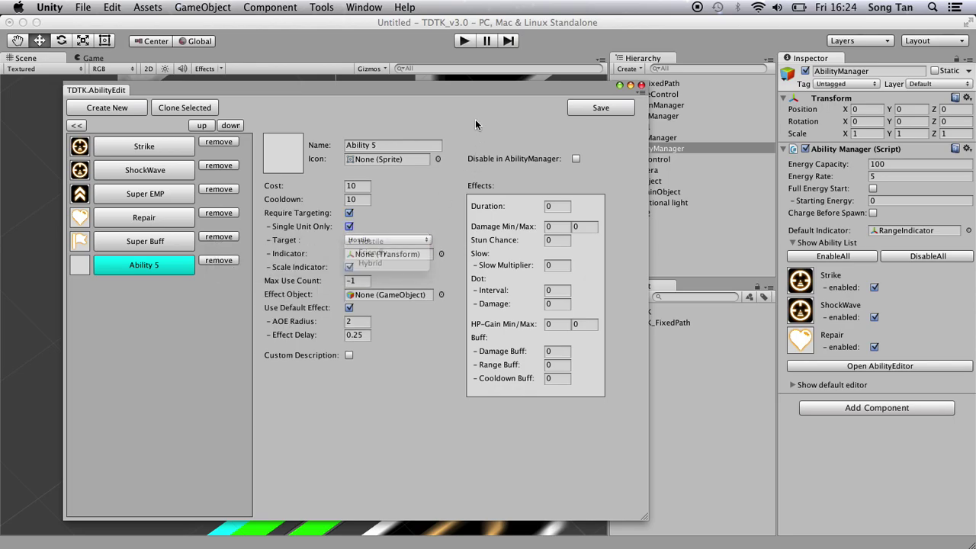
{"action": "left_click", "coordinate": [557, 229]}
{"action": "double_click", "coordinate": [557, 229]}
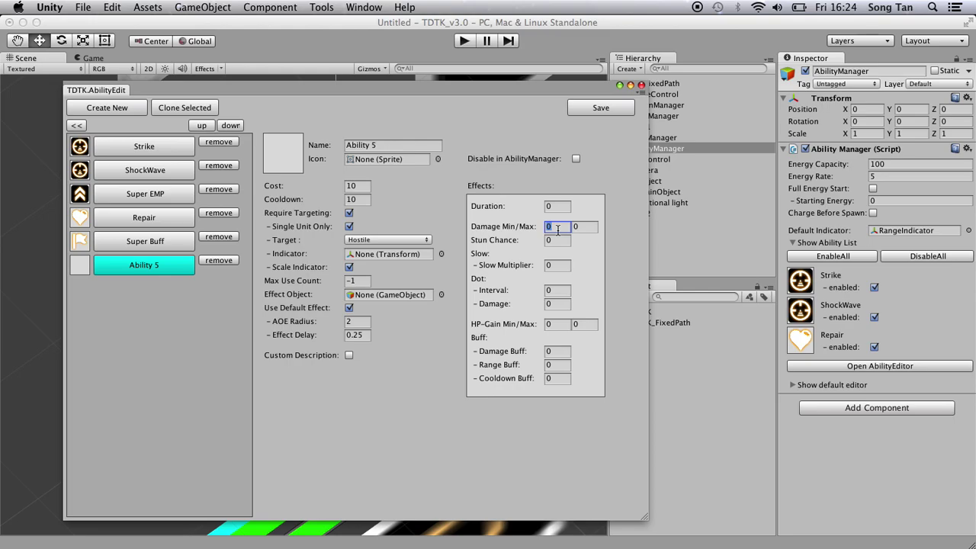
{"action": "left_click", "coordinate": [560, 266]}
{"action": "left_click", "coordinate": [549, 324]}
{"action": "left_click", "coordinate": [642, 85]}
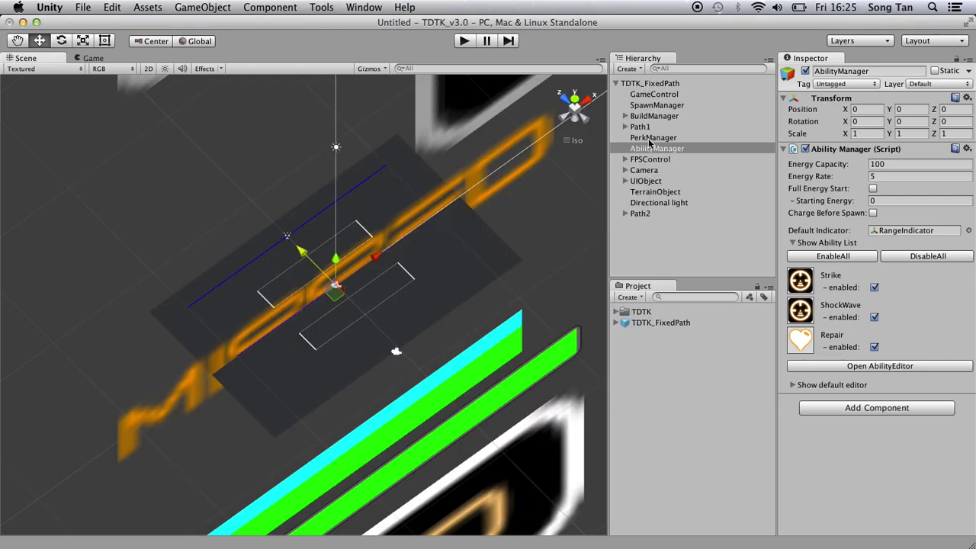
Select the PerkManager object in the Hierarchy
{"action": "left_click", "coordinate": [649, 138]}
{"action": "left_click", "coordinate": [650, 160]}
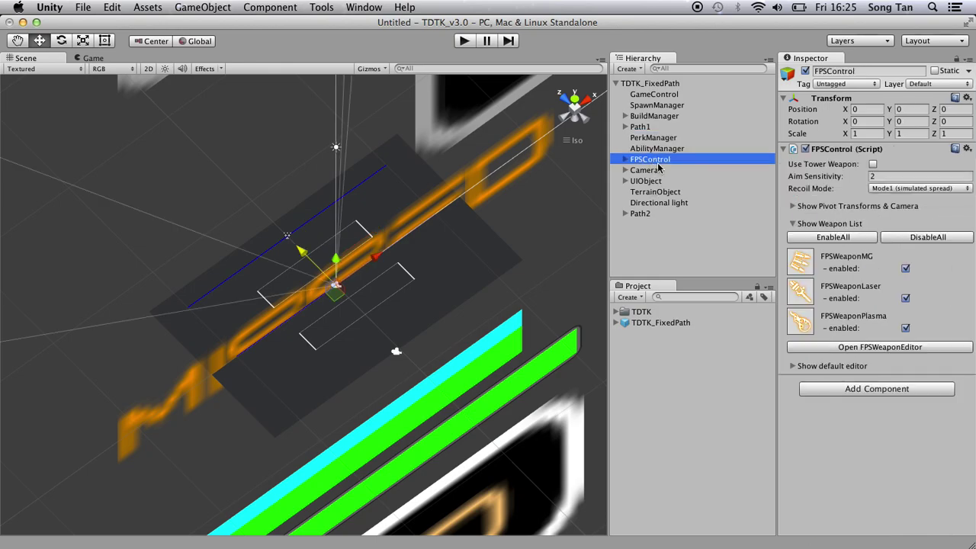
{"action": "left_click", "coordinate": [652, 139]}
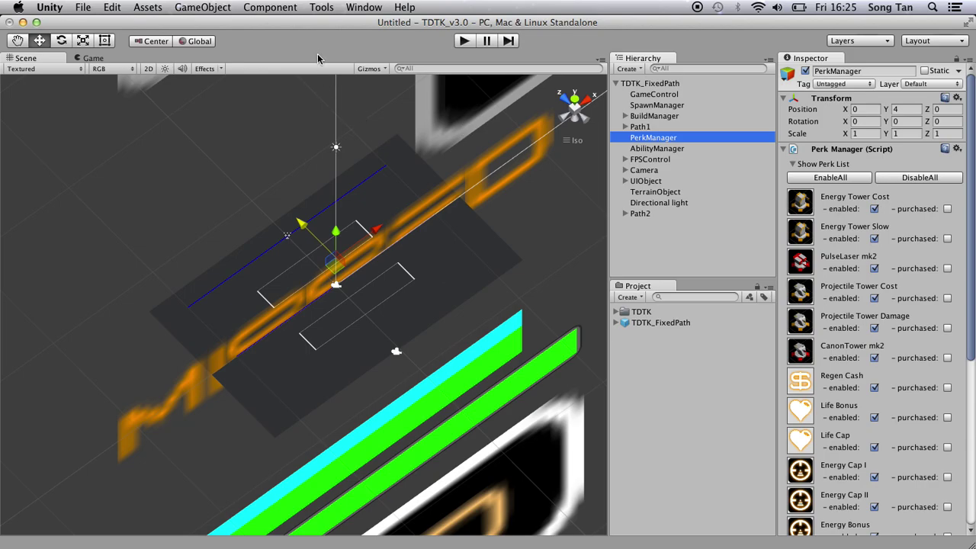
Open the TDTK PerkEditor on the Energy Tower Cost perk and show its perk type choices
{"action": "left_click", "coordinate": [323, 8]}
{"action": "mouse_move", "coordinate": [330, 25]}
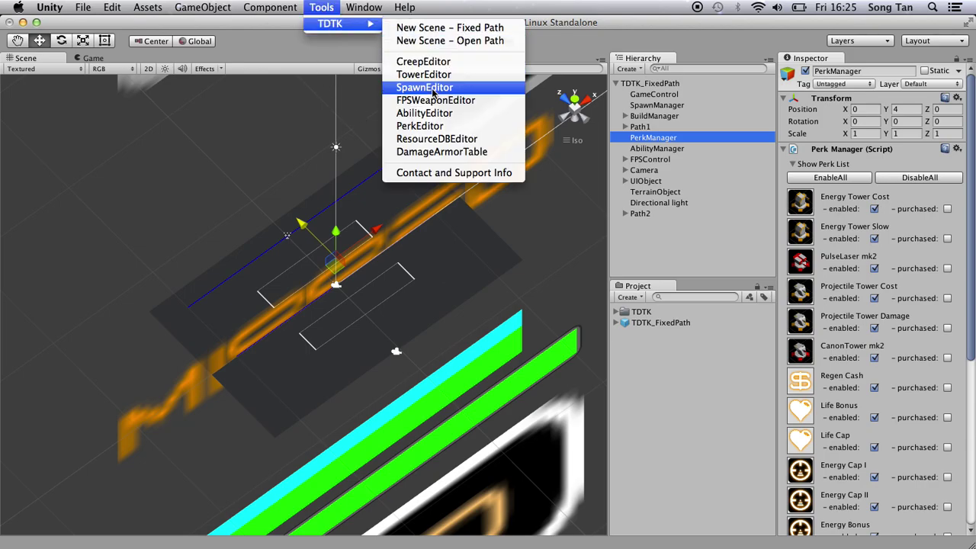
{"action": "left_click", "coordinate": [435, 127]}
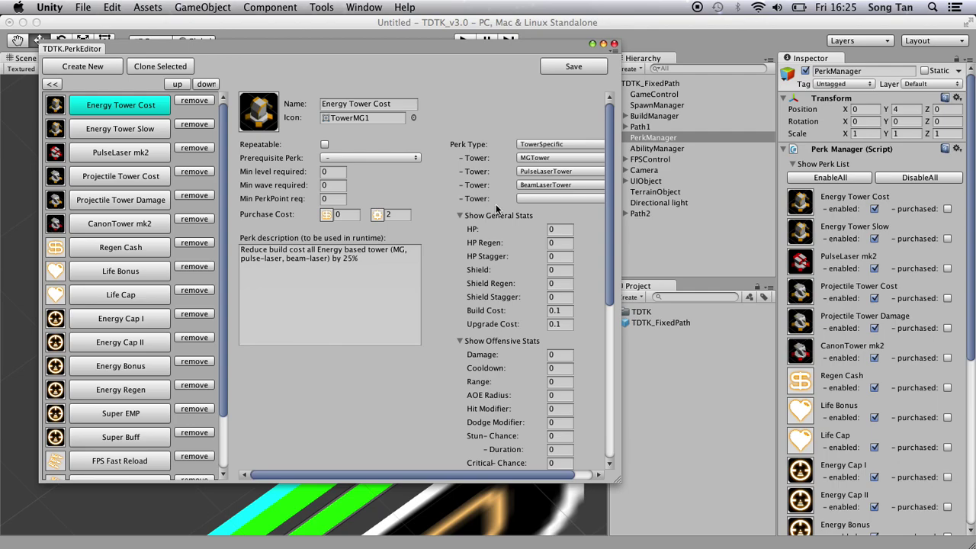
{"action": "left_click", "coordinate": [559, 143]}
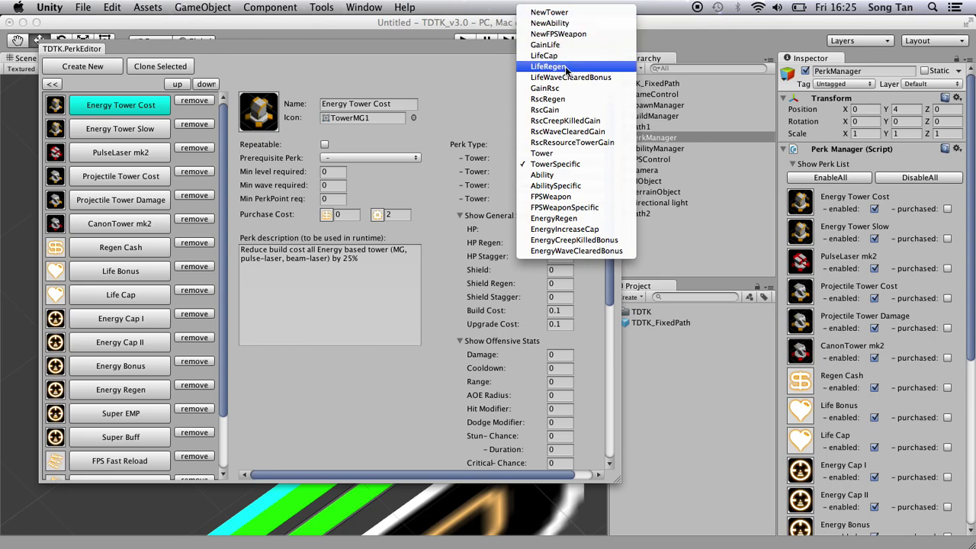
Keep TowerSpecific and browse perks like Energy Cap II, FPS Fast Reload, Super EMP and Super Buff
{"action": "left_click", "coordinate": [556, 166]}
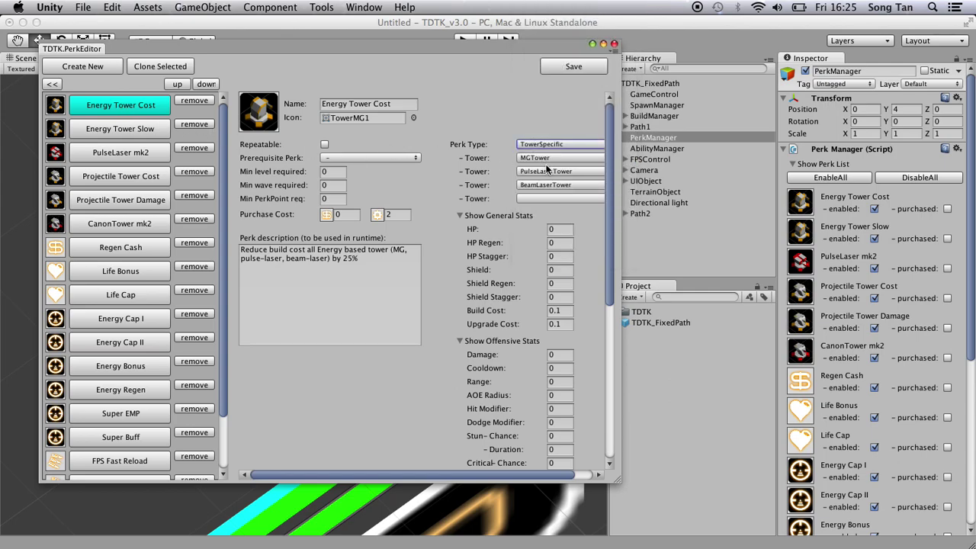
{"action": "left_click", "coordinate": [140, 131]}
{"action": "left_click", "coordinate": [101, 177]}
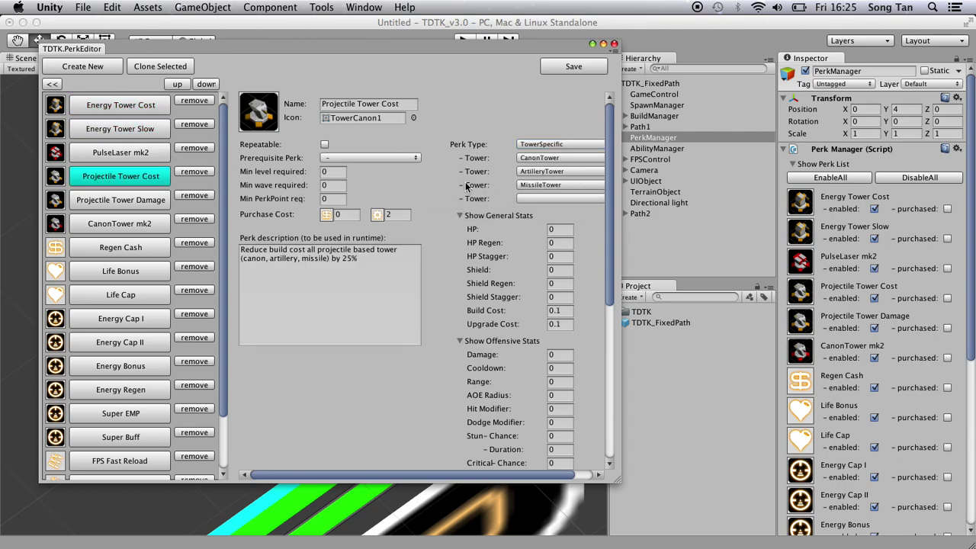
{"action": "left_click", "coordinate": [100, 345]}
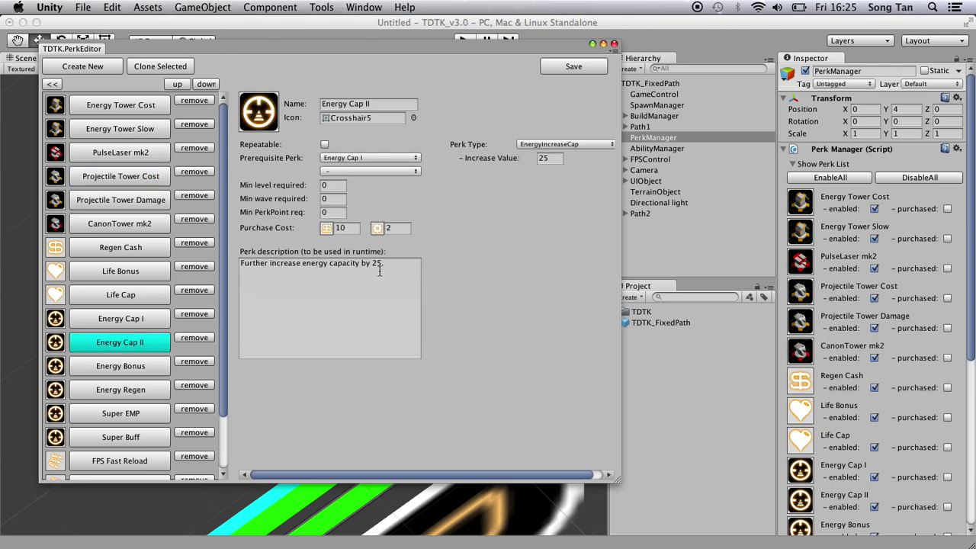
{"action": "scroll", "coordinate": [122, 382], "scroll_direction": "down", "scroll_amount": 1}
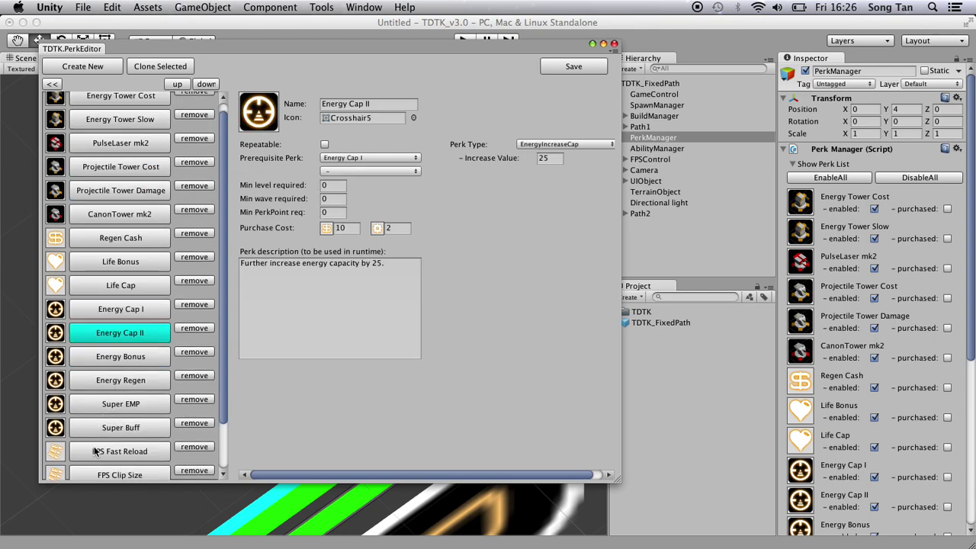
{"action": "left_click", "coordinate": [111, 450]}
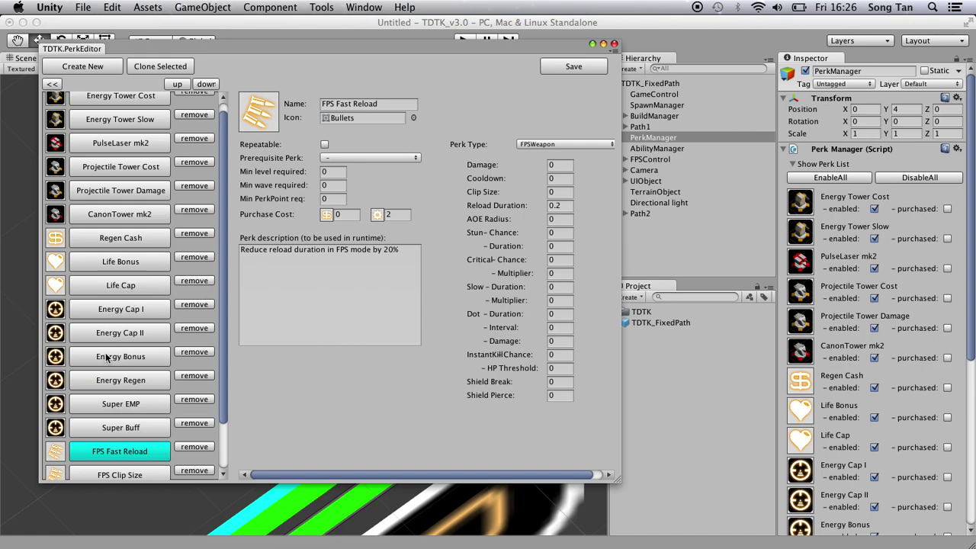
{"action": "left_click", "coordinate": [110, 383]}
{"action": "left_click", "coordinate": [108, 411]}
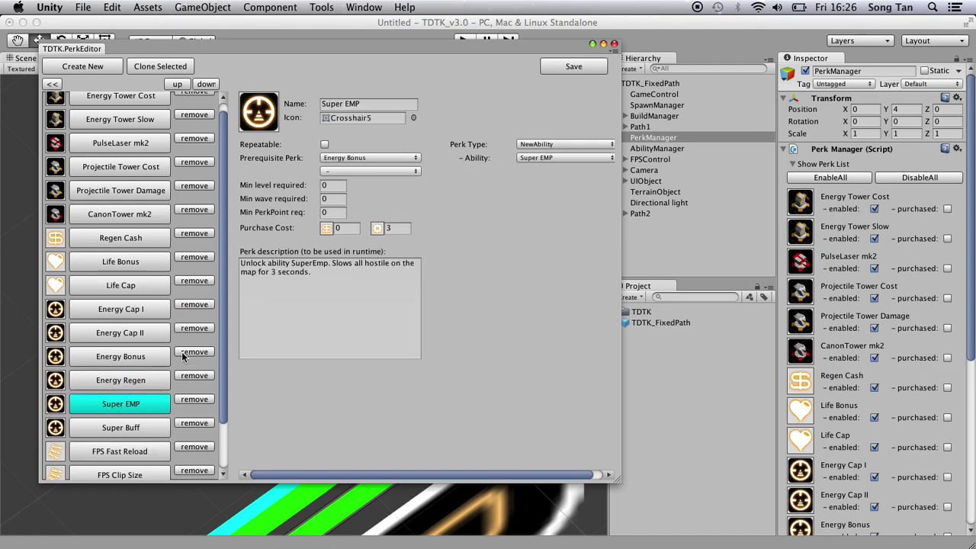
{"action": "left_click", "coordinate": [128, 427]}
Add a new blank perk, Perk 19, at the end of the perk list
{"action": "scroll", "coordinate": [149, 342], "scroll_direction": "down", "scroll_amount": 1}
{"action": "scroll", "coordinate": [149, 337], "scroll_direction": "down", "scroll_amount": 2}
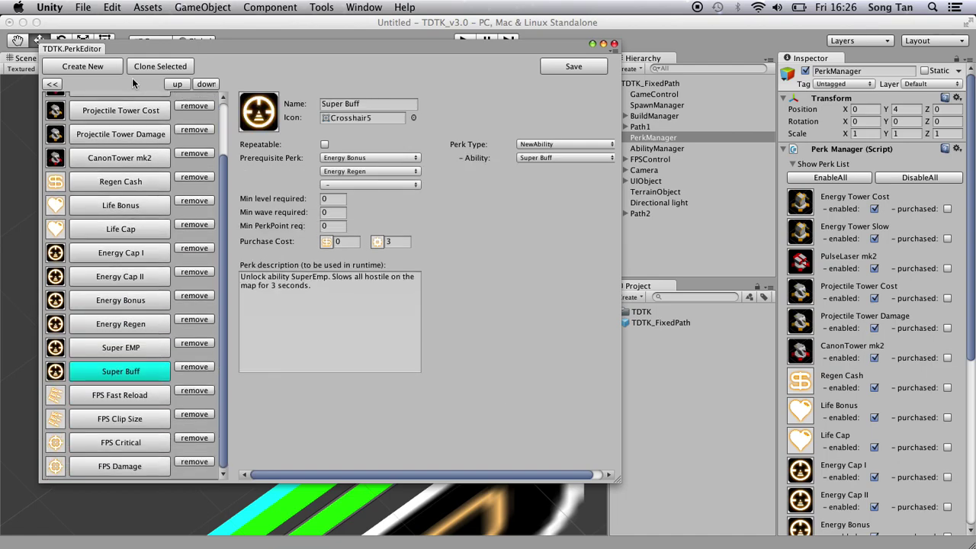
{"action": "left_click", "coordinate": [82, 66]}
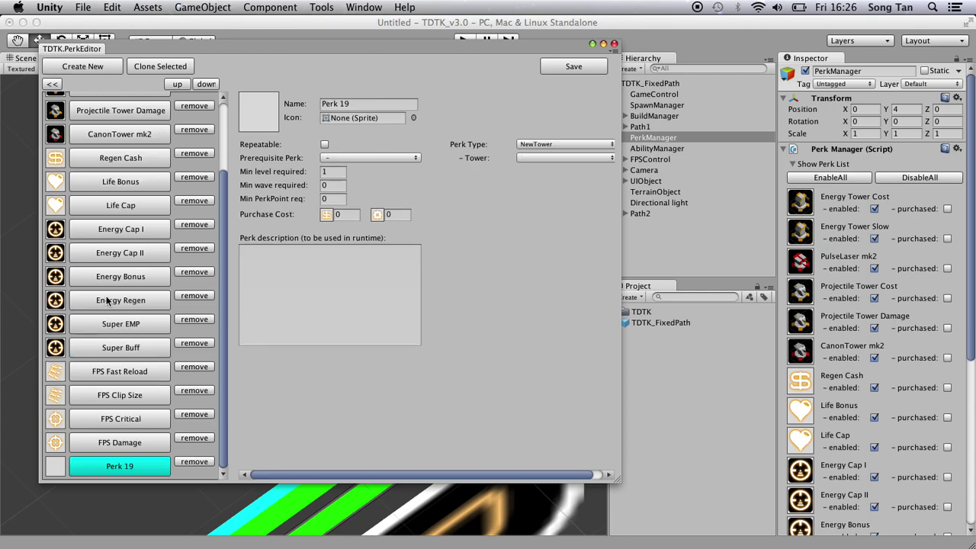
Make Perk 19 a Tower perk and inspect its HP, Damage and Critical-Chance bonus fields
{"action": "left_click", "coordinate": [538, 146]}
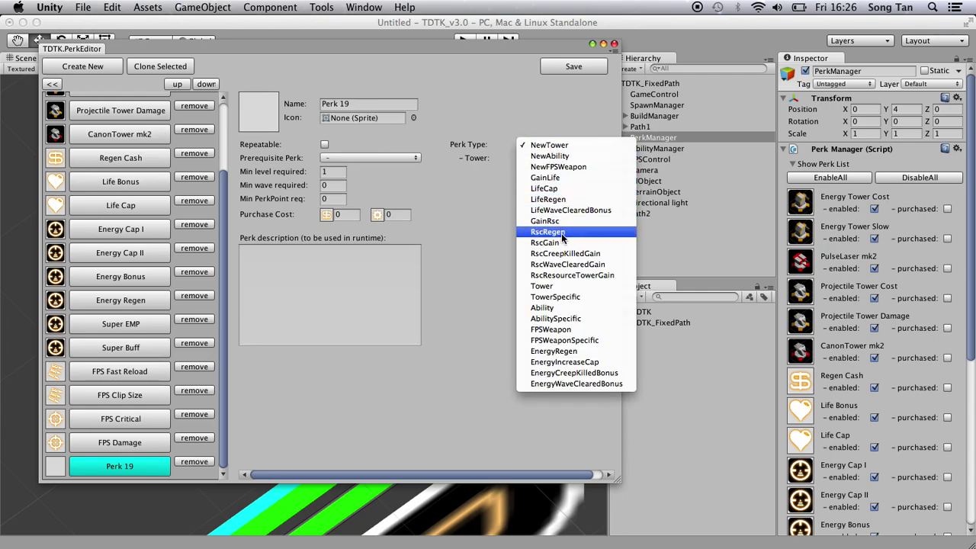
{"action": "left_click", "coordinate": [562, 287]}
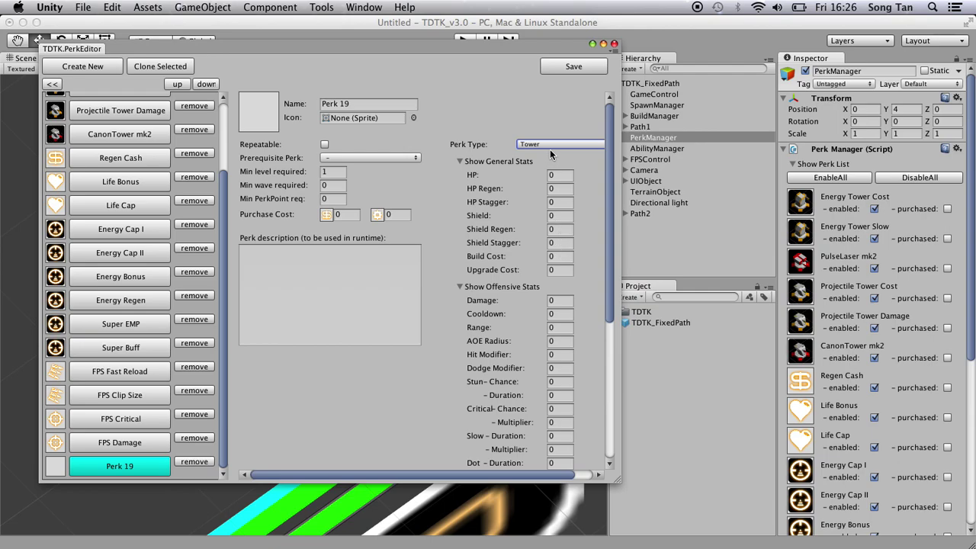
{"action": "scroll", "coordinate": [553, 246], "scroll_direction": "down", "scroll_amount": 6}
{"action": "scroll", "coordinate": [564, 252], "scroll_direction": "up", "scroll_amount": 6}
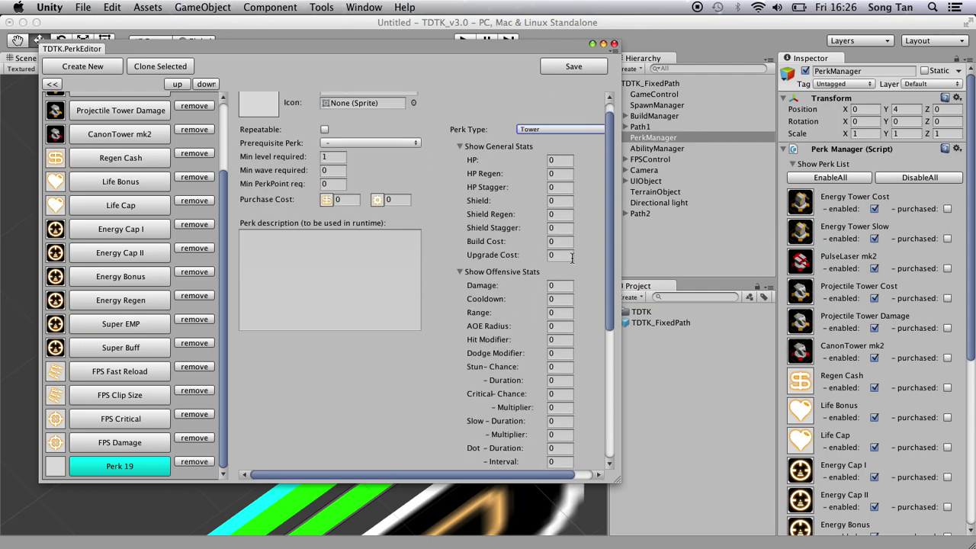
{"action": "left_click", "coordinate": [554, 161]}
{"action": "scroll", "coordinate": [580, 296], "scroll_direction": "down", "scroll_amount": 1}
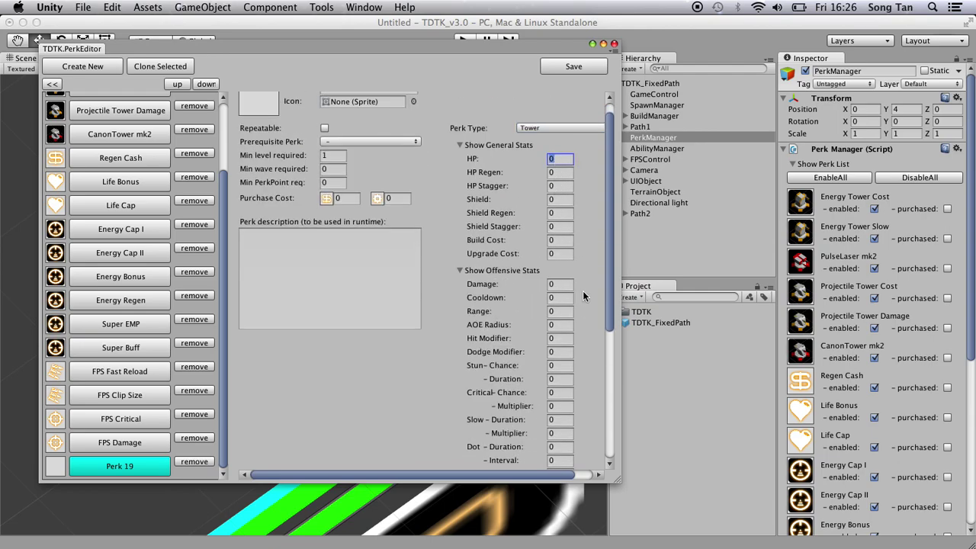
{"action": "left_click", "coordinate": [566, 286]}
{"action": "scroll", "coordinate": [583, 294], "scroll_direction": "down", "scroll_amount": 2}
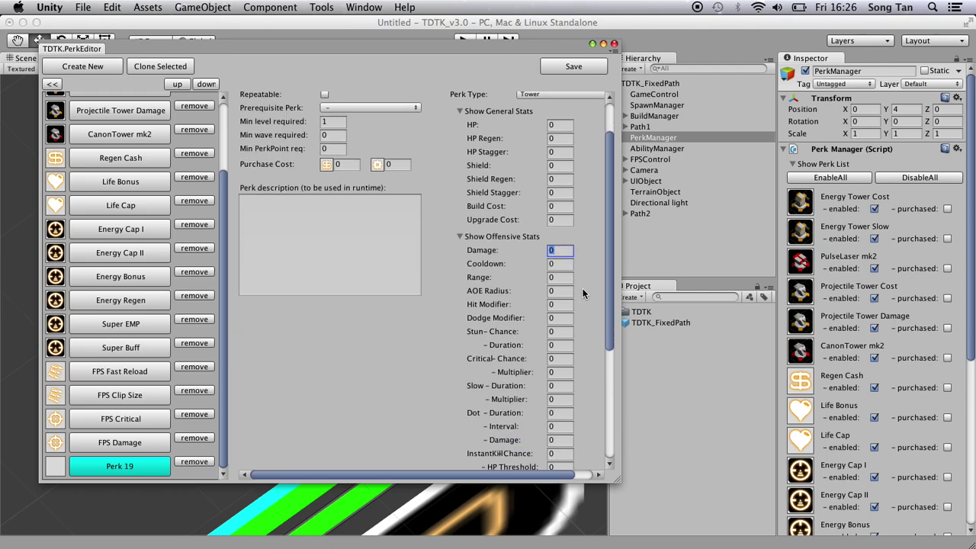
{"action": "left_click", "coordinate": [564, 360]}
{"action": "scroll", "coordinate": [590, 340], "scroll_direction": "down", "scroll_amount": 7}
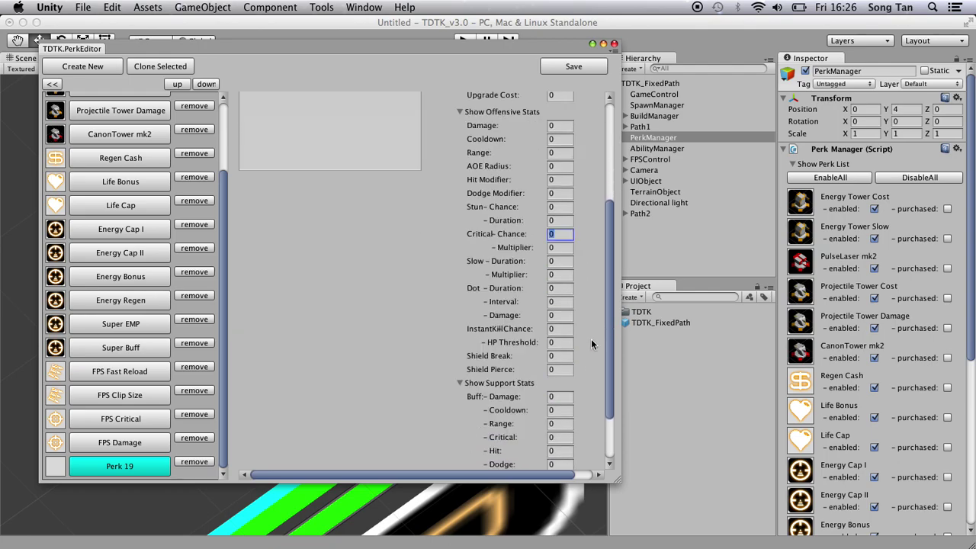
{"action": "scroll", "coordinate": [591, 339], "scroll_direction": "up", "scroll_amount": 10}
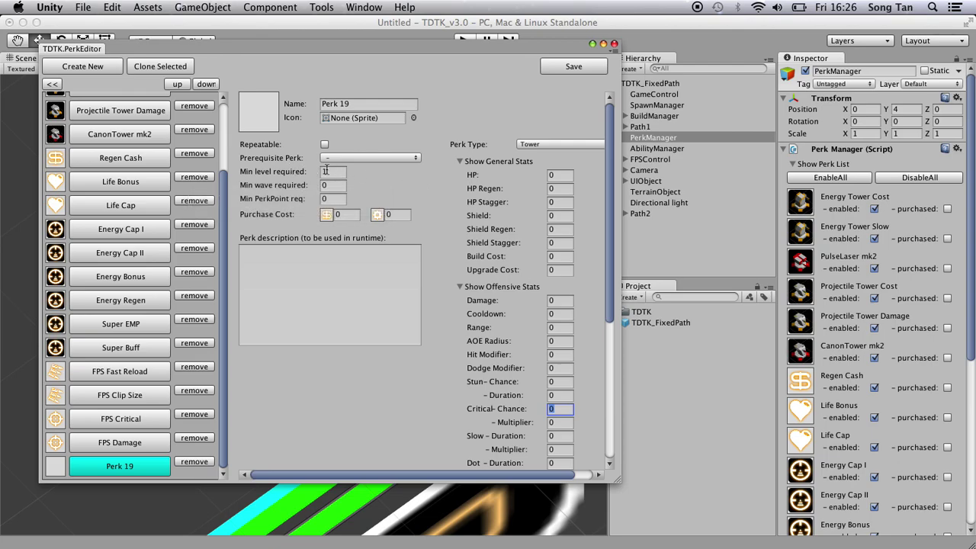
Leave Perk 19's prerequisite perk as none and set its minimum level required to 10
{"action": "left_click", "coordinate": [371, 158]}
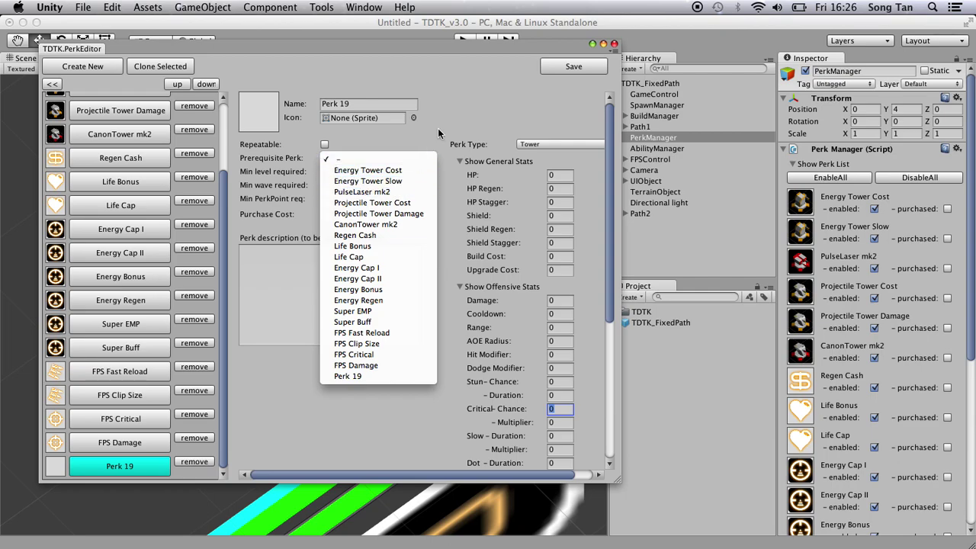
{"action": "left_click", "coordinate": [451, 85]}
{"action": "left_click", "coordinate": [333, 174]}
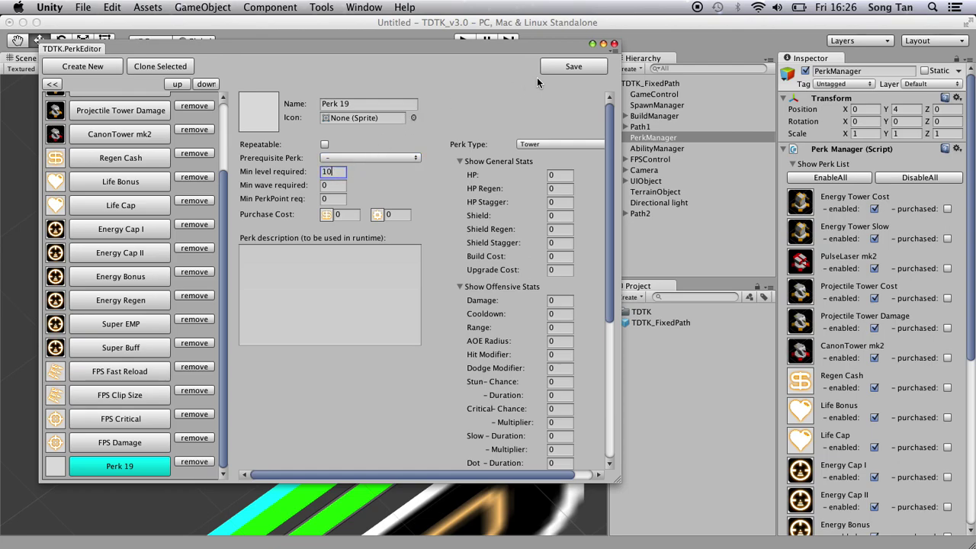
Close the perk editor and load the TDTK_FixedPath scene from TDTK > Scenes without saving
{"action": "left_click", "coordinate": [614, 44]}
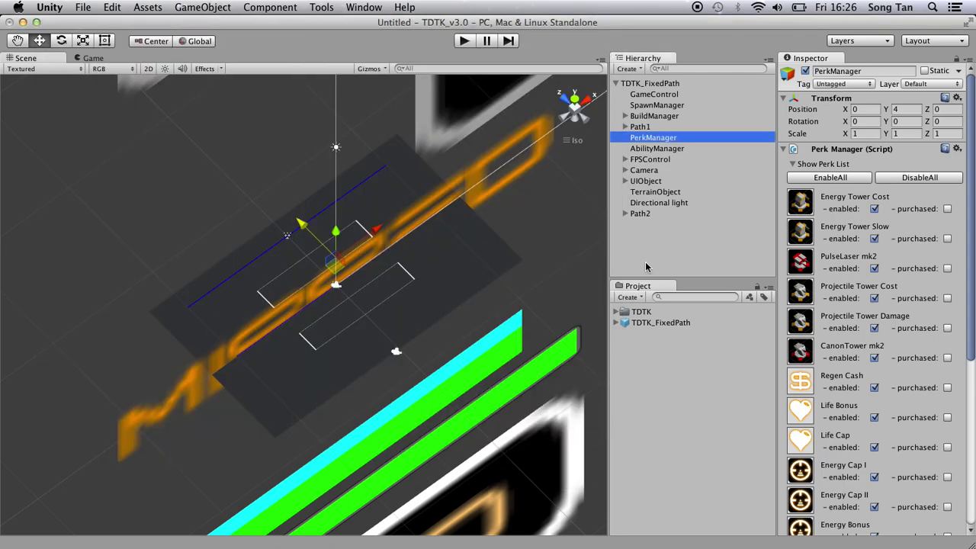
{"action": "left_click", "coordinate": [616, 311]}
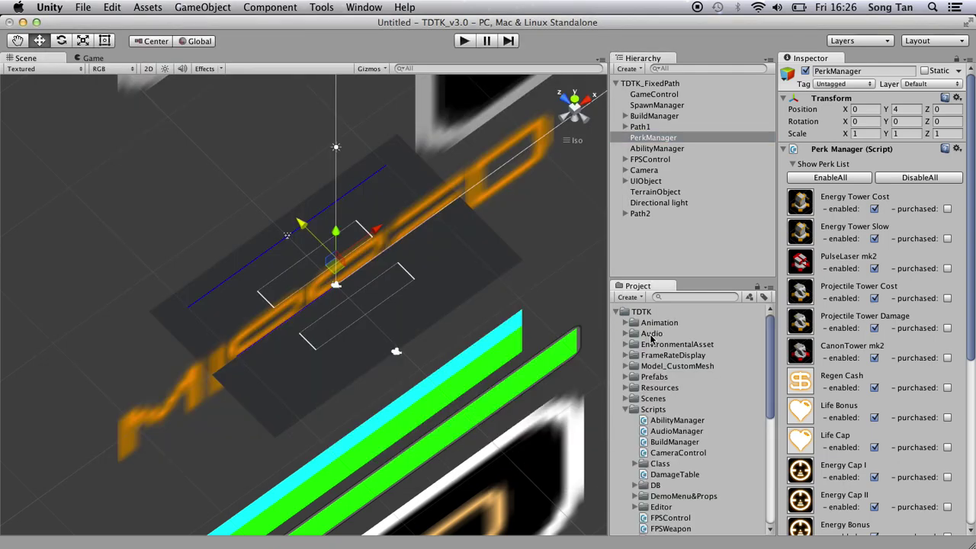
{"action": "left_click", "coordinate": [626, 409]}
{"action": "left_click", "coordinate": [626, 410]}
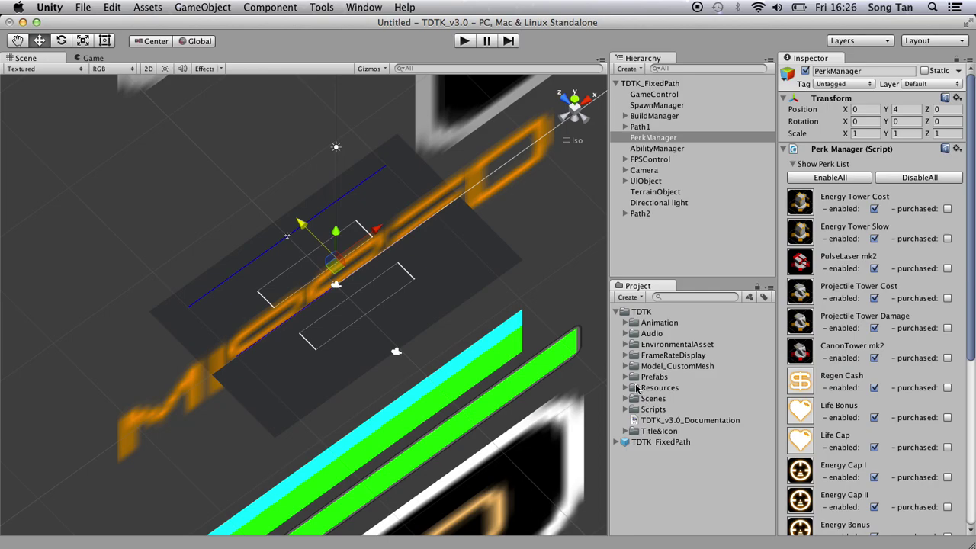
{"action": "left_click", "coordinate": [625, 399]}
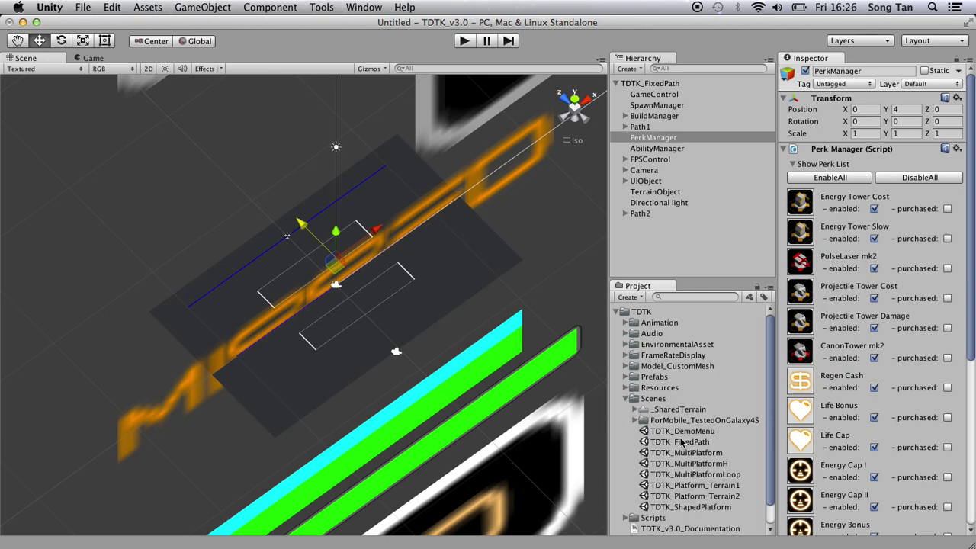
{"action": "double_click", "coordinate": [683, 443]}
{"action": "left_click", "coordinate": [477, 209]}
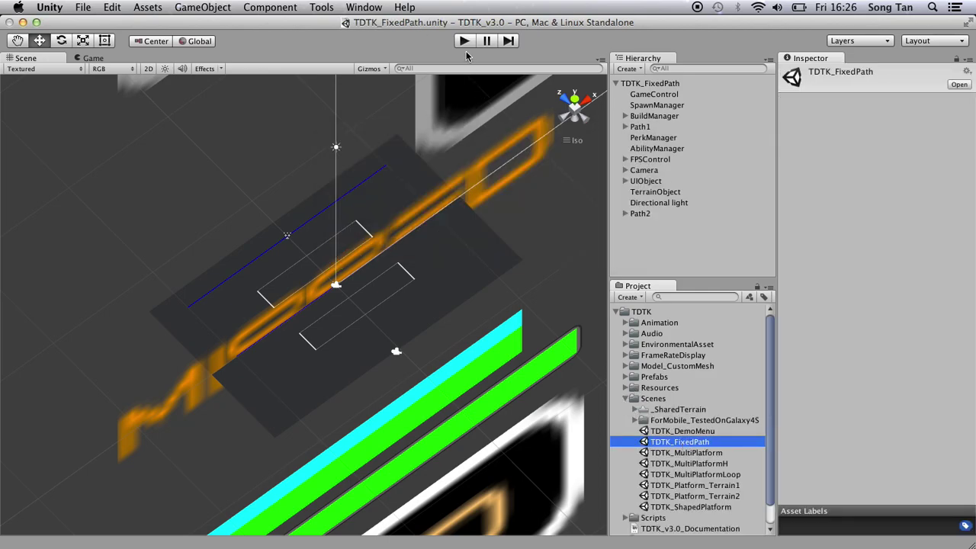
Play-test the level, viewing the in-game Perks screen before stopping play mode
{"action": "left_click", "coordinate": [464, 41]}
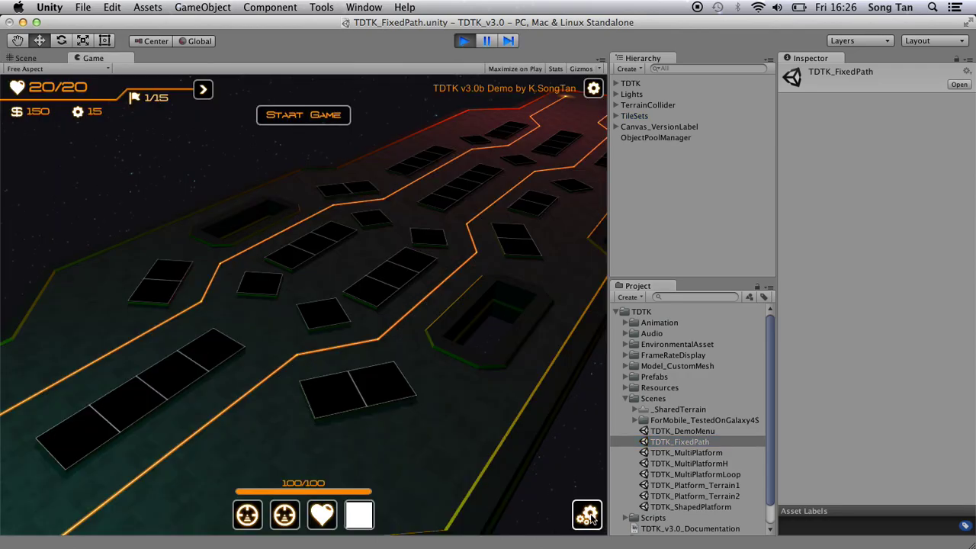
{"action": "left_click", "coordinate": [588, 514]}
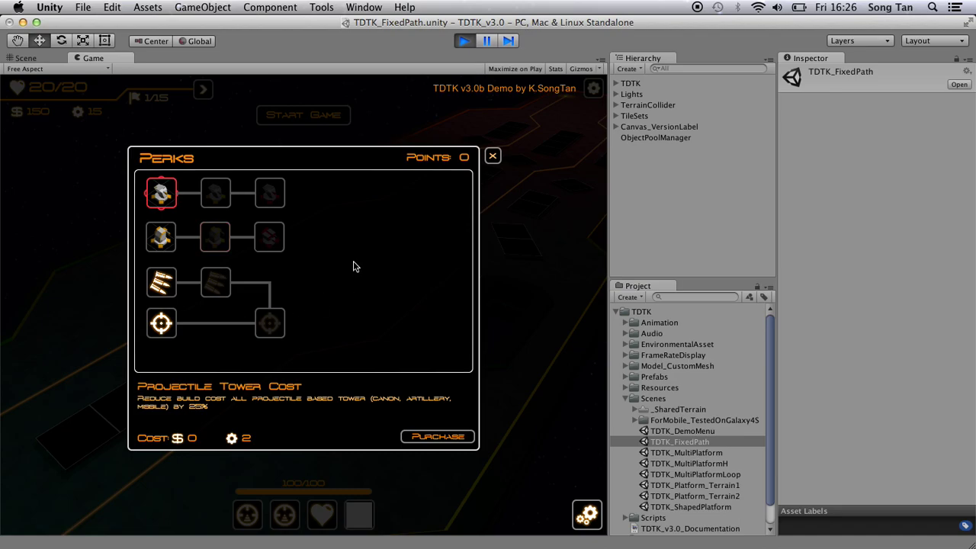
{"action": "left_click", "coordinate": [493, 157]}
{"action": "left_click", "coordinate": [463, 40]}
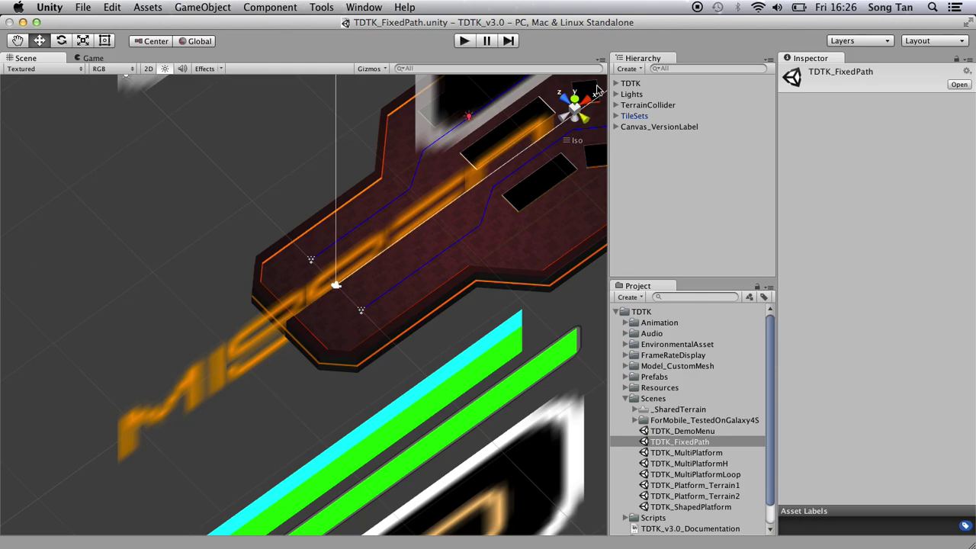
Select FPSControl, enter play mode and build a cannon tower on a tile
{"action": "left_click", "coordinate": [617, 84]}
{"action": "left_click", "coordinate": [641, 170]}
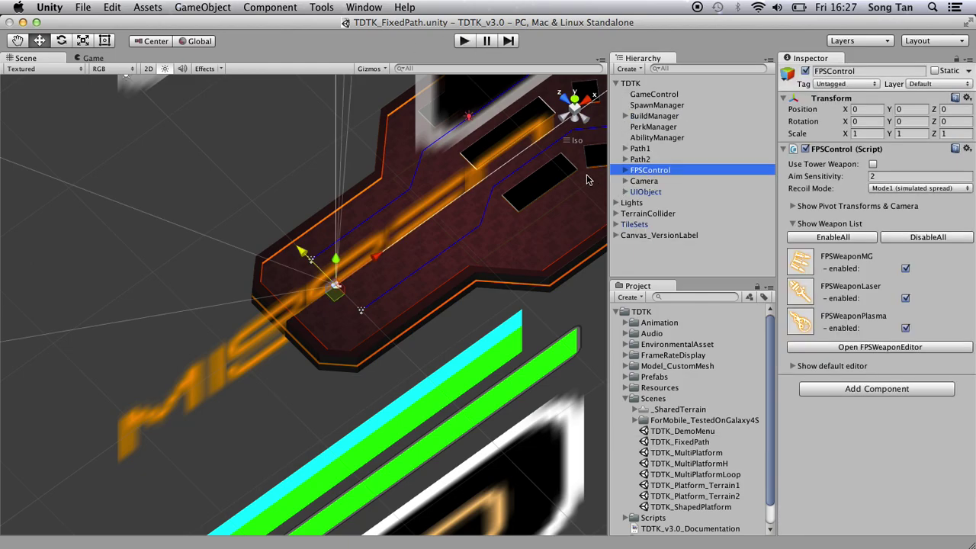
{"action": "left_click", "coordinate": [465, 42]}
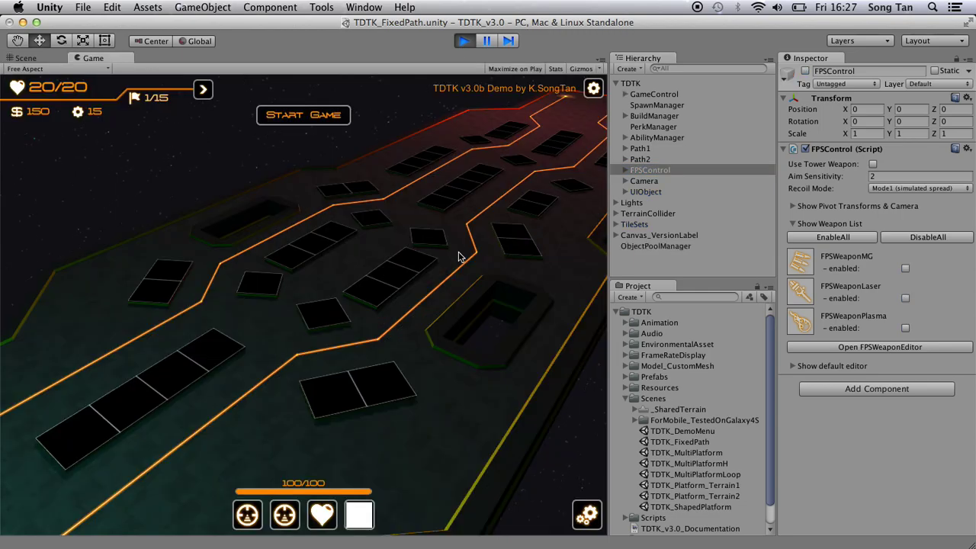
{"action": "left_click", "coordinate": [428, 237]}
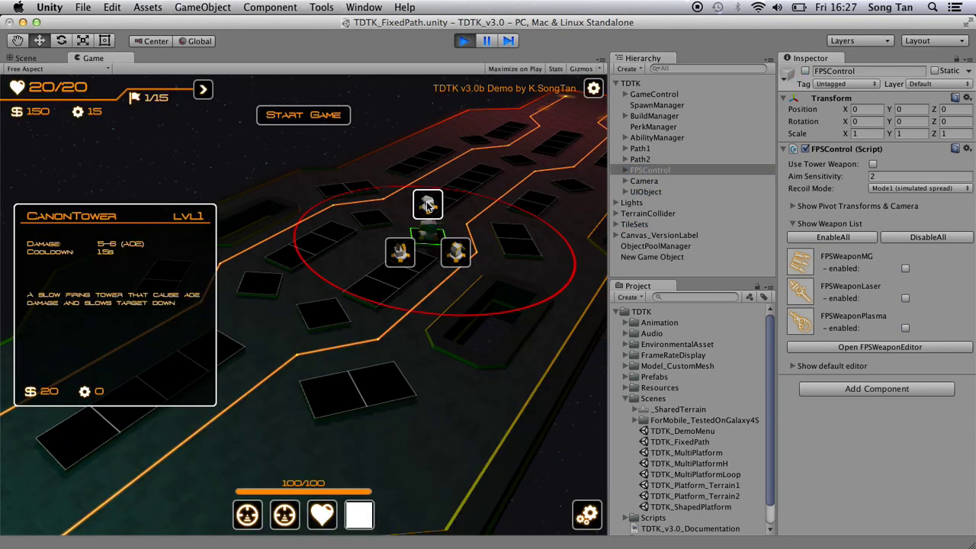
{"action": "left_click", "coordinate": [401, 252]}
Take first-person control of the cannon tower, fire two shots, then exit and stop playing
{"action": "left_click", "coordinate": [429, 236]}
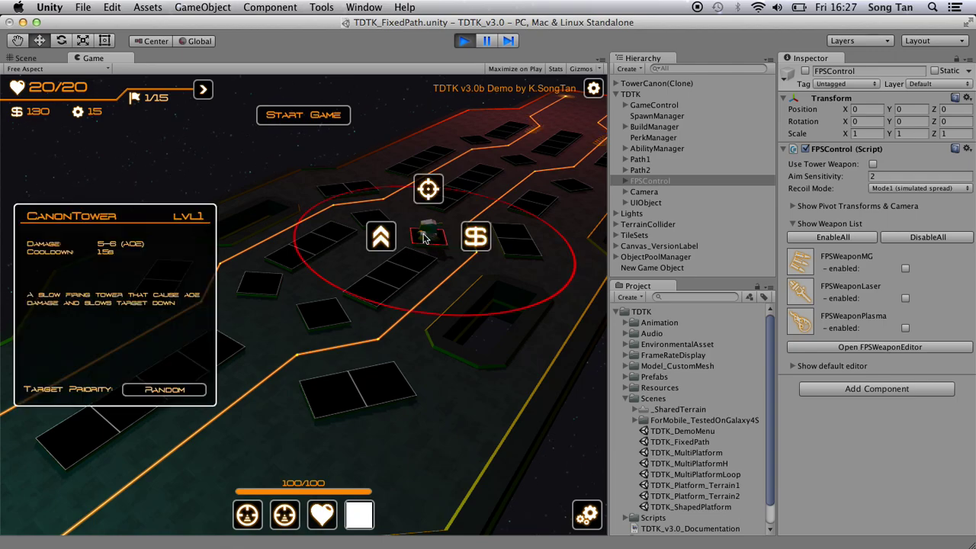
{"action": "left_click", "coordinate": [428, 191]}
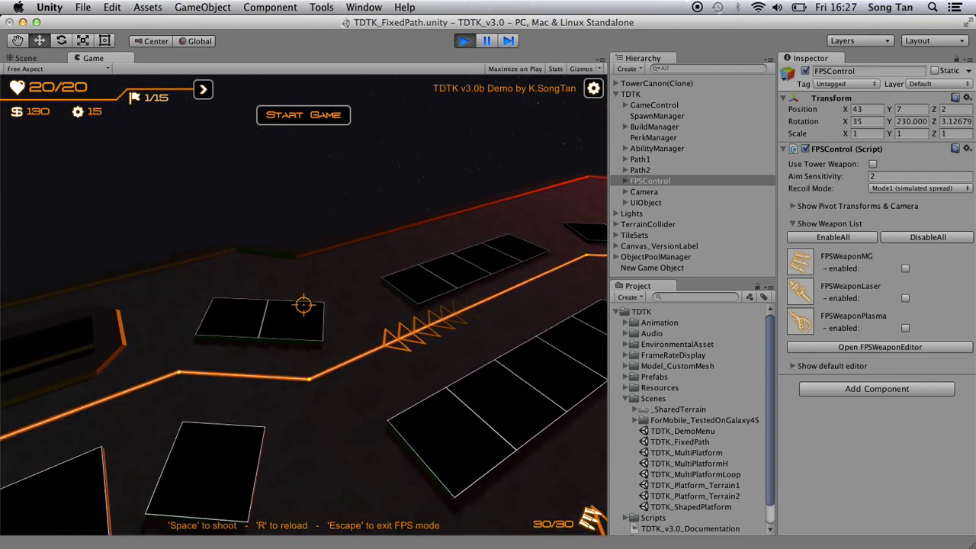
{"action": "key", "text": "space"}
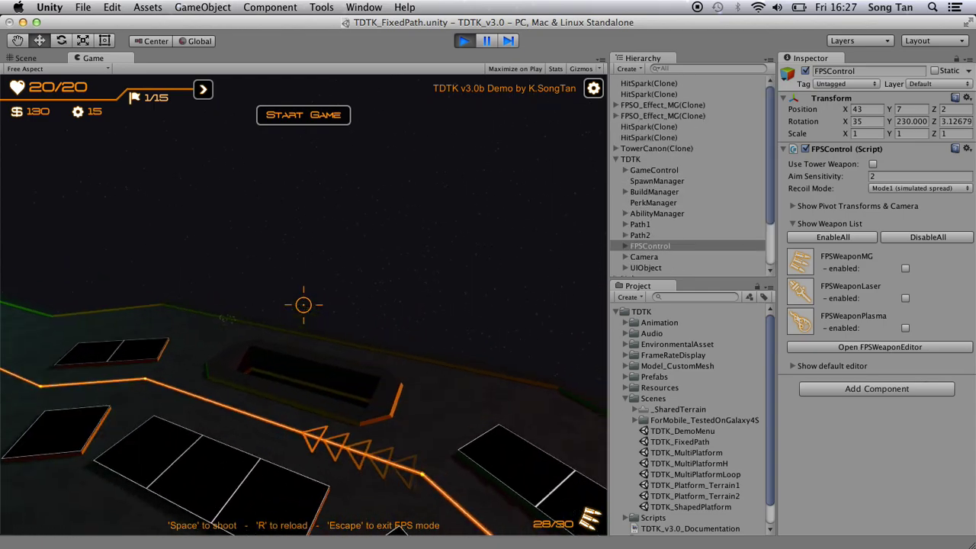
{"action": "key", "text": "space"}
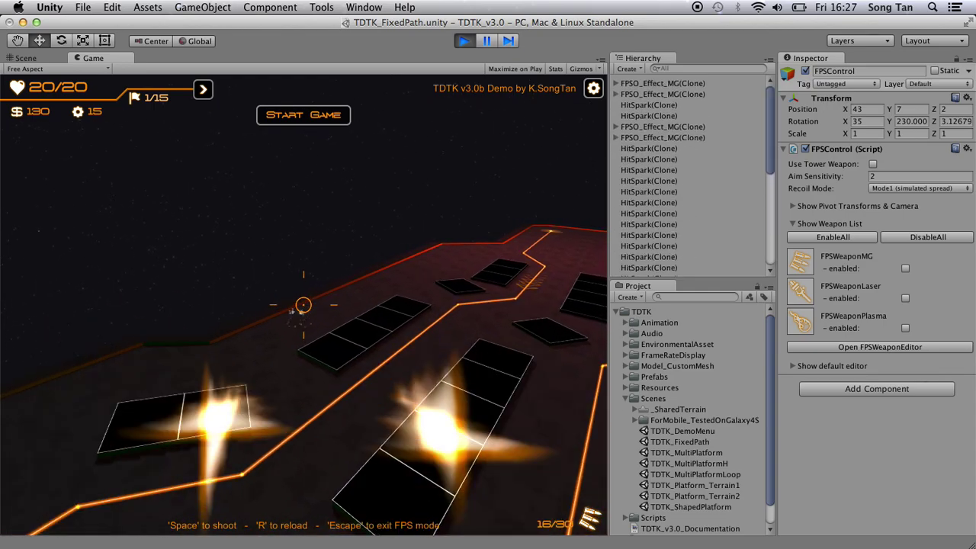
{"action": "key", "text": "Escape"}
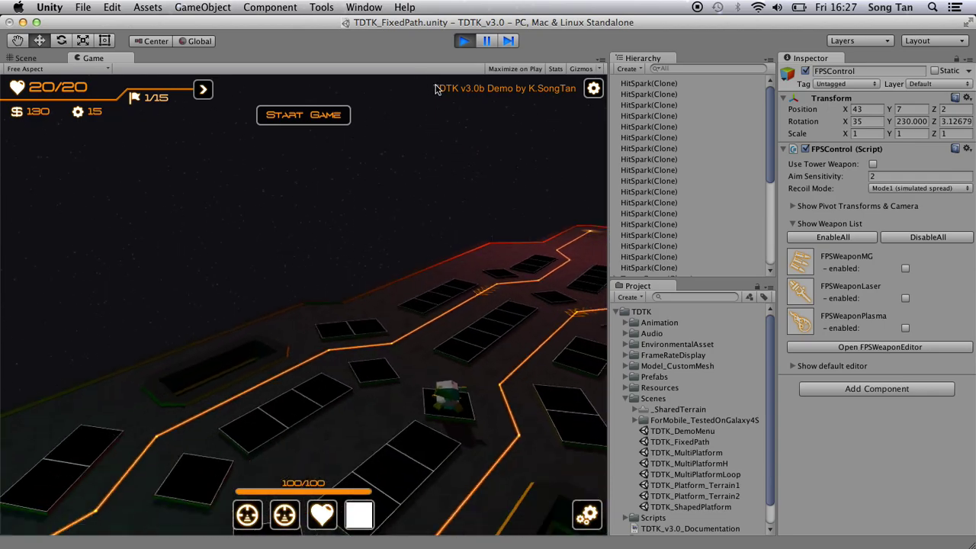
{"action": "left_click", "coordinate": [464, 40]}
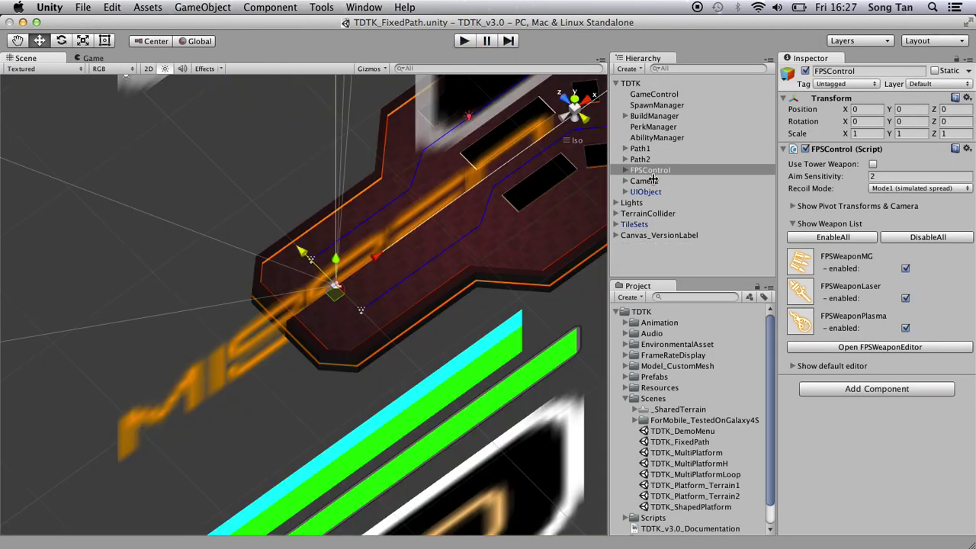
{"action": "left_click", "coordinate": [649, 191]}
{"action": "left_click", "coordinate": [650, 171]}
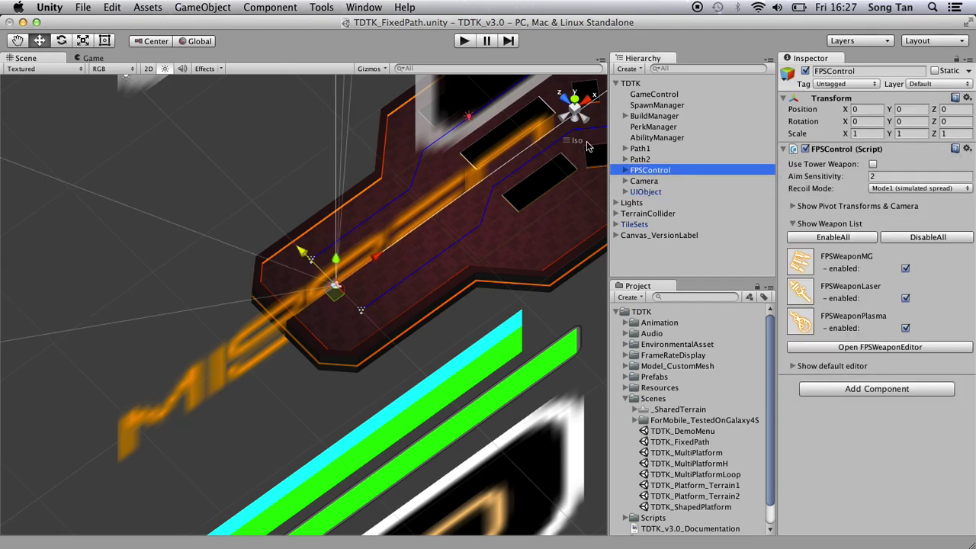
{"action": "left_click", "coordinate": [319, 10]}
{"action": "mouse_move", "coordinate": [332, 24]}
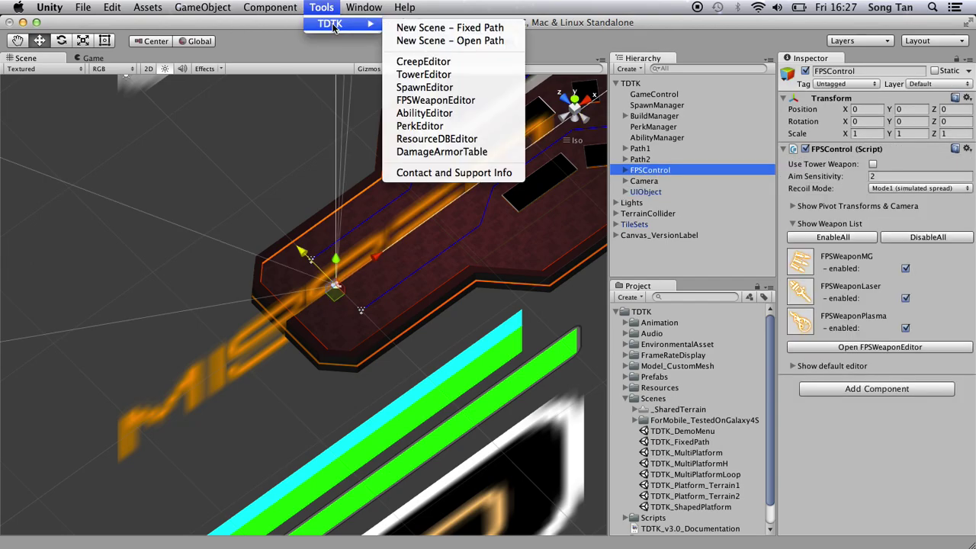
{"action": "left_click", "coordinate": [432, 101]}
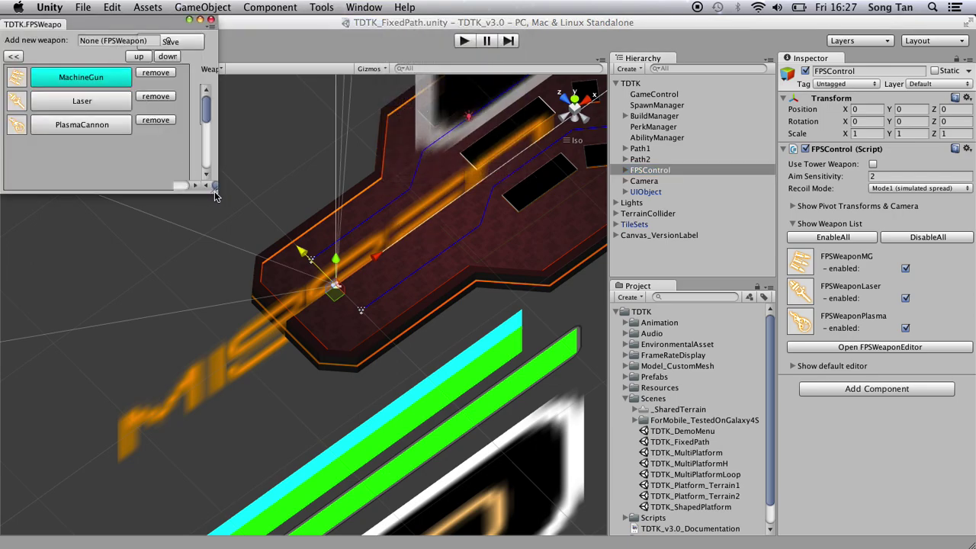
{"action": "left_click_drag", "start_coordinate": [214, 191], "coordinate": [552, 440]}
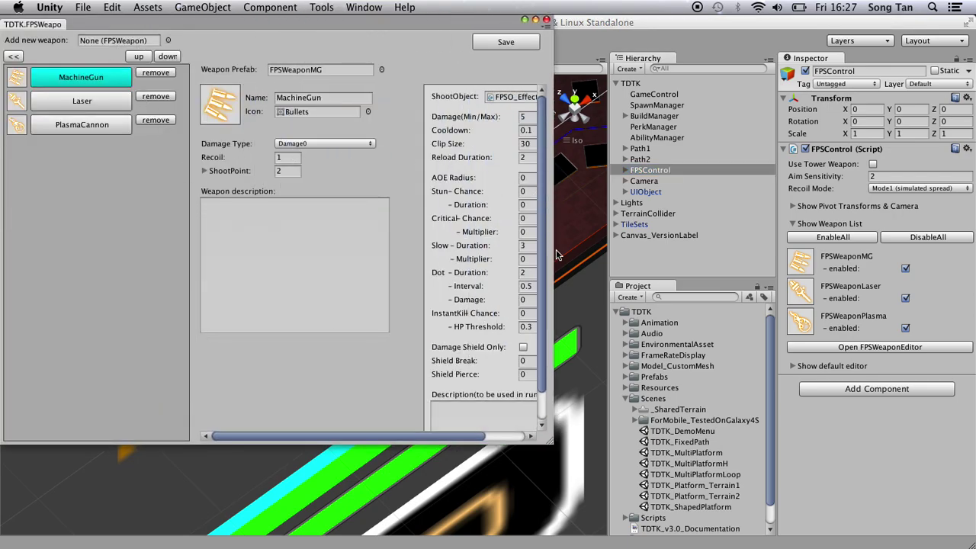
{"action": "left_click_drag", "start_coordinate": [555, 446], "coordinate": [633, 456]}
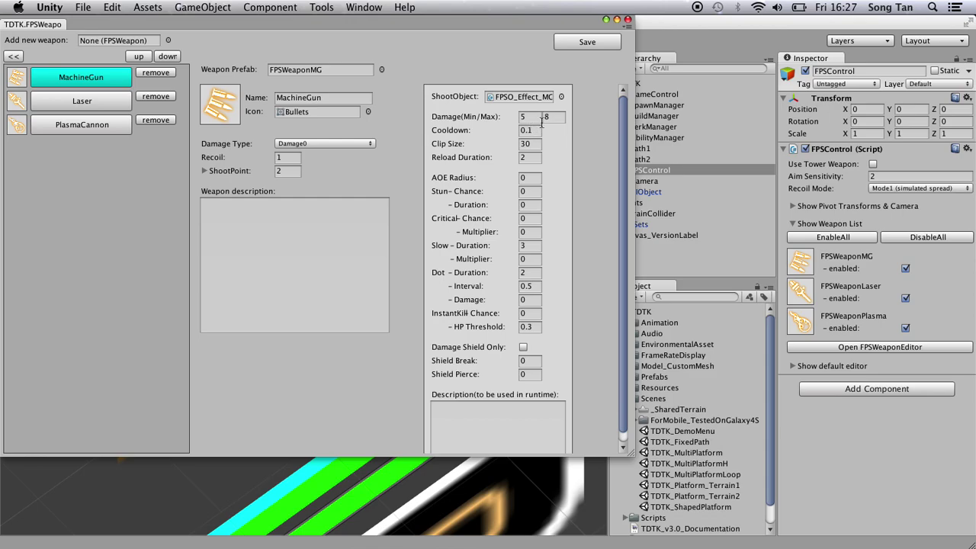
{"action": "left_click", "coordinate": [58, 105]}
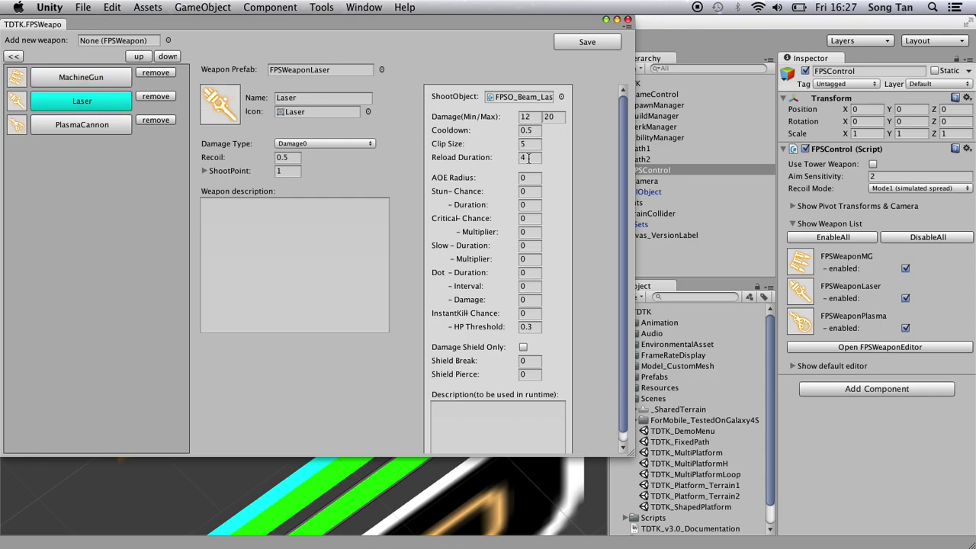
{"action": "left_click", "coordinate": [530, 245]}
{"action": "left_click", "coordinate": [528, 275]}
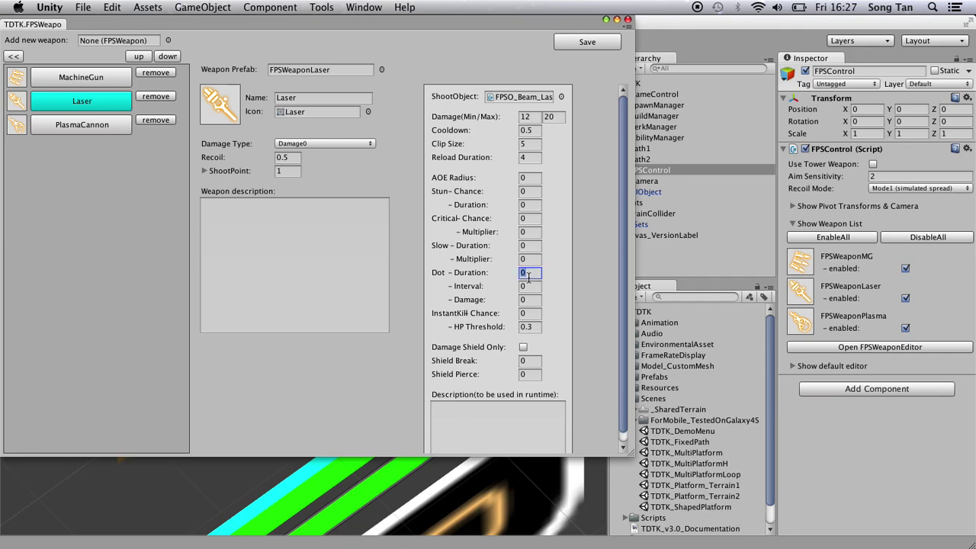
{"action": "left_click", "coordinate": [532, 328]}
{"action": "left_click", "coordinate": [628, 21]}
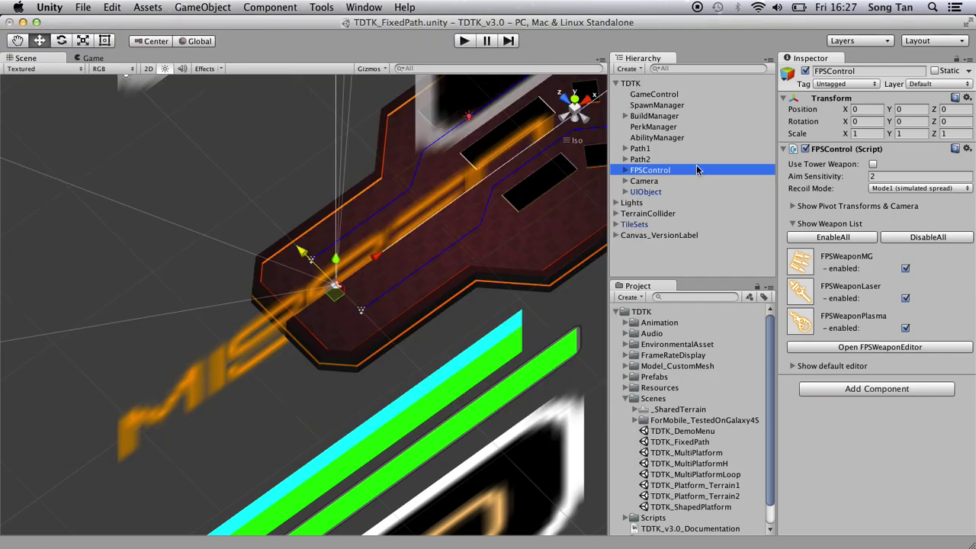
Collapse the TDTK group in the Hierarchy and the Scenes folder in the Project panel
{"action": "left_click", "coordinate": [616, 84]}
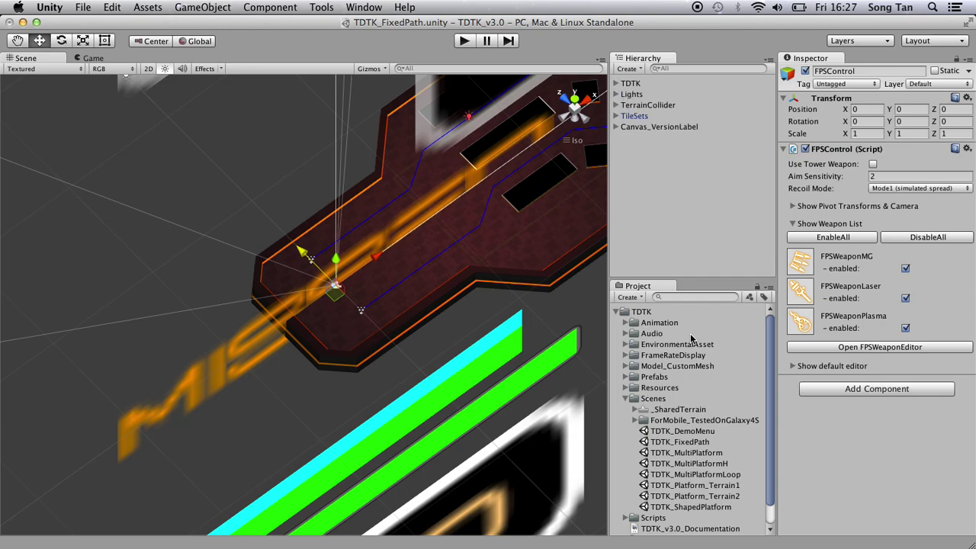
{"action": "left_click", "coordinate": [626, 399]}
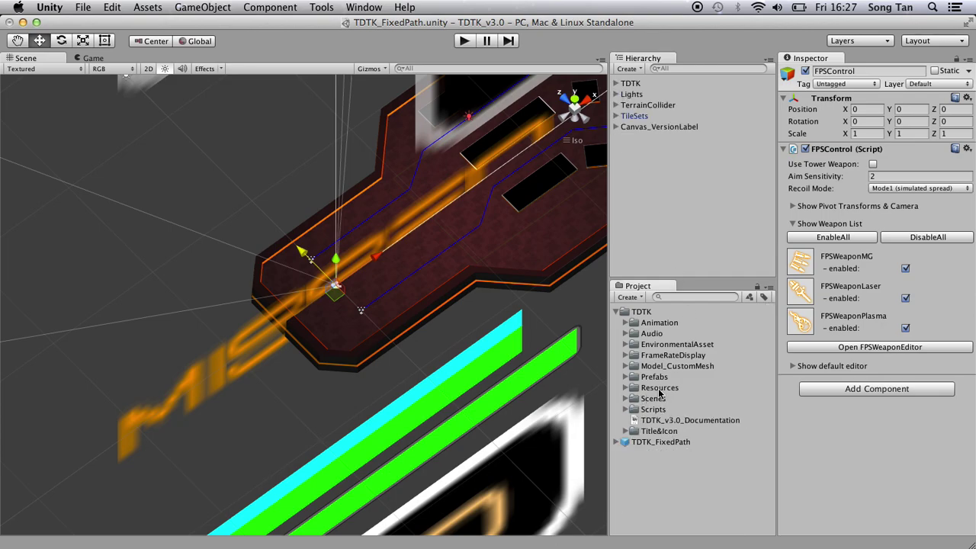